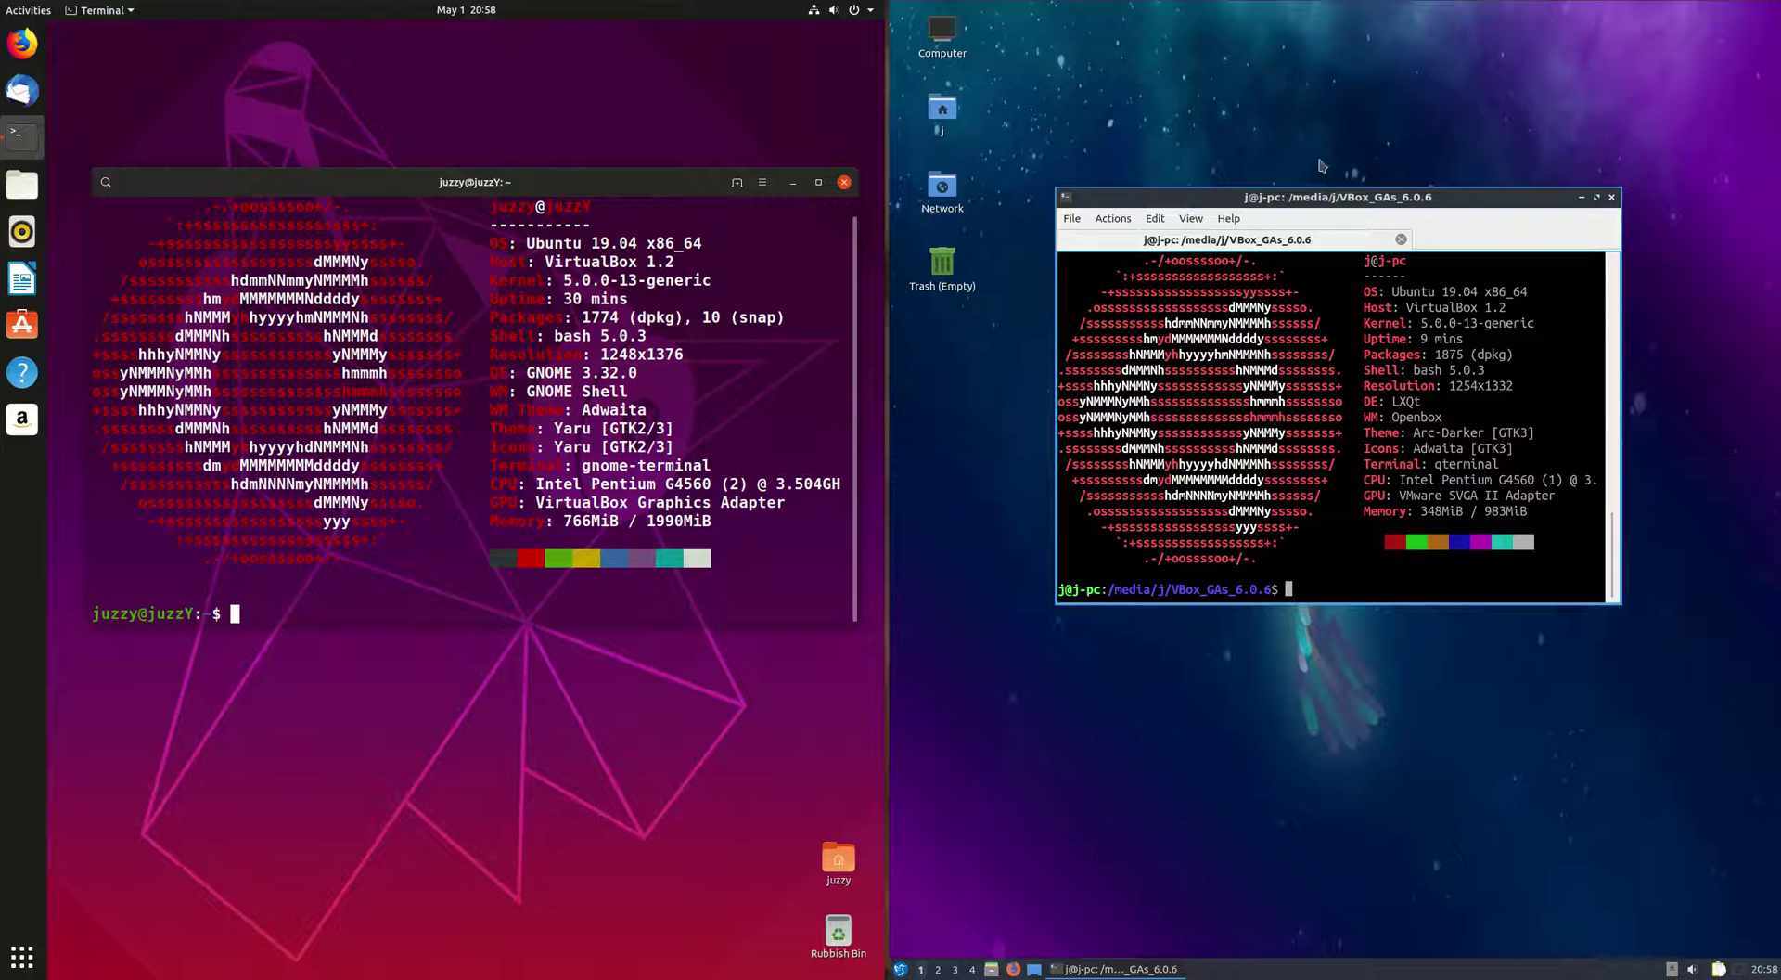
- Browse the Lubuntu application menu and highlight the version in the terminal's OS line
{"action": "left_click_drag", "start_coordinate": [1321, 191], "coordinate": [1332, 240]}
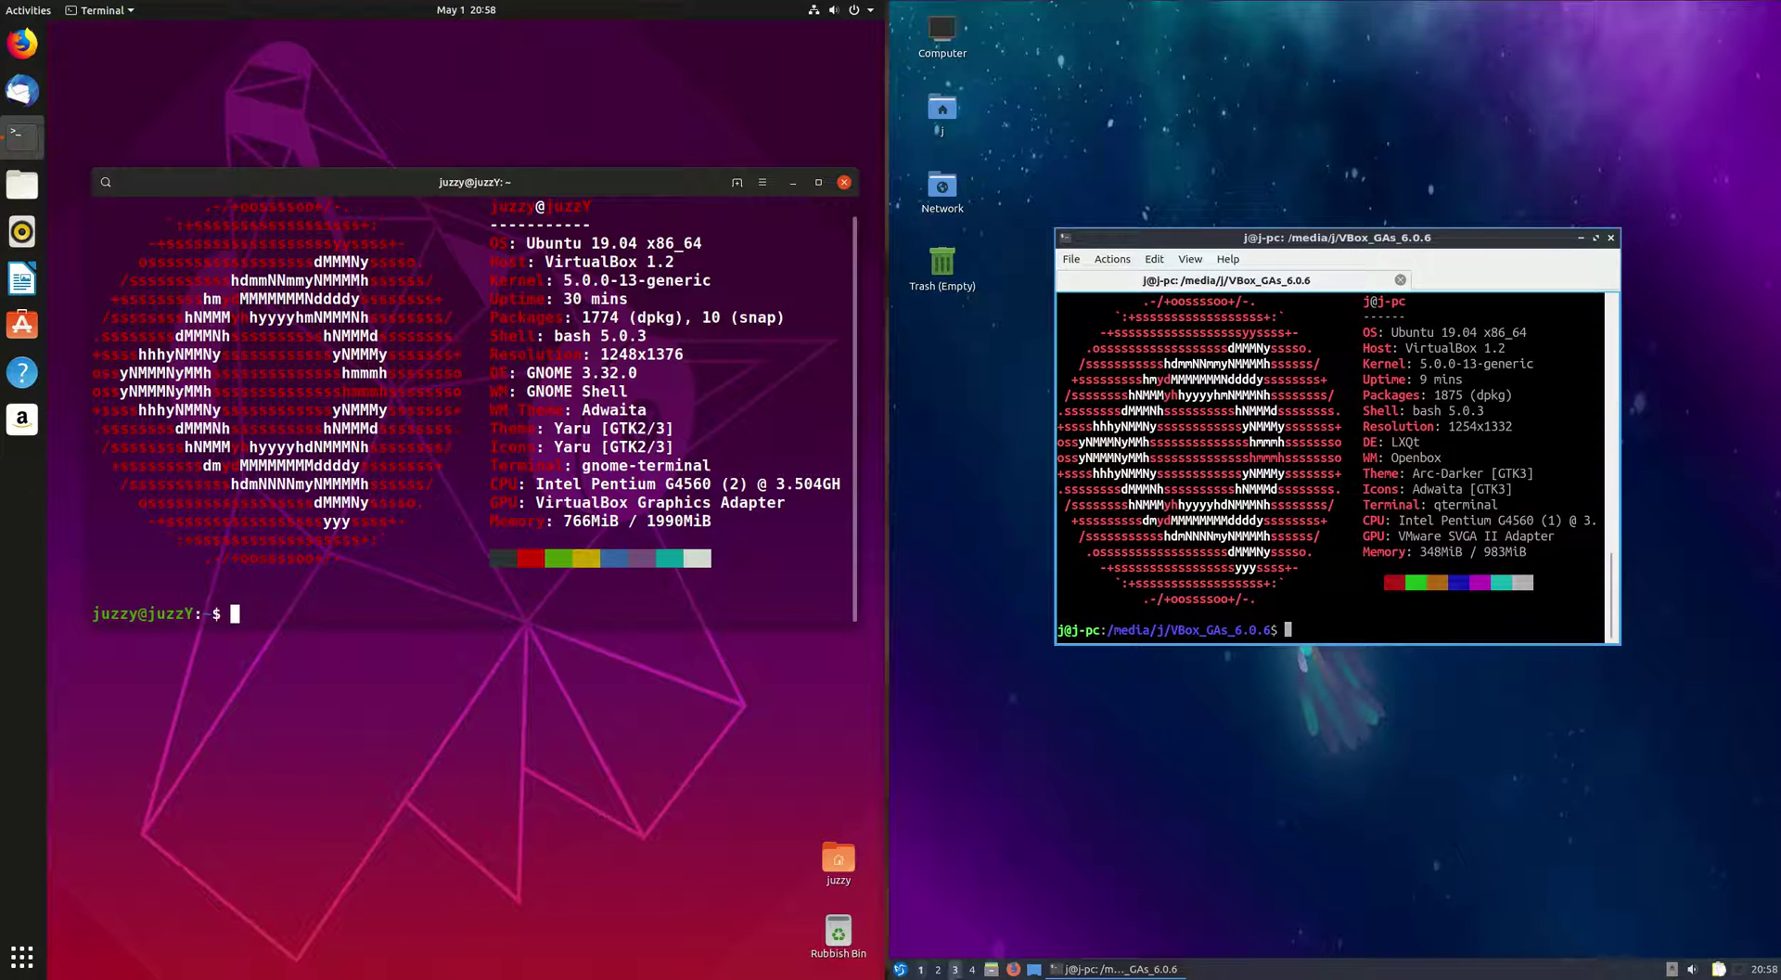
{"action": "left_click", "coordinate": [900, 969]}
{"action": "mouse_move", "coordinate": [965, 699]}
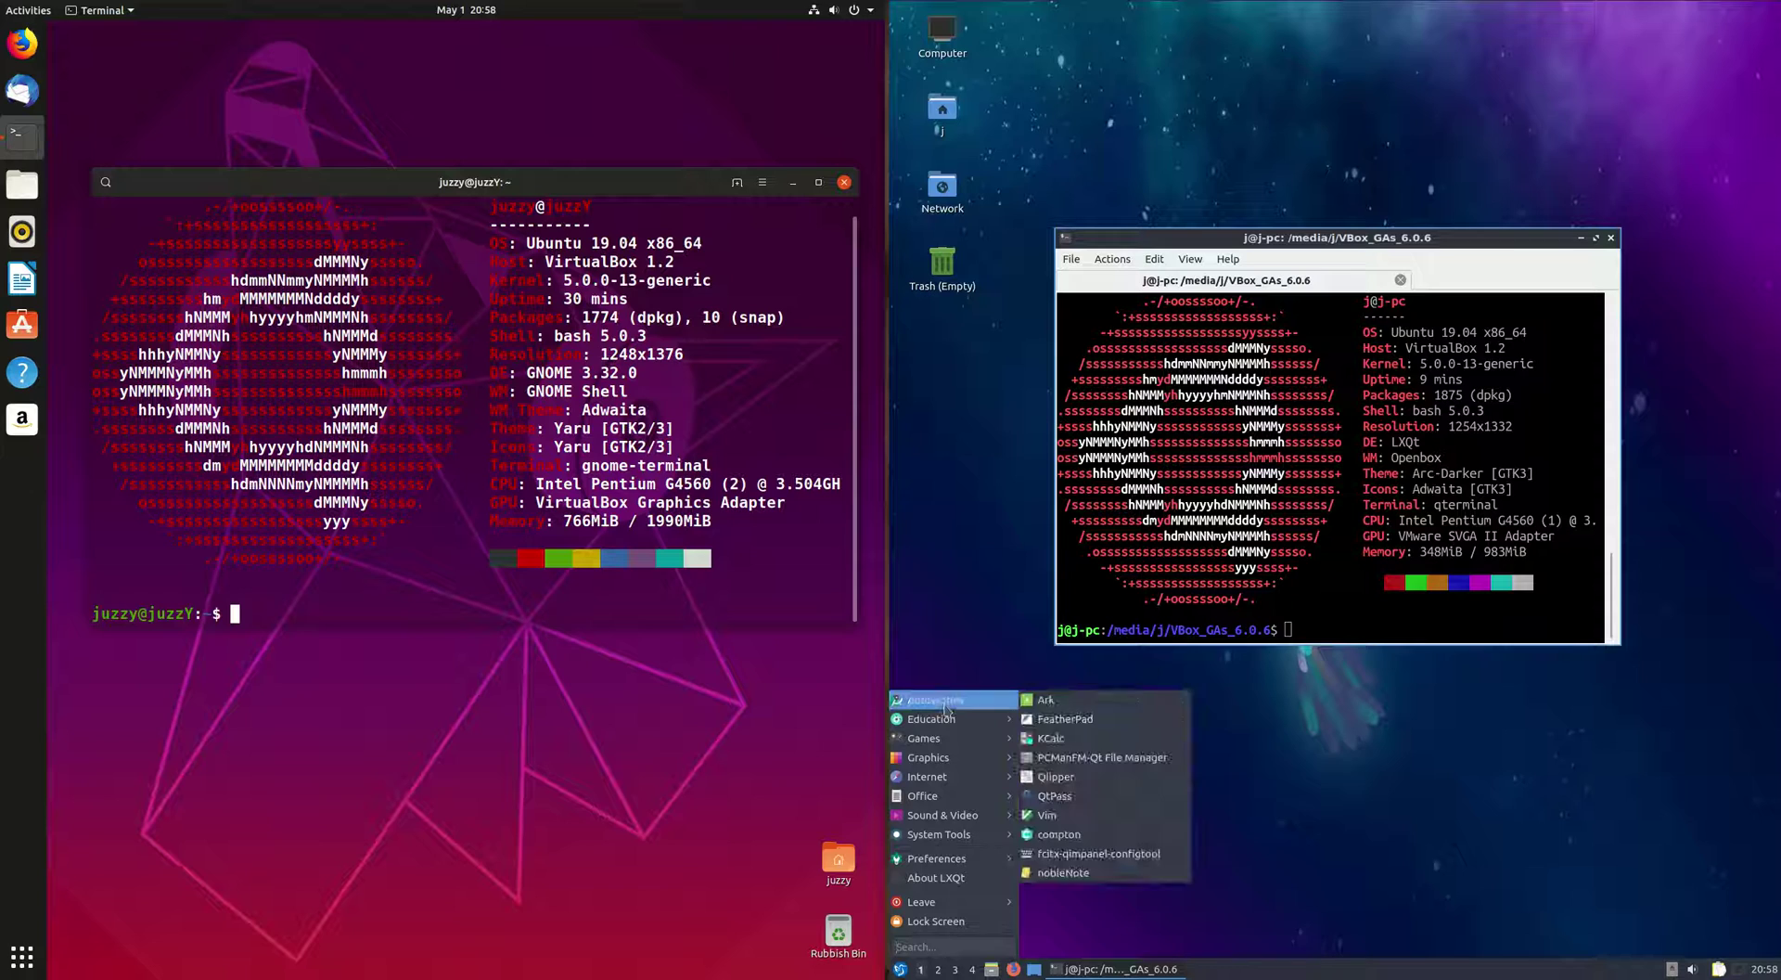
{"action": "left_click", "coordinate": [1091, 717]}
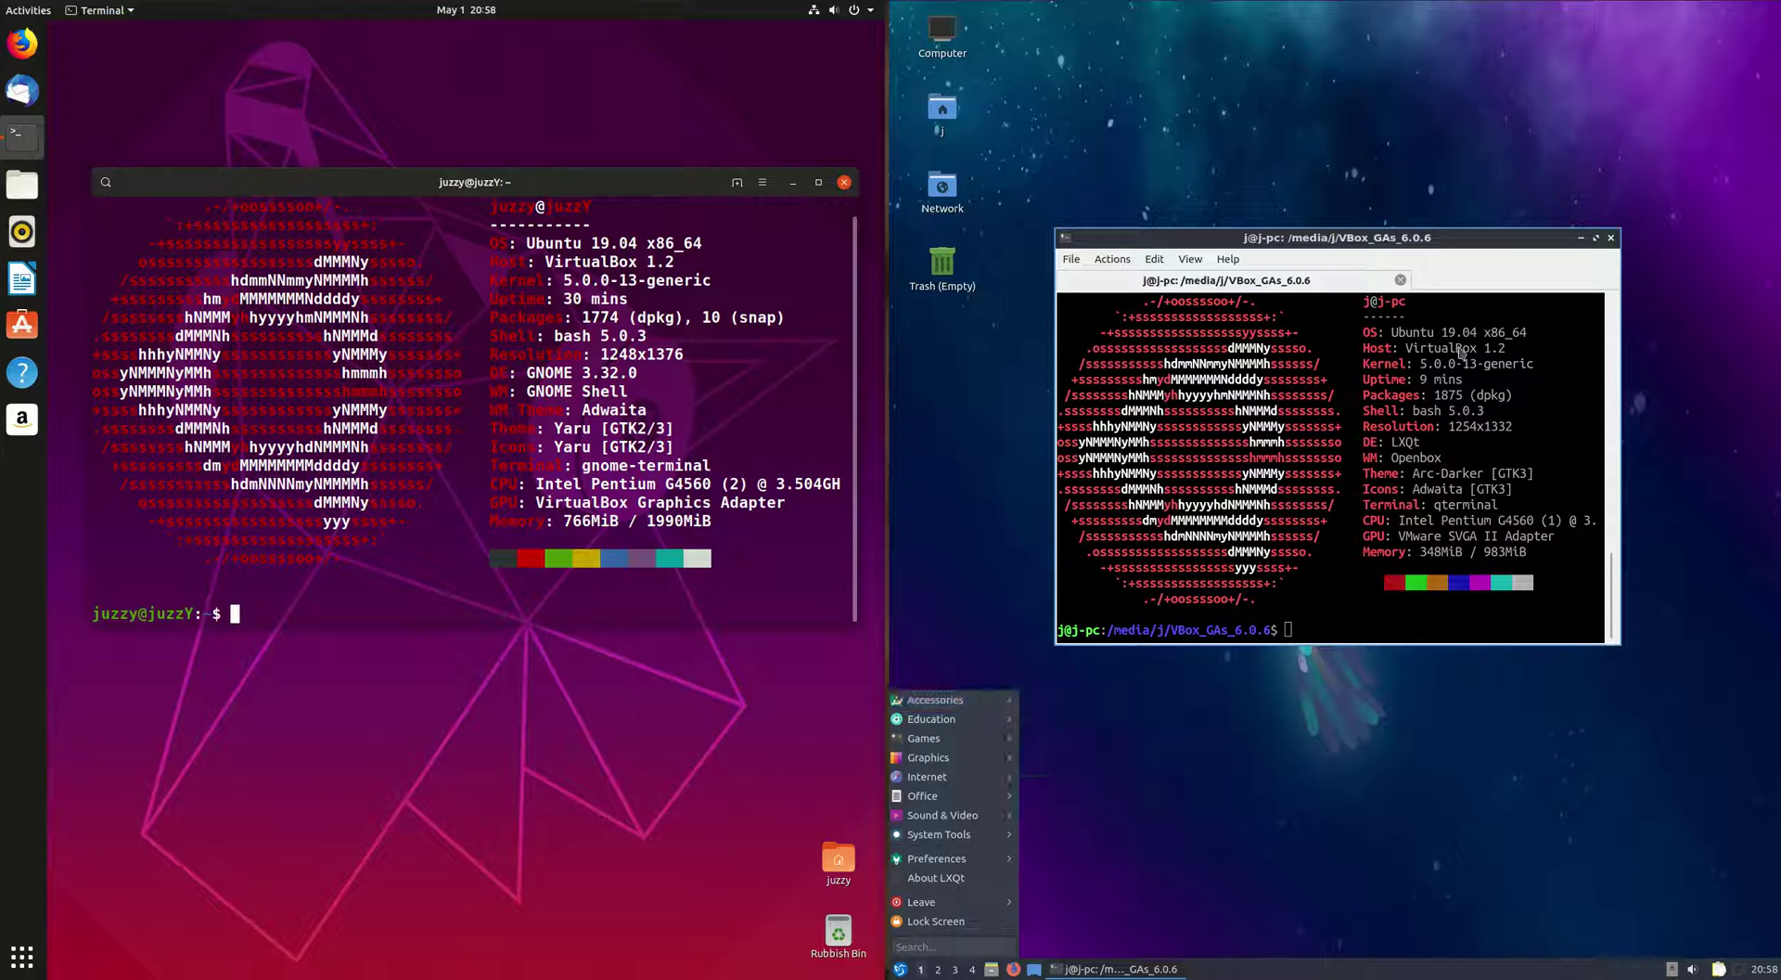
{"action": "left_click_drag", "start_coordinate": [1445, 332], "coordinate": [1483, 336]}
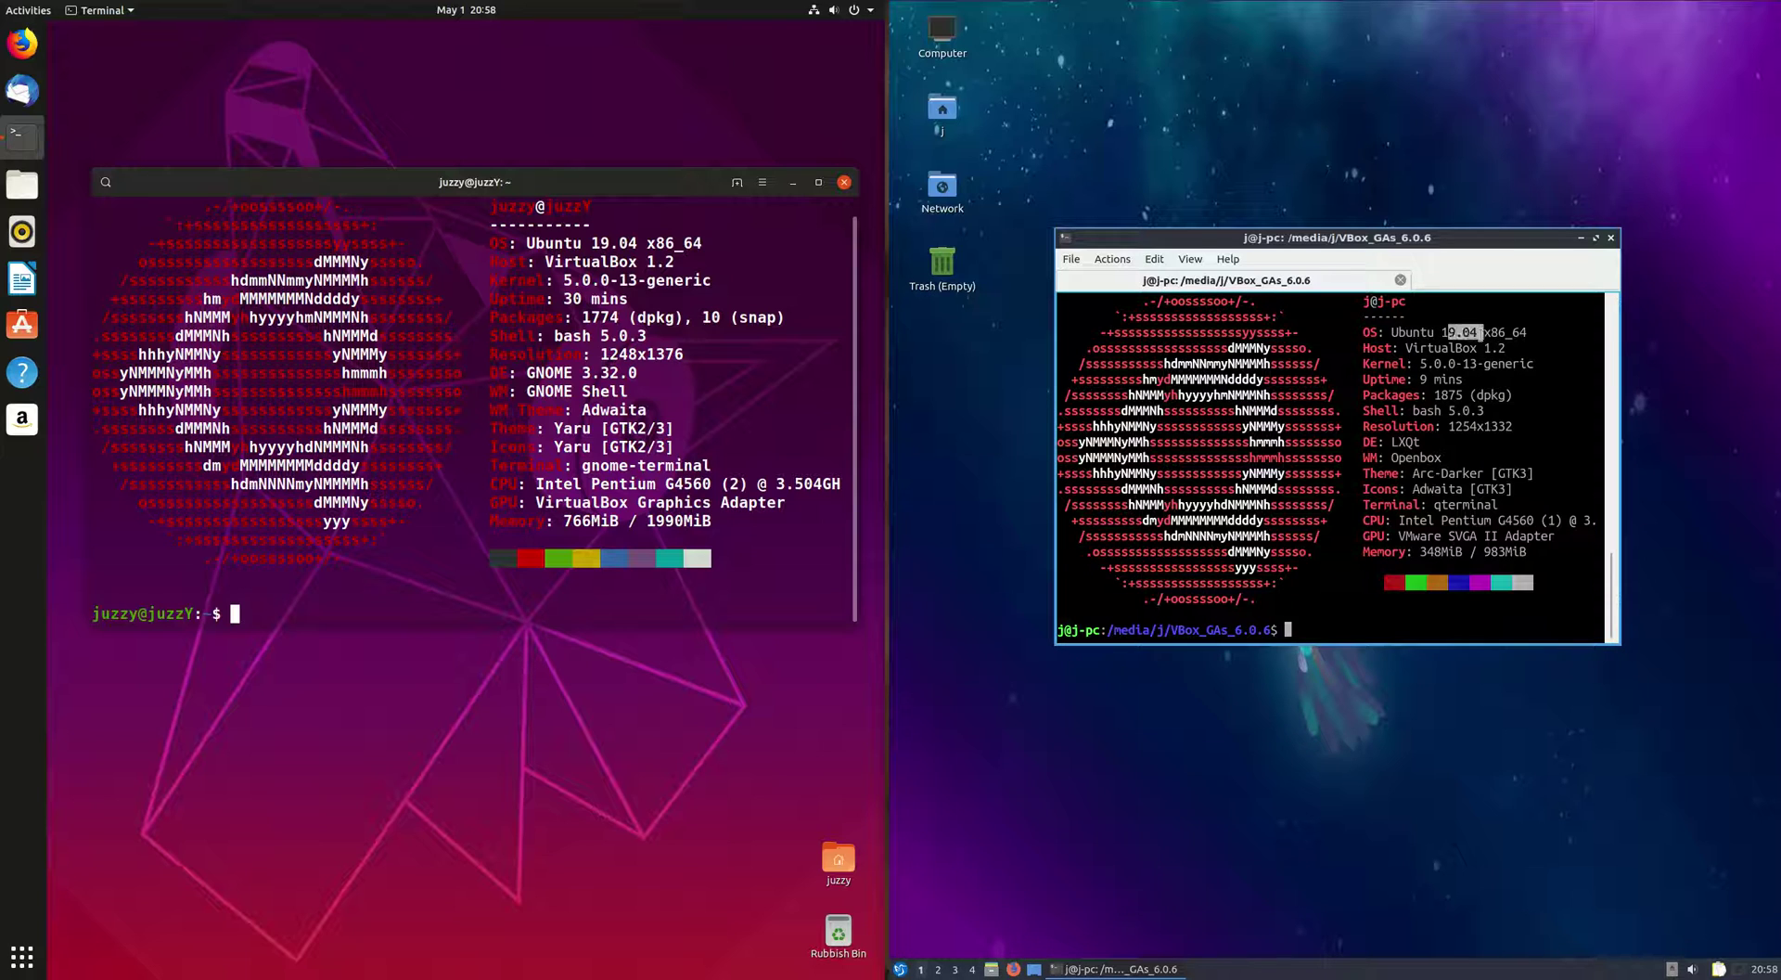
{"action": "left_click", "coordinate": [1482, 347]}
- Rearrange both terminal windows and glance at Ubuntu's installed-applications grid
{"action": "mouse_move", "coordinate": [1311, 246]}
{"action": "left_mouse_down"}
{"action": "mouse_move", "coordinate": [1223, 215]}
{"action": "mouse_move", "coordinate": [1271, 276]}
{"action": "mouse_move", "coordinate": [1301, 233]}
{"action": "left_mouse_up"}
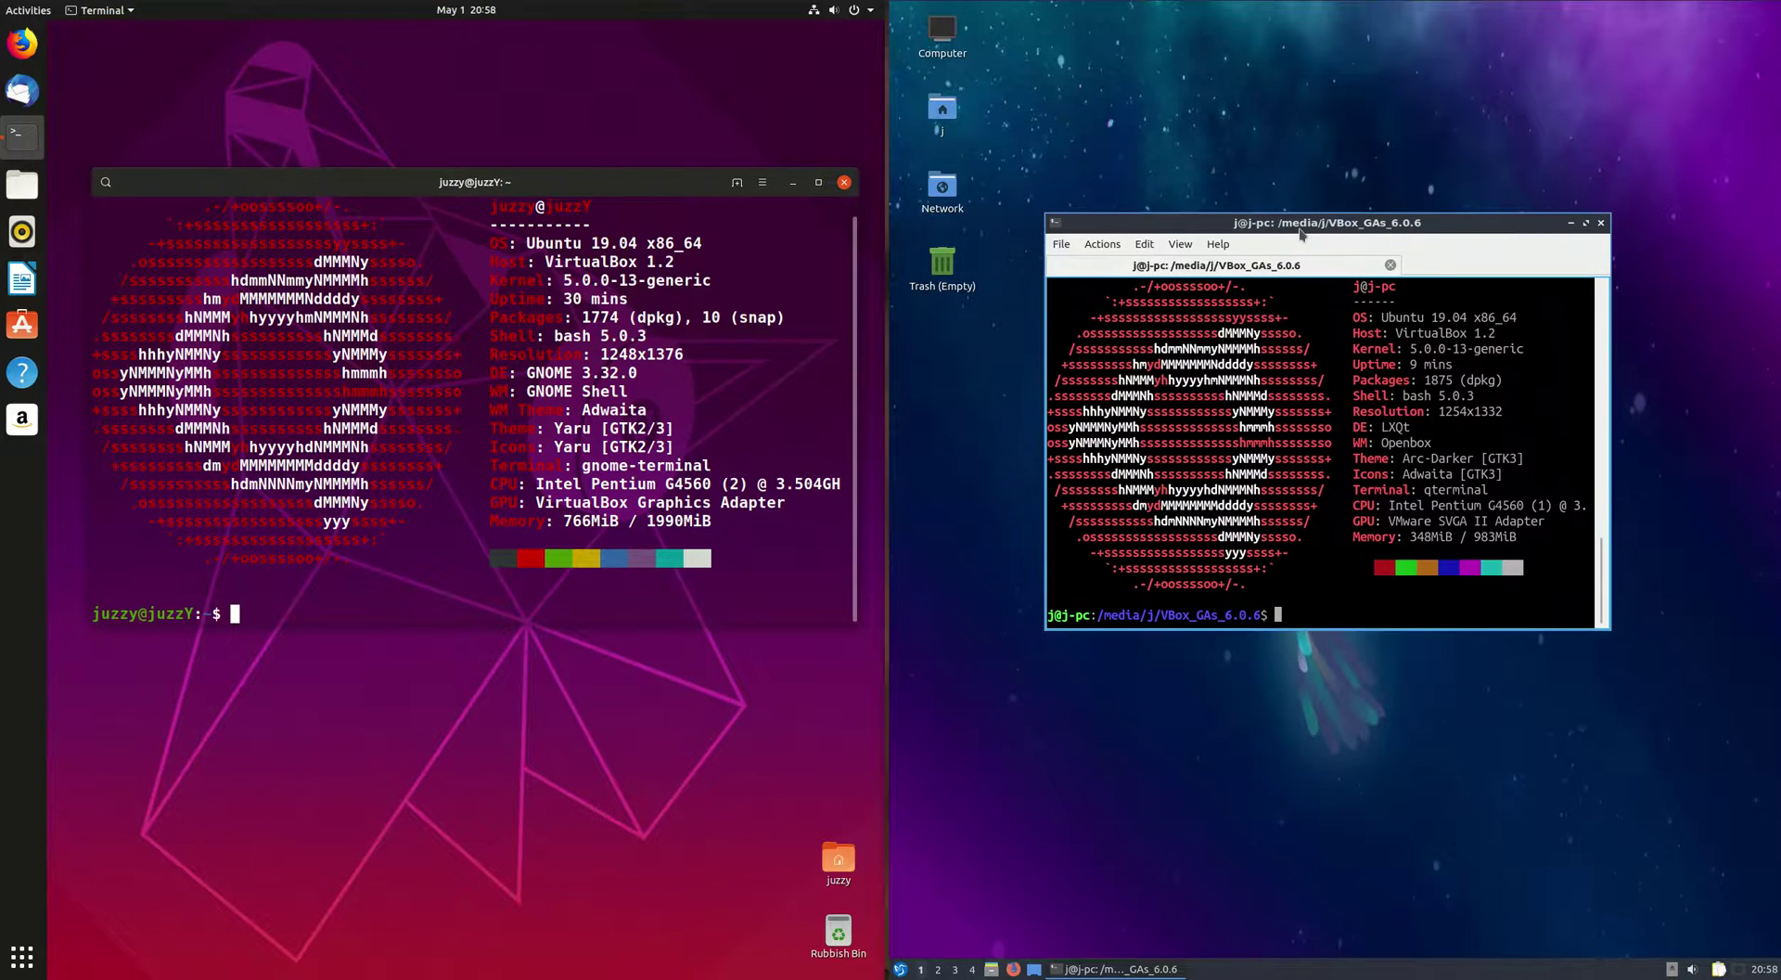
{"action": "left_click_drag", "start_coordinate": [541, 180], "coordinate": [539, 196]}
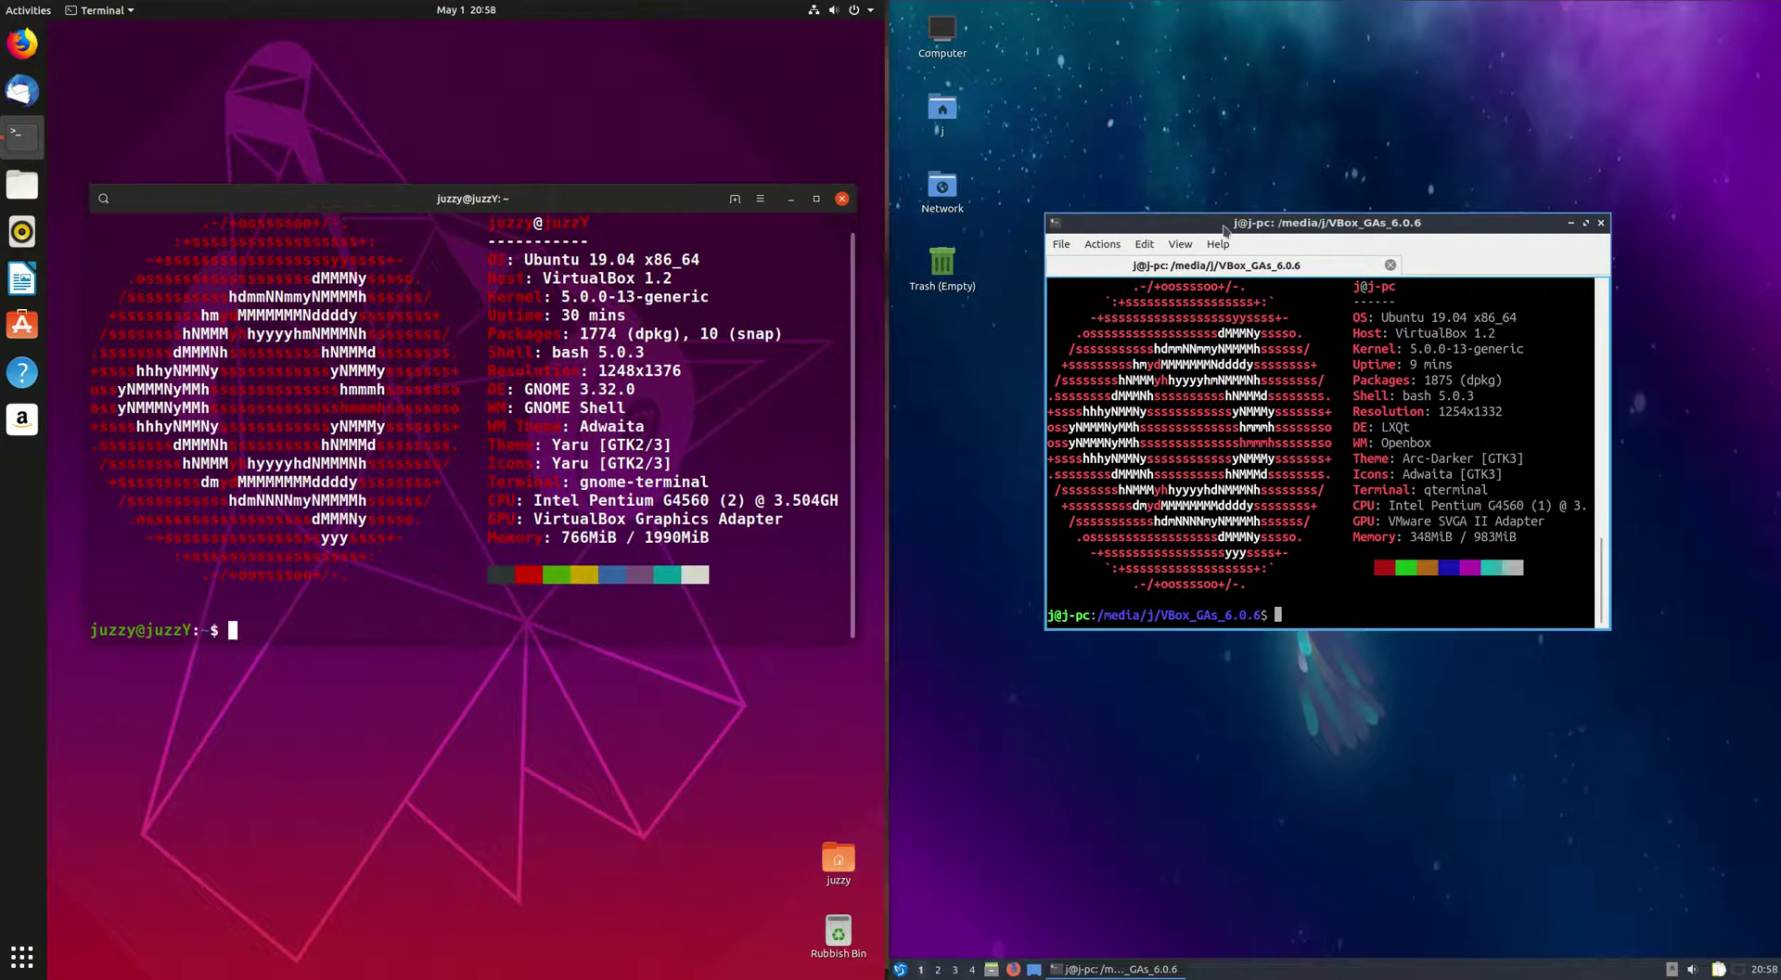
{"action": "left_click_drag", "start_coordinate": [1226, 230], "coordinate": [1240, 232]}
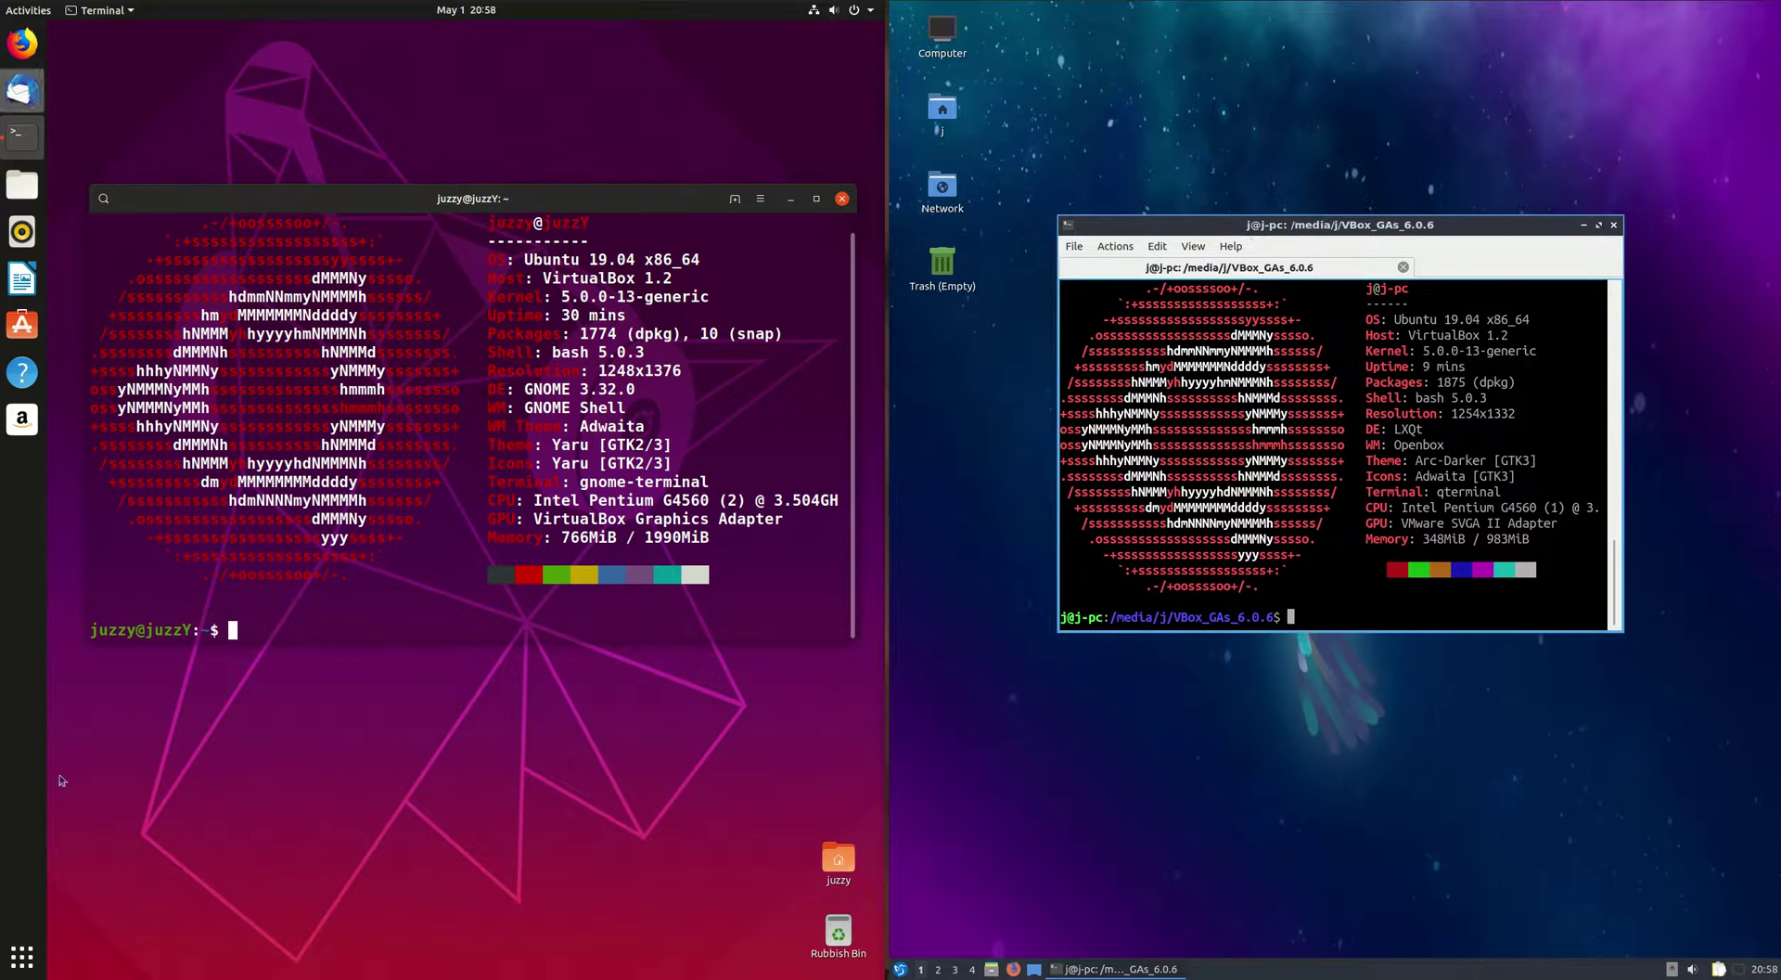
{"action": "left_click", "coordinate": [22, 957]}
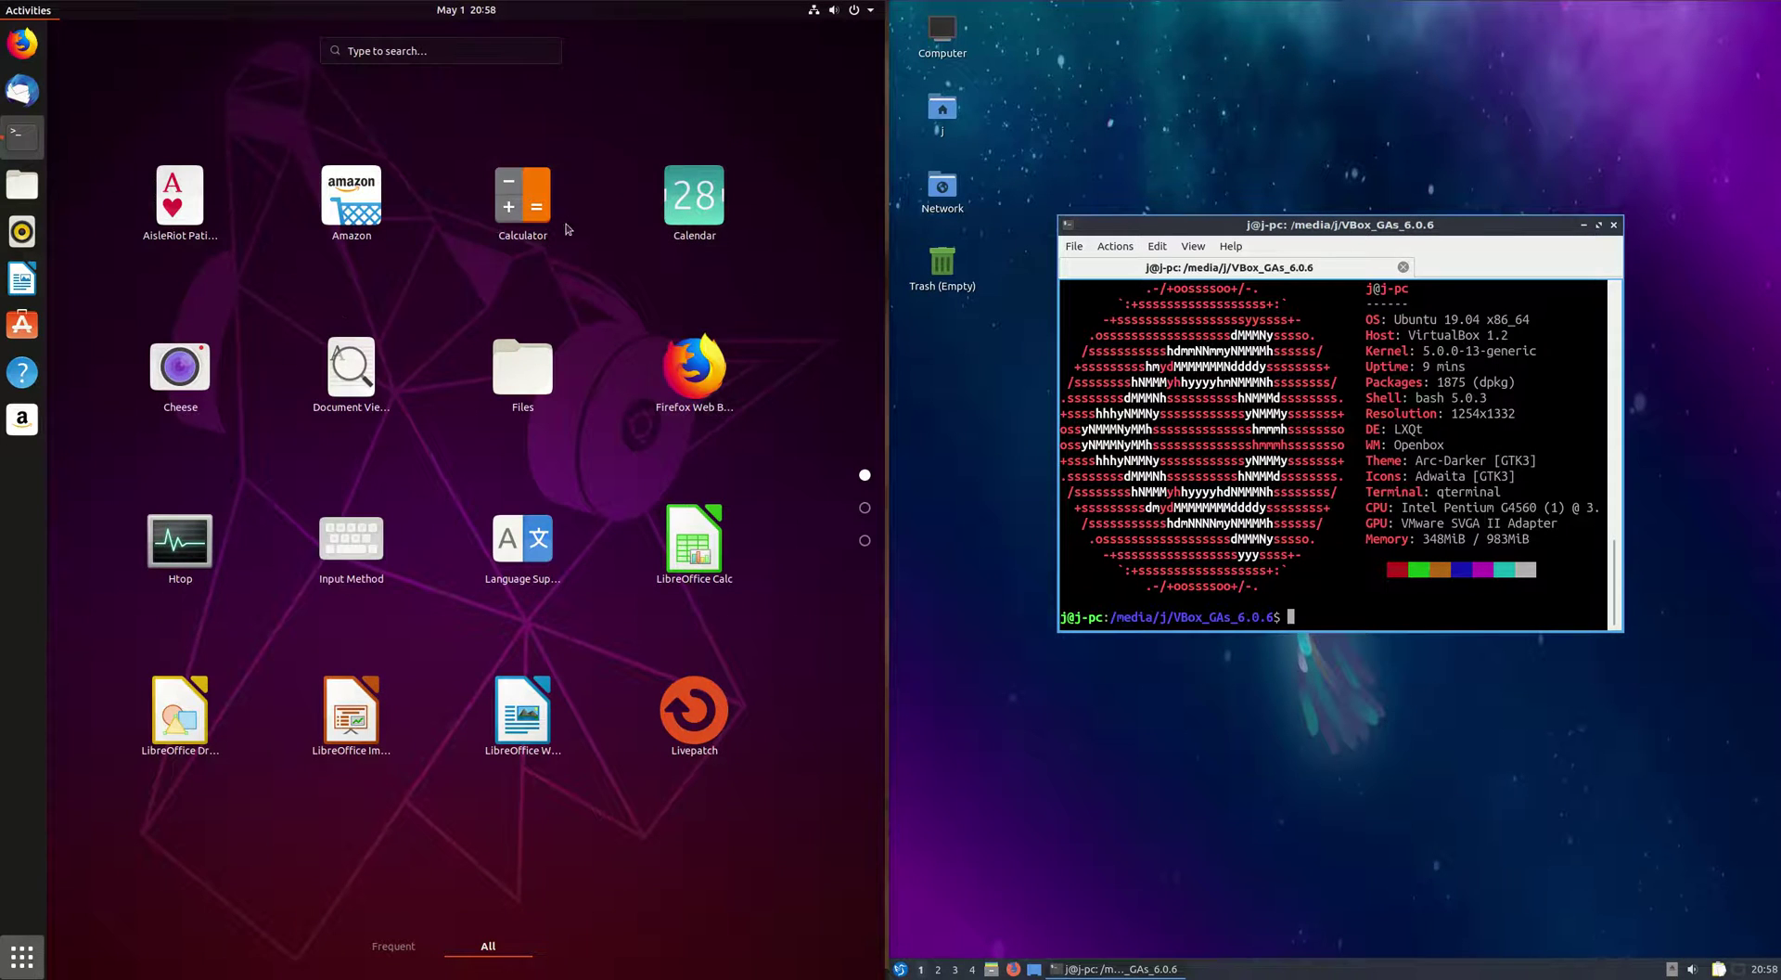
{"action": "key", "text": "Escape"}
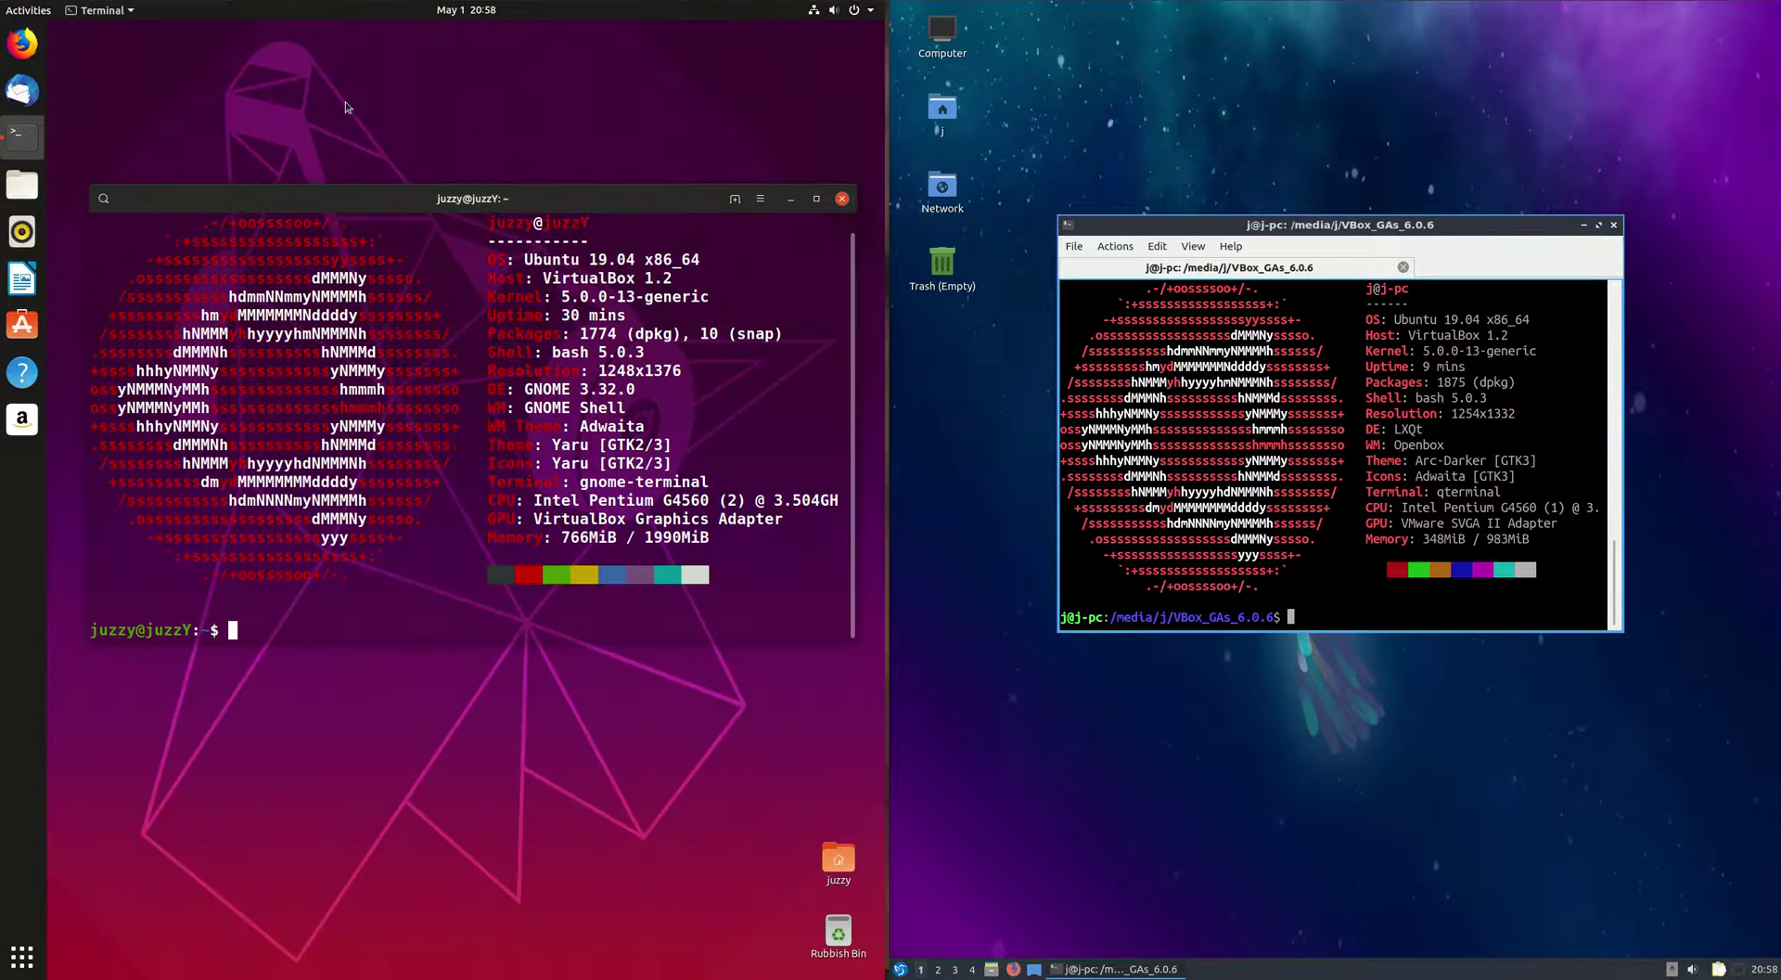
- Dismiss the Ubuntu desktop menu and reposition both terminal windows
{"action": "right_click", "coordinate": [434, 26]}
{"action": "left_click", "coordinate": [265, 185]}
{"action": "left_click_drag", "start_coordinate": [264, 184], "coordinate": [254, 149]}
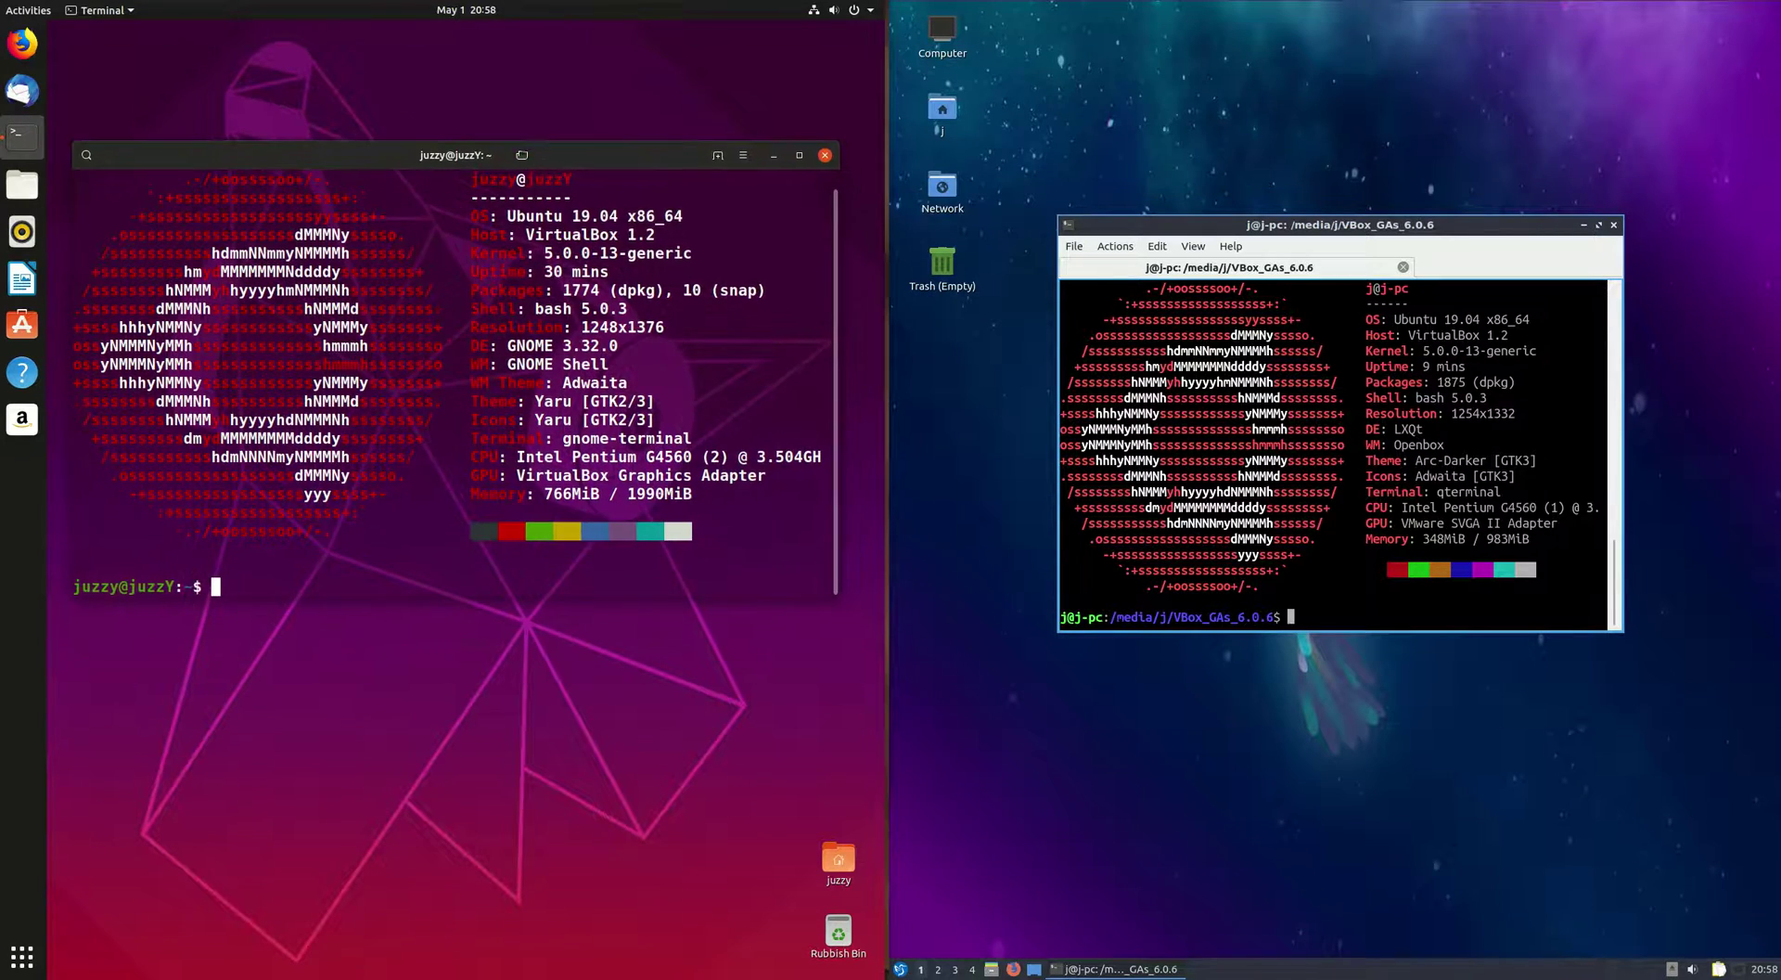
{"action": "mouse_move", "coordinate": [1224, 231]}
{"action": "left_mouse_down"}
{"action": "mouse_move", "coordinate": [1224, 172]}
{"action": "mouse_move", "coordinate": [1237, 230]}
{"action": "left_mouse_up"}
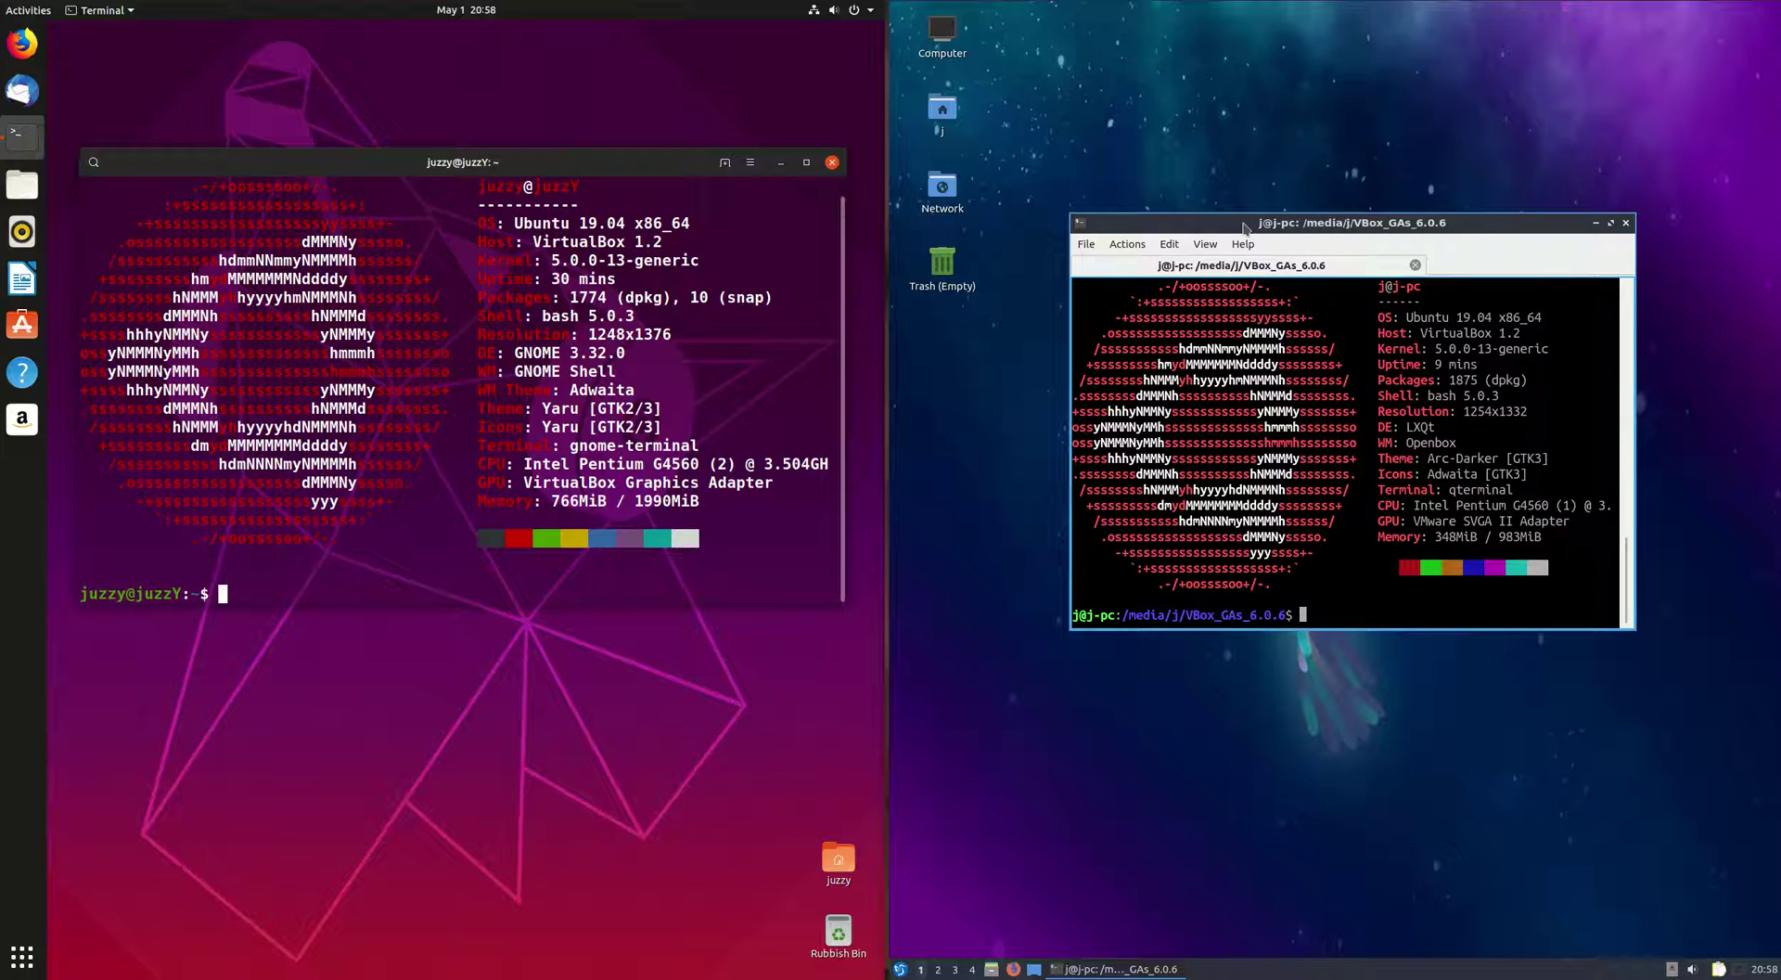
{"action": "left_click_drag", "start_coordinate": [1244, 228], "coordinate": [1287, 221]}
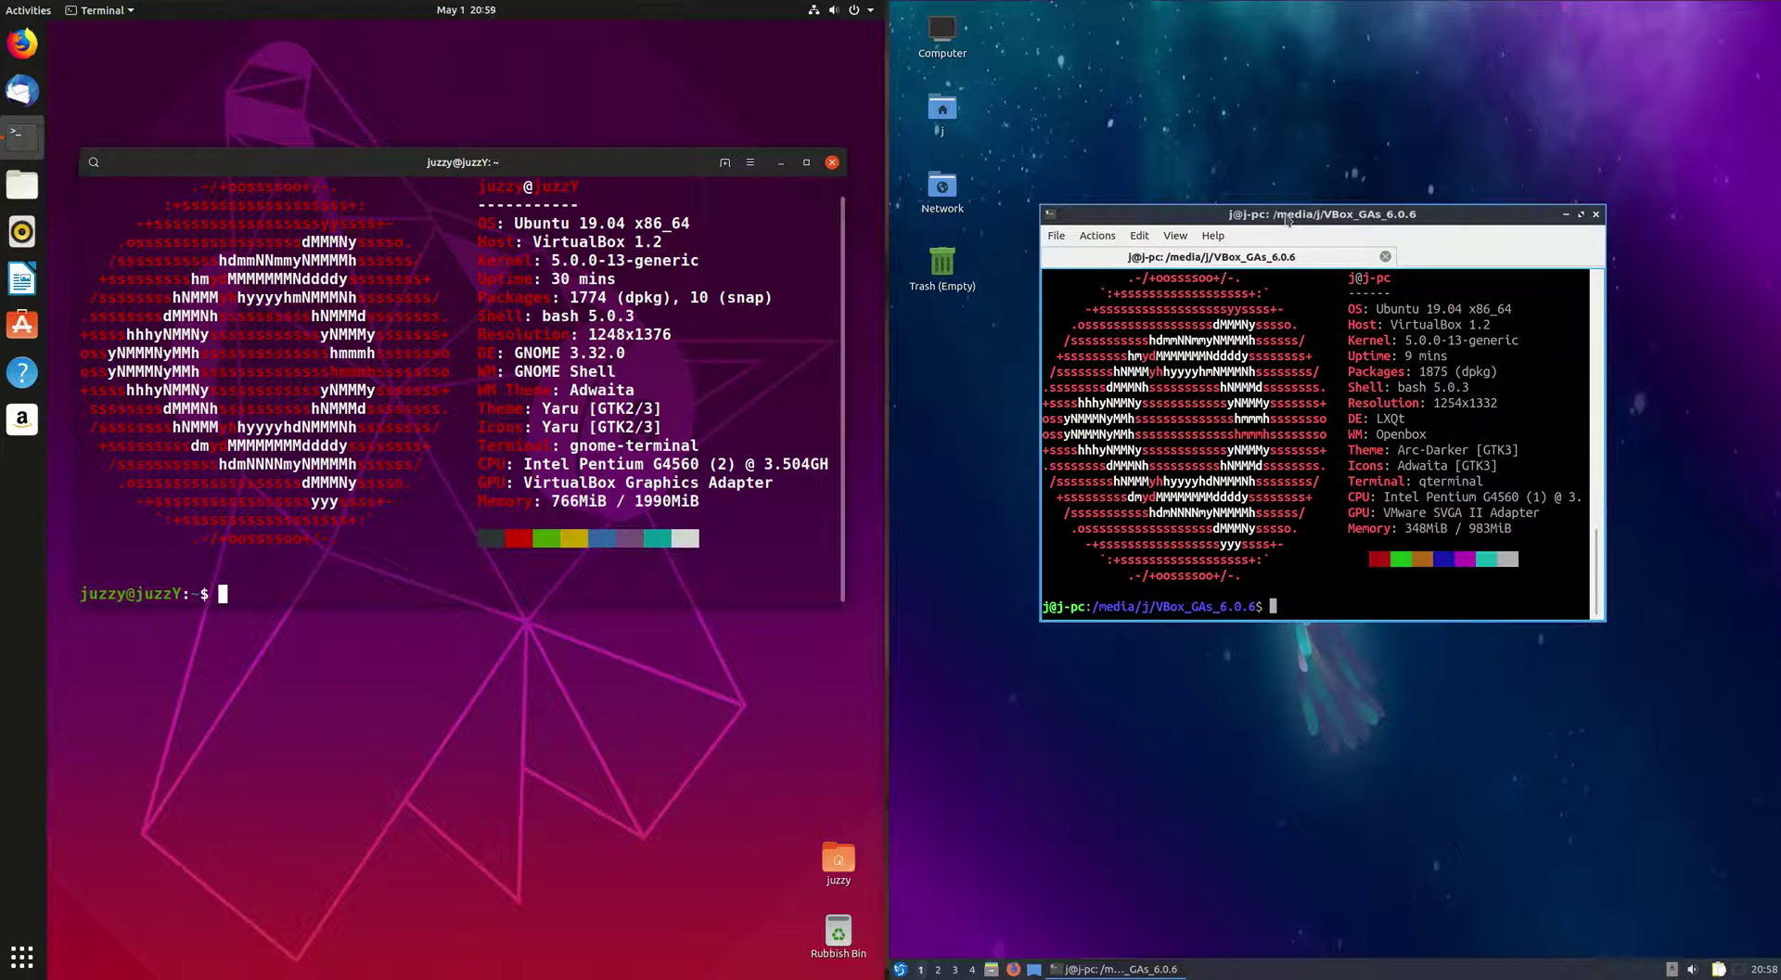
{"action": "left_click_drag", "start_coordinate": [1389, 253], "coordinate": [1383, 227]}
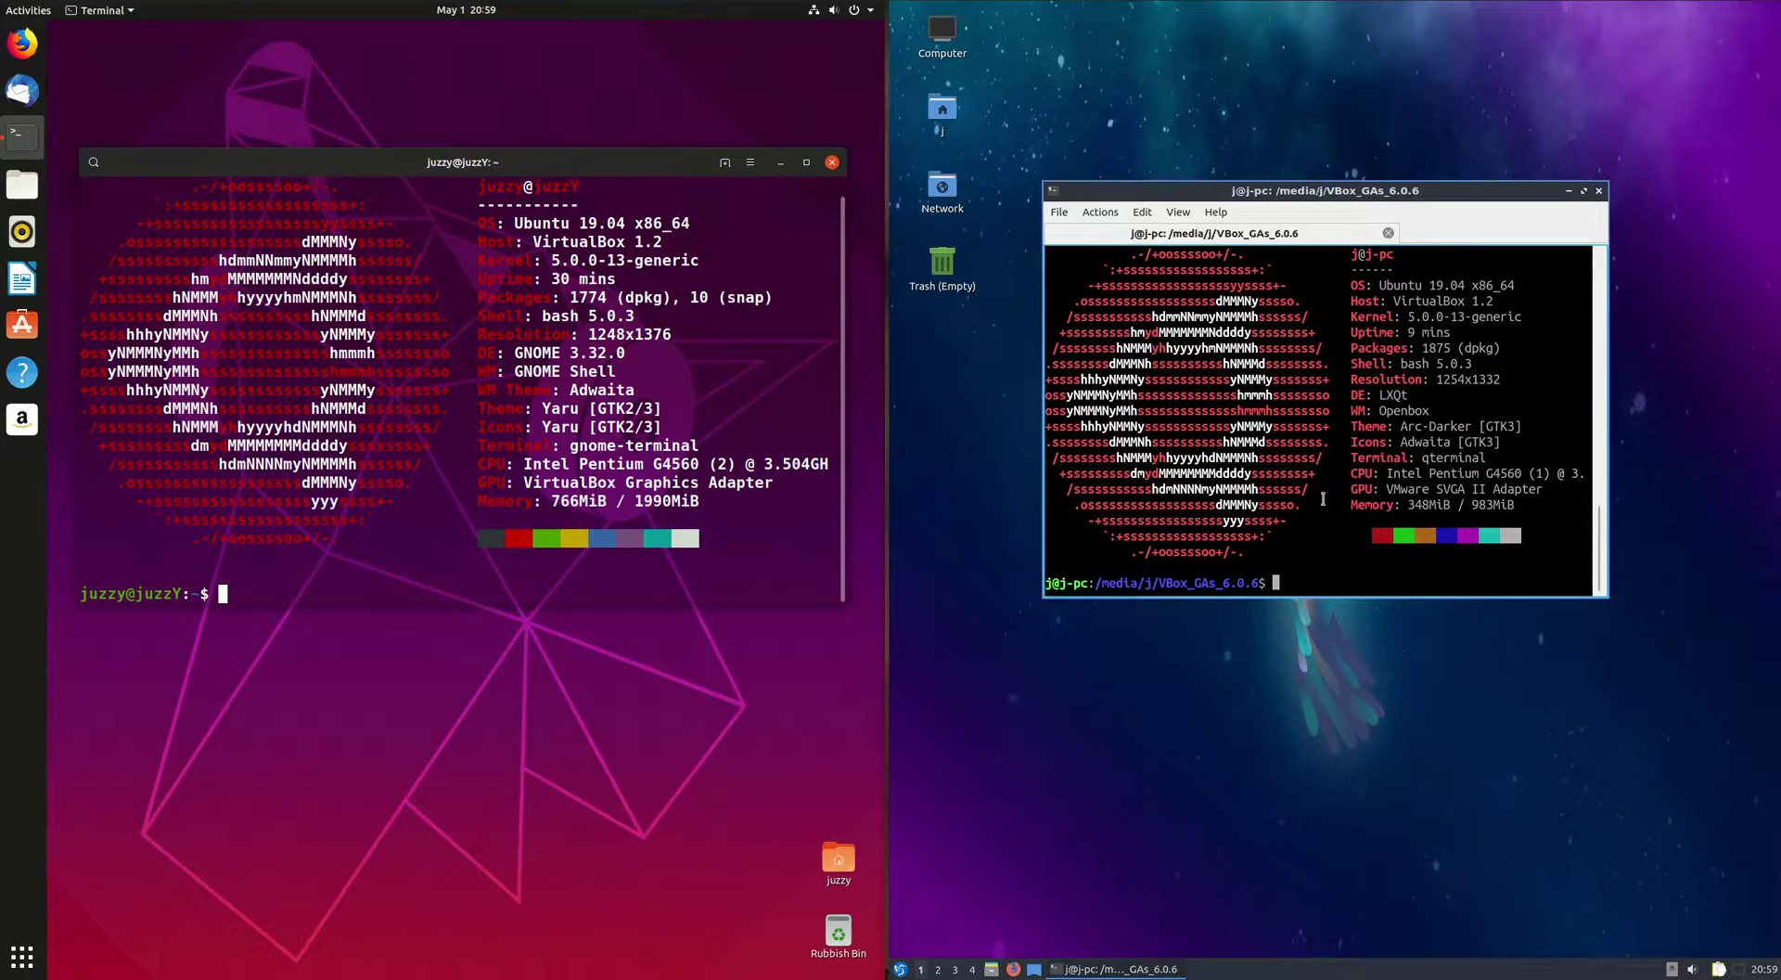
- Browse the LXQt application menu and highlight LXQt on the terminal's DE line
{"action": "left_click", "coordinate": [900, 968]}
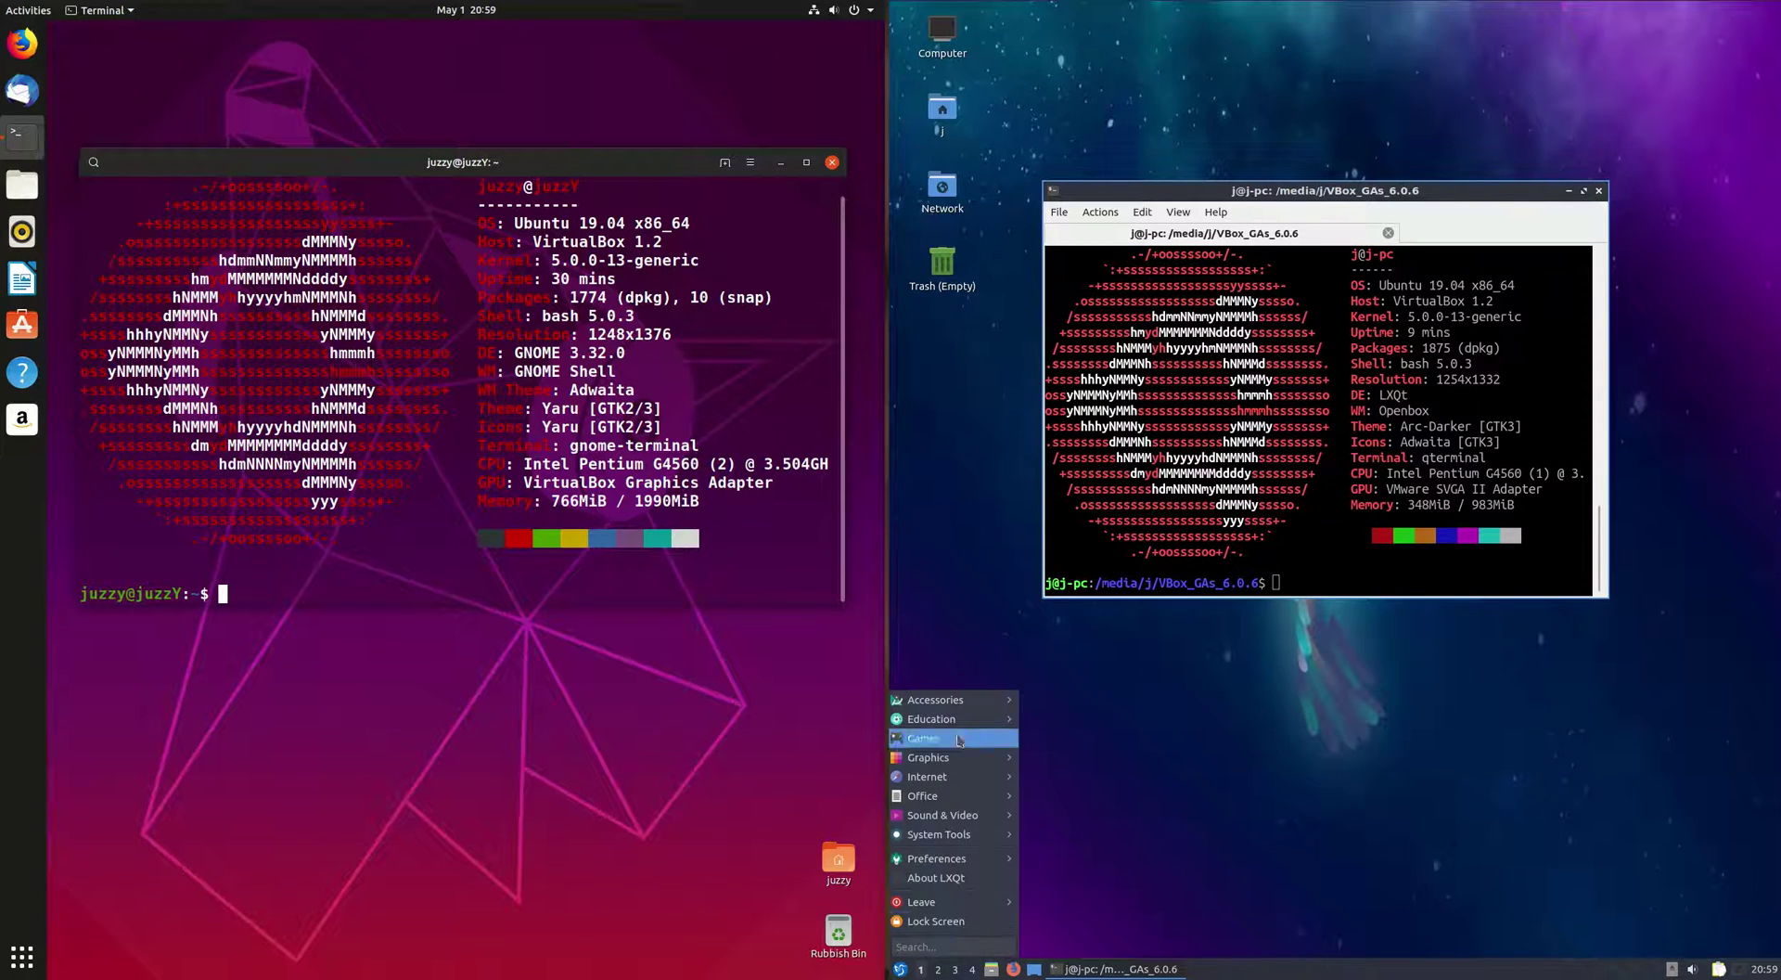
{"action": "mouse_move", "coordinate": [964, 702]}
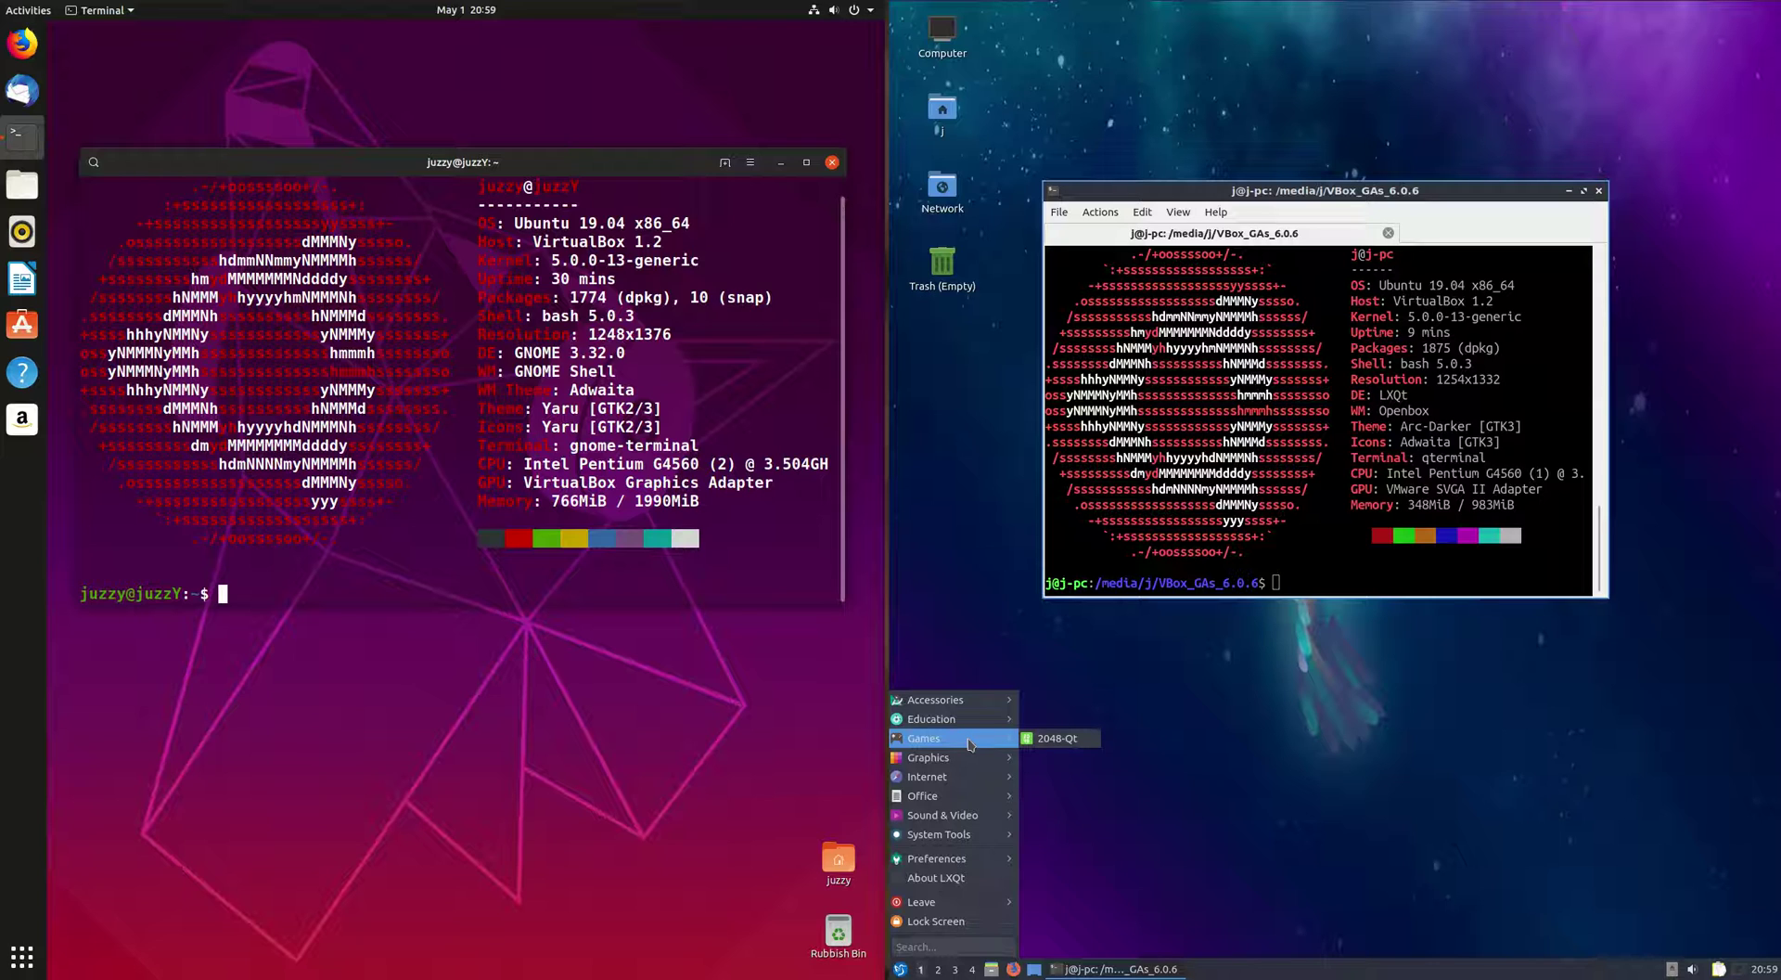
{"action": "left_click", "coordinate": [1392, 397]}
{"action": "mouse_move", "coordinate": [1387, 394]}
{"action": "left_mouse_down"}
{"action": "mouse_move", "coordinate": [1404, 391]}
{"action": "mouse_move", "coordinate": [1383, 397]}
{"action": "left_mouse_up"}
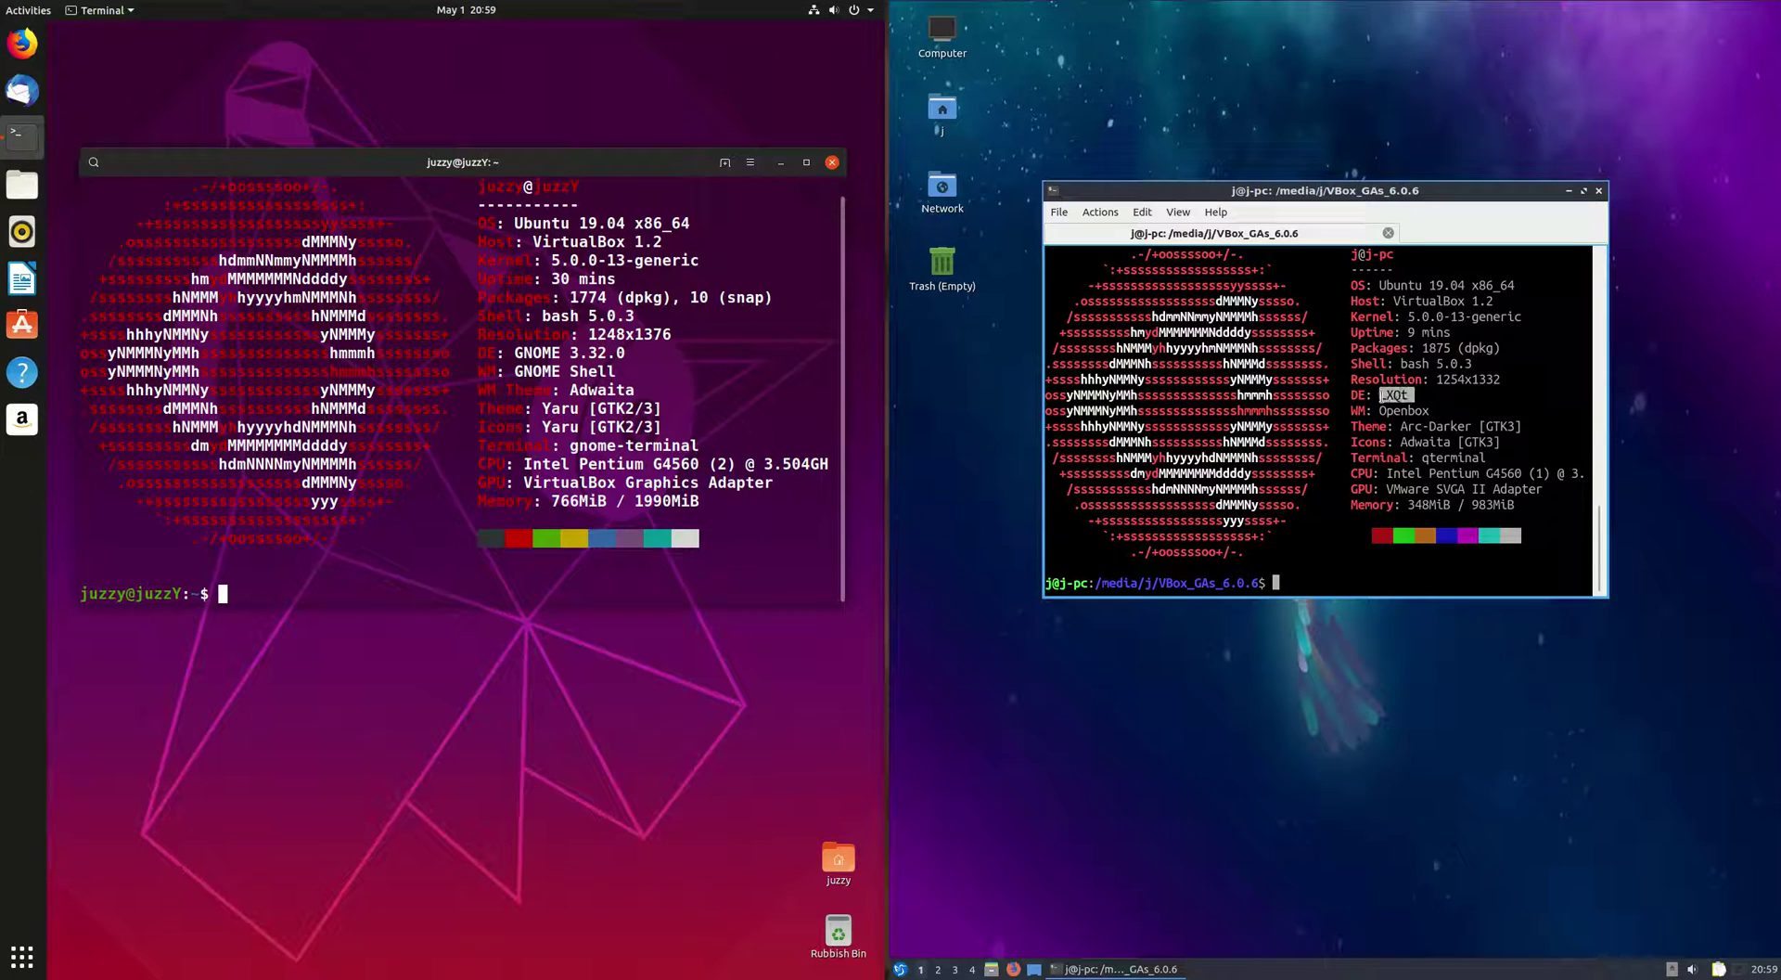
{"action": "left_click_drag", "start_coordinate": [1321, 197], "coordinate": [1352, 194]}
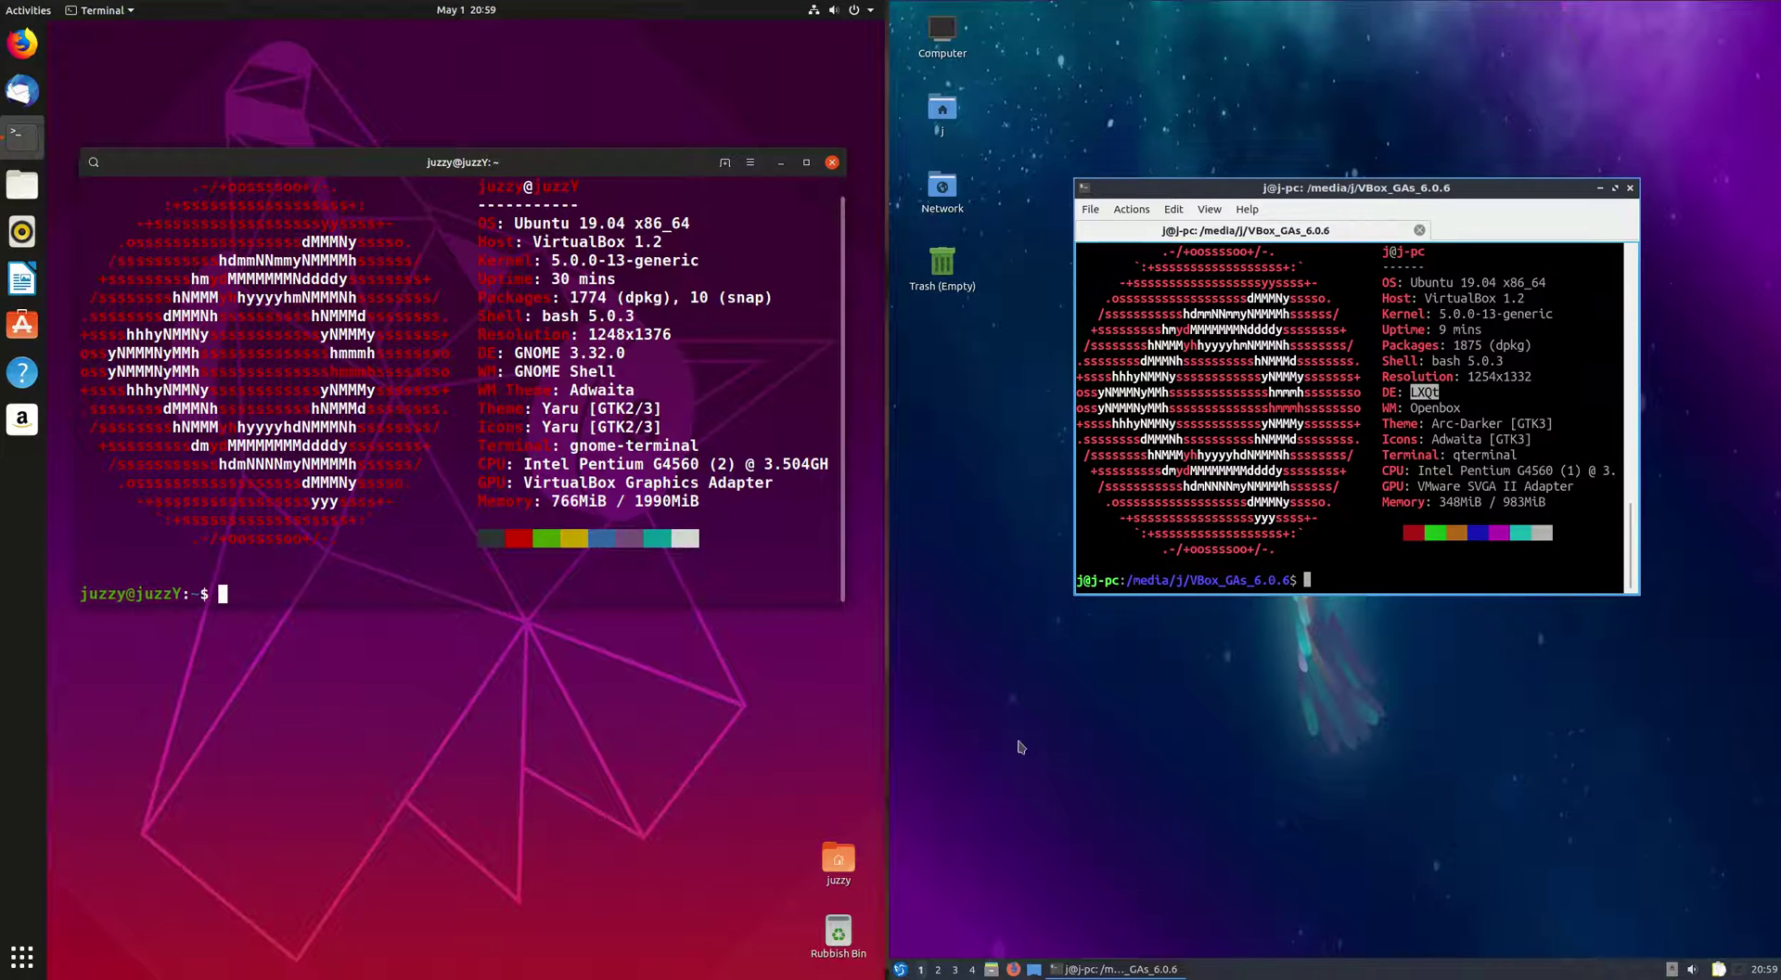
- Review Desktop Preferences' Slide Show and Advanced tabs, then launch the file manager on home
{"action": "left_click", "coordinate": [900, 968]}
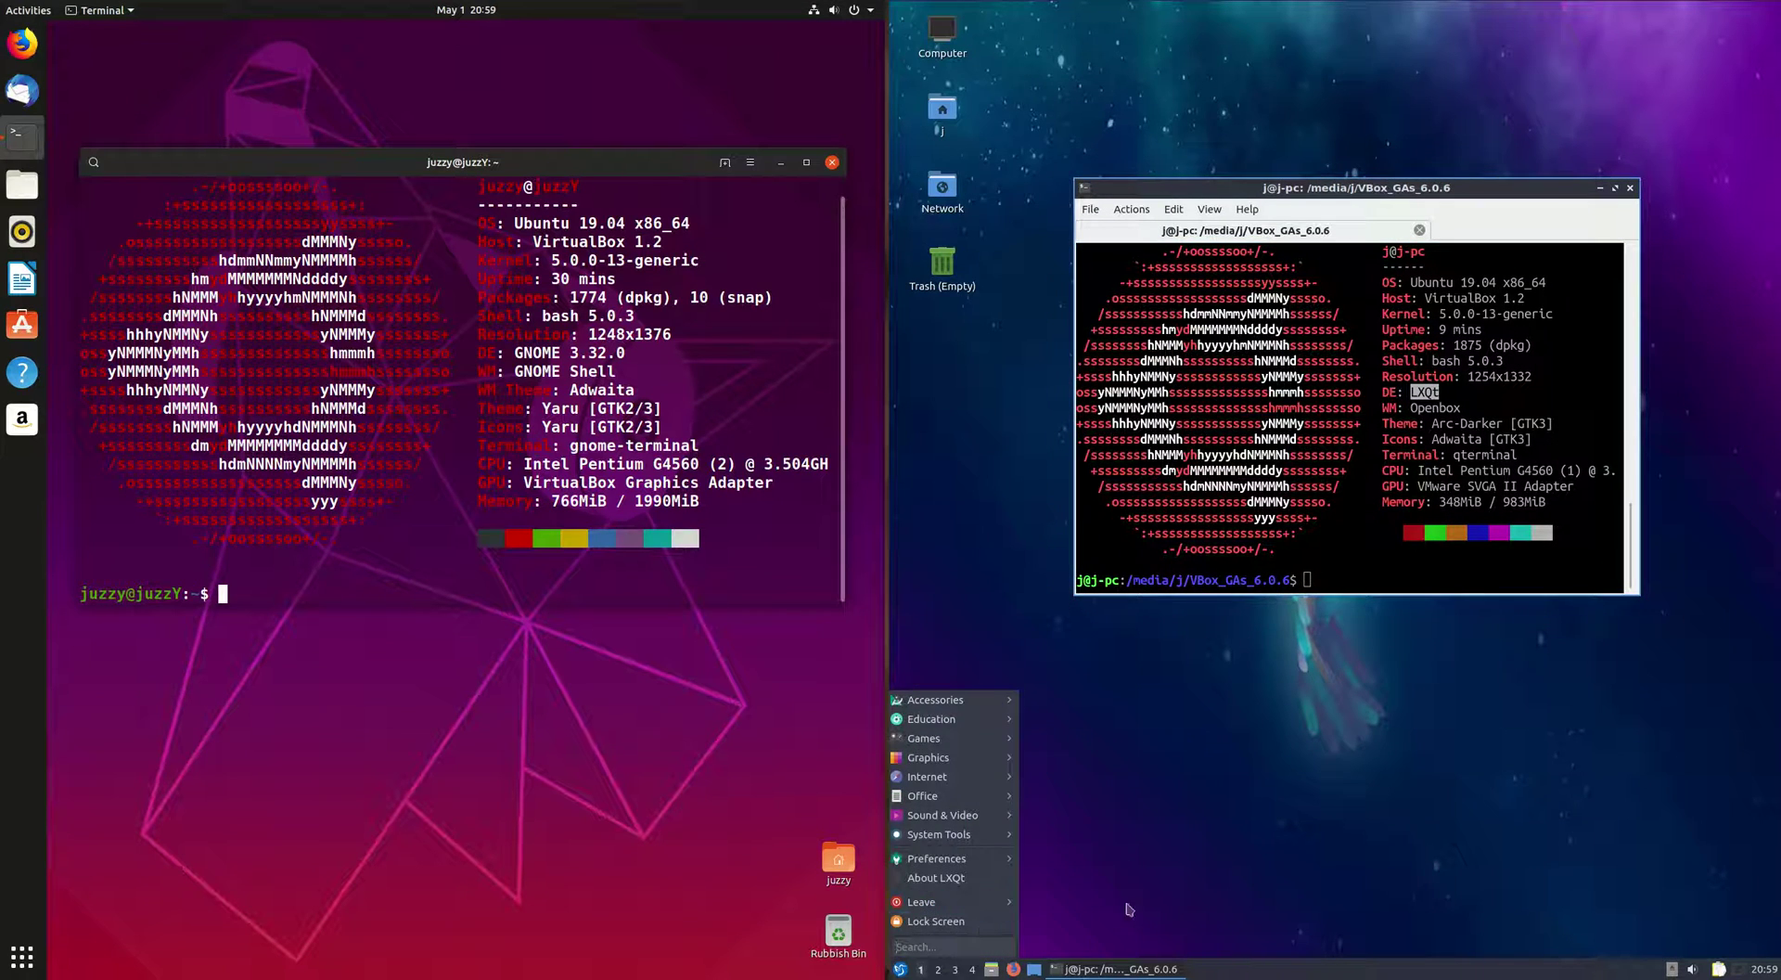
{"action": "left_click", "coordinate": [1270, 731]}
{"action": "right_click", "coordinate": [1270, 731]}
{"action": "left_click", "coordinate": [1347, 893]}
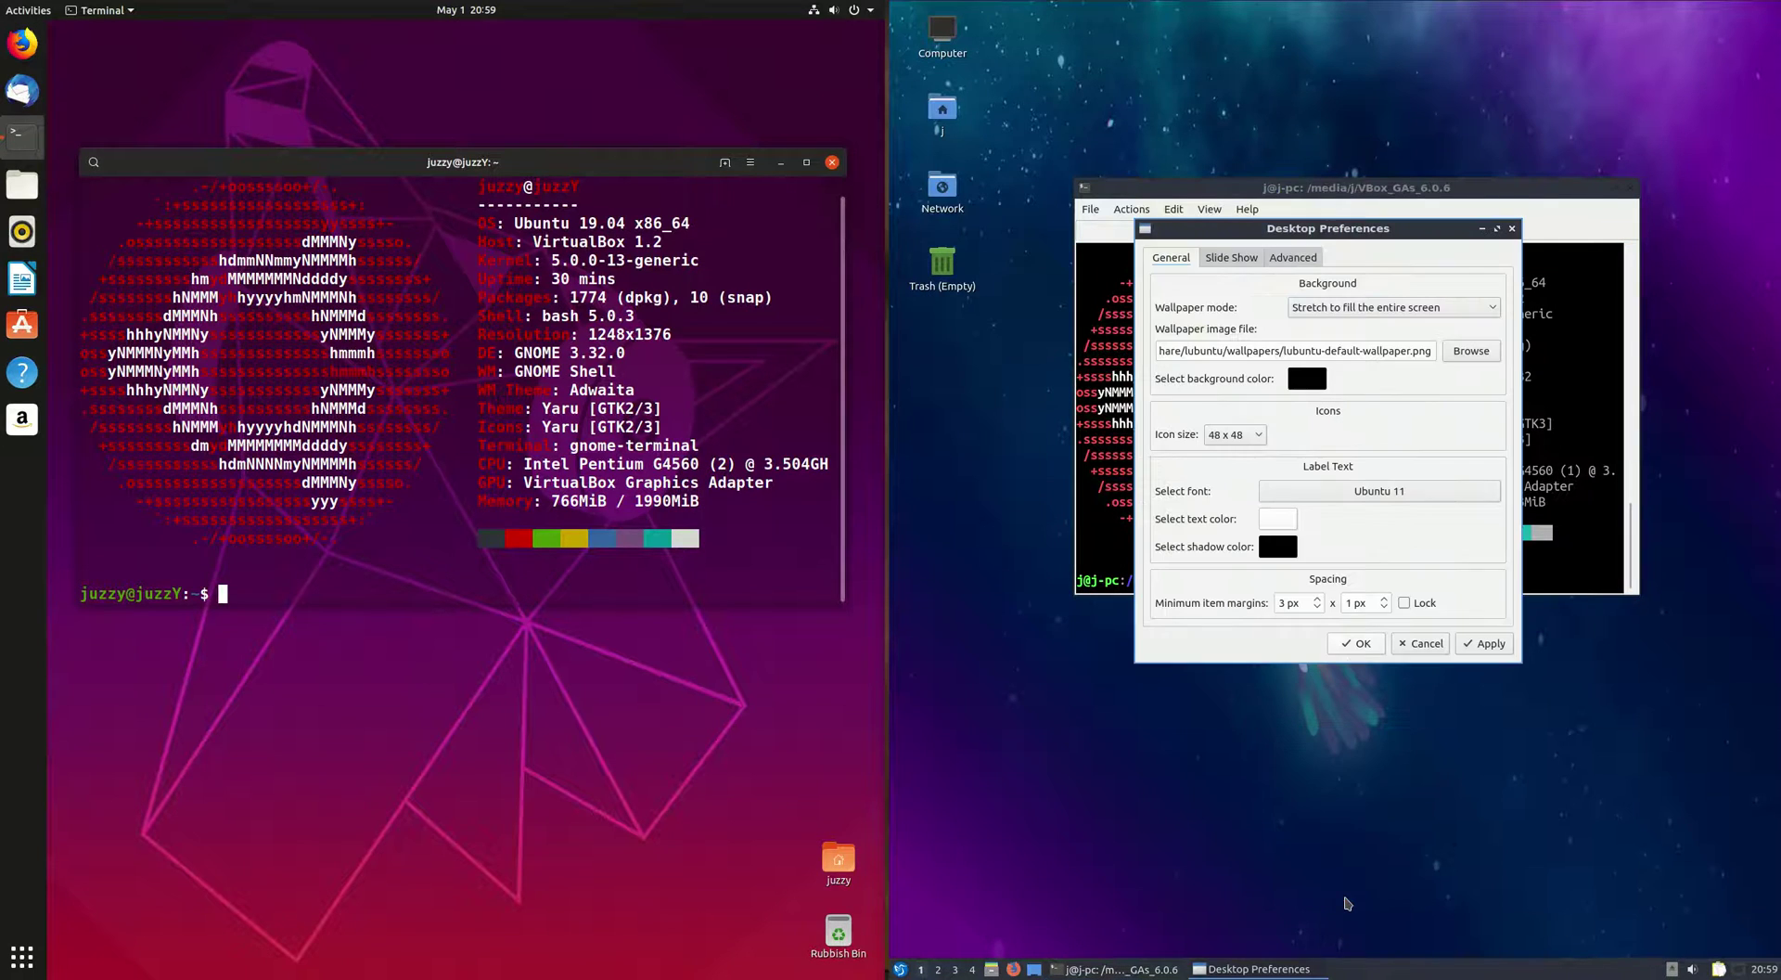
{"action": "left_click", "coordinate": [1238, 259]}
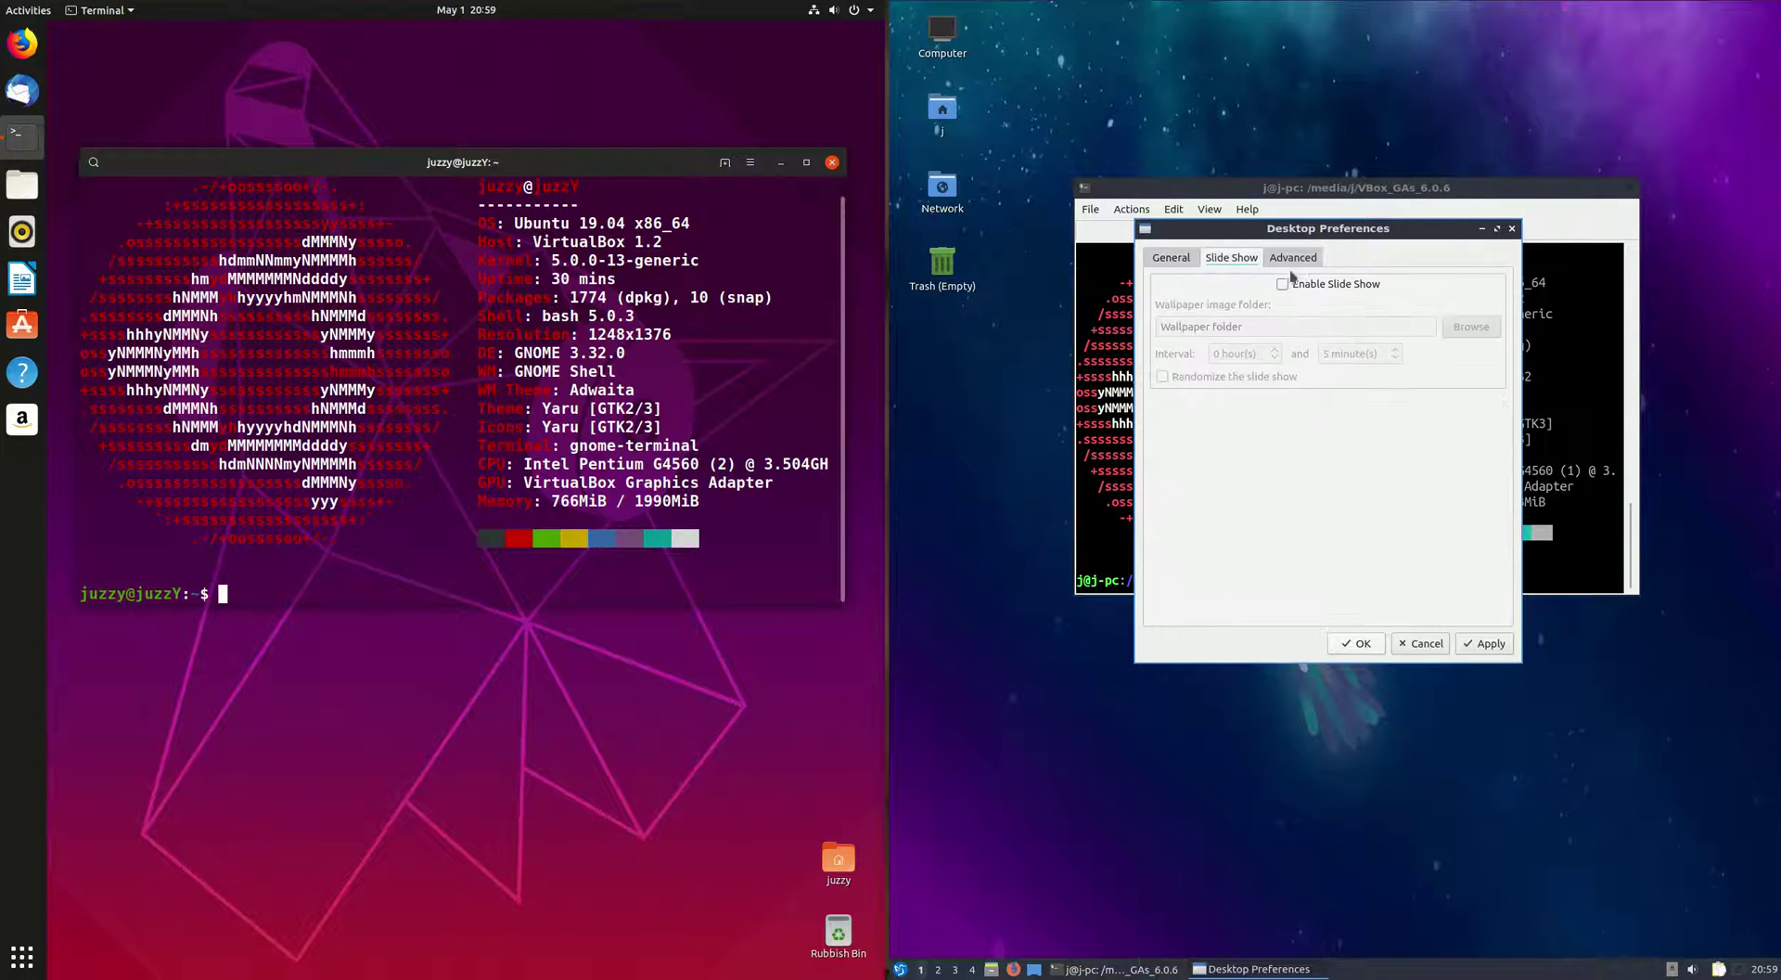
{"action": "left_click", "coordinate": [1299, 259]}
{"action": "left_click", "coordinate": [1513, 229]}
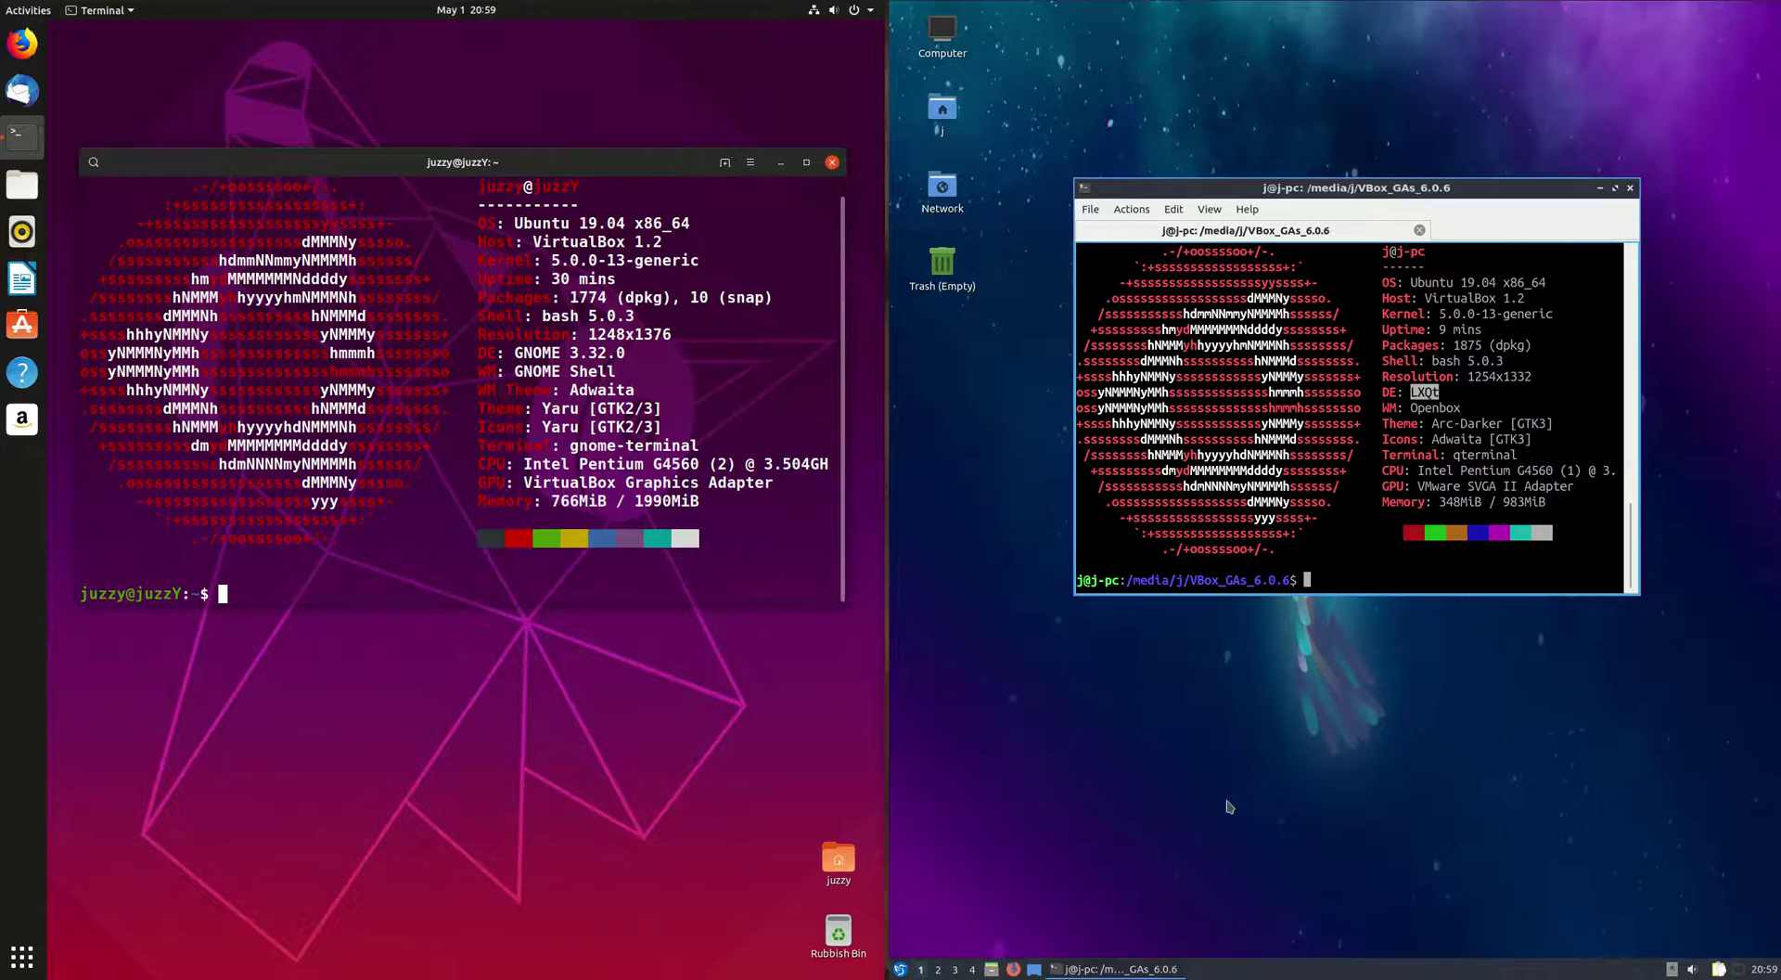
{"action": "left_click", "coordinate": [999, 969]}
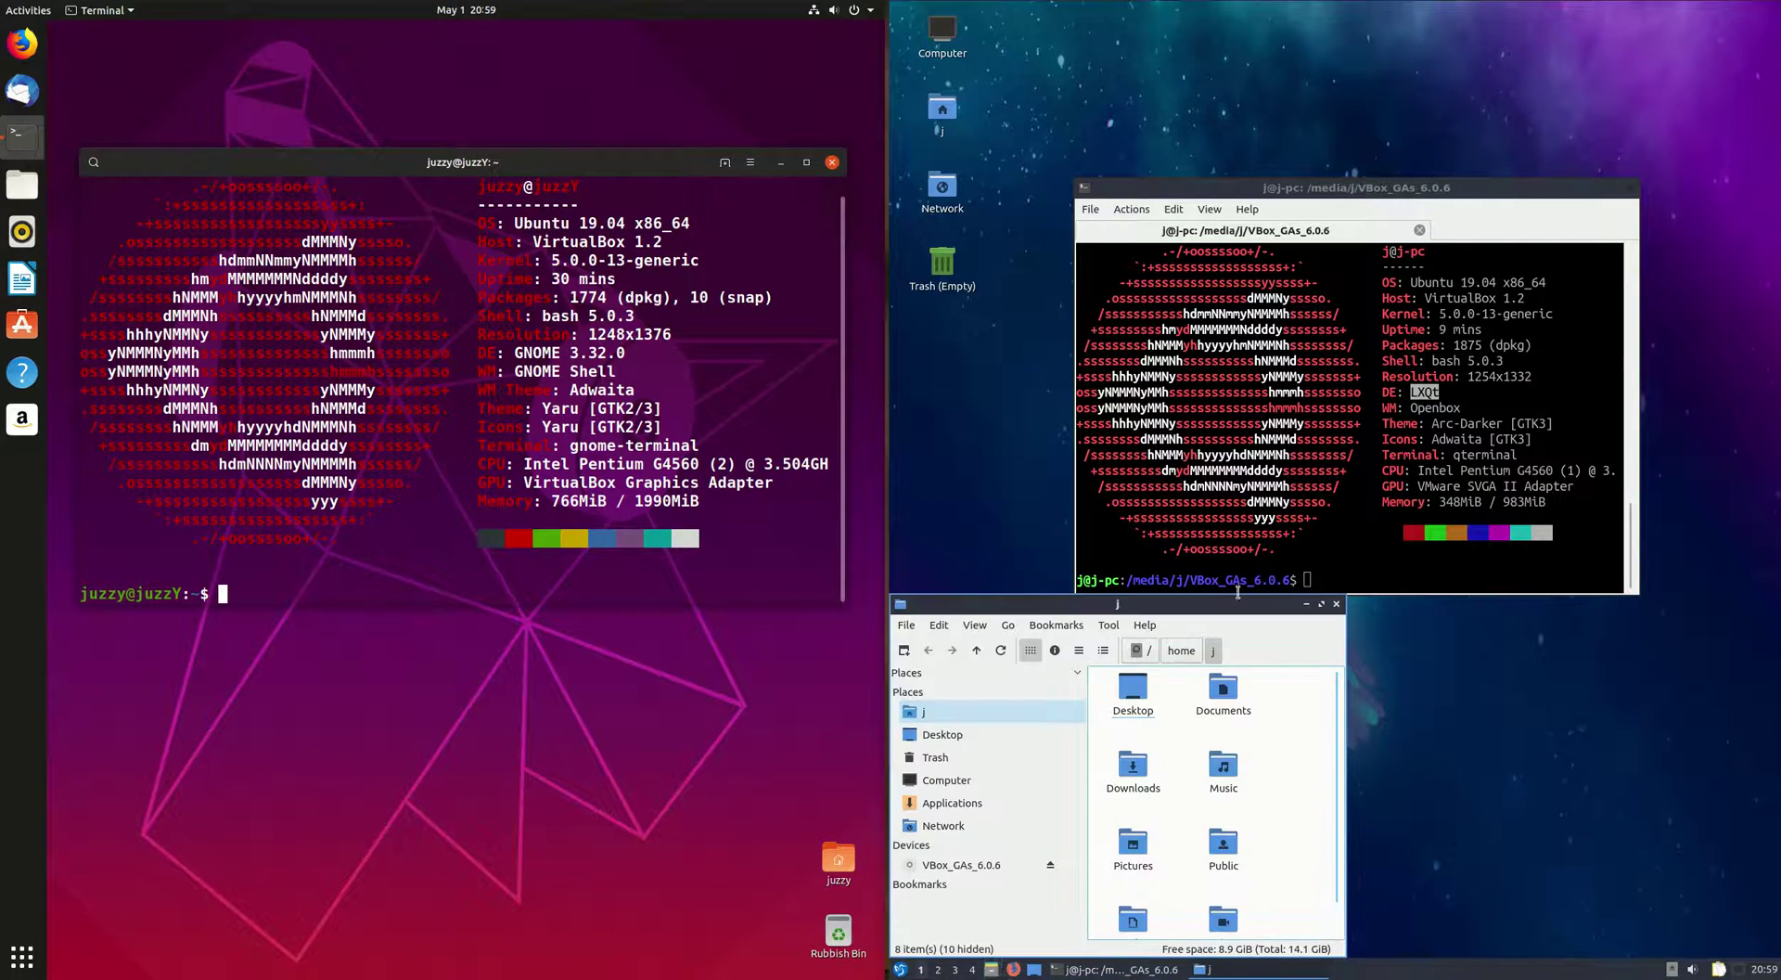
- Open Ubuntu Files, arrange both home windows, and enlarge PCManFM-Qt to fit all eight folders
{"action": "left_click_drag", "start_coordinate": [1238, 603], "coordinate": [1335, 480]}
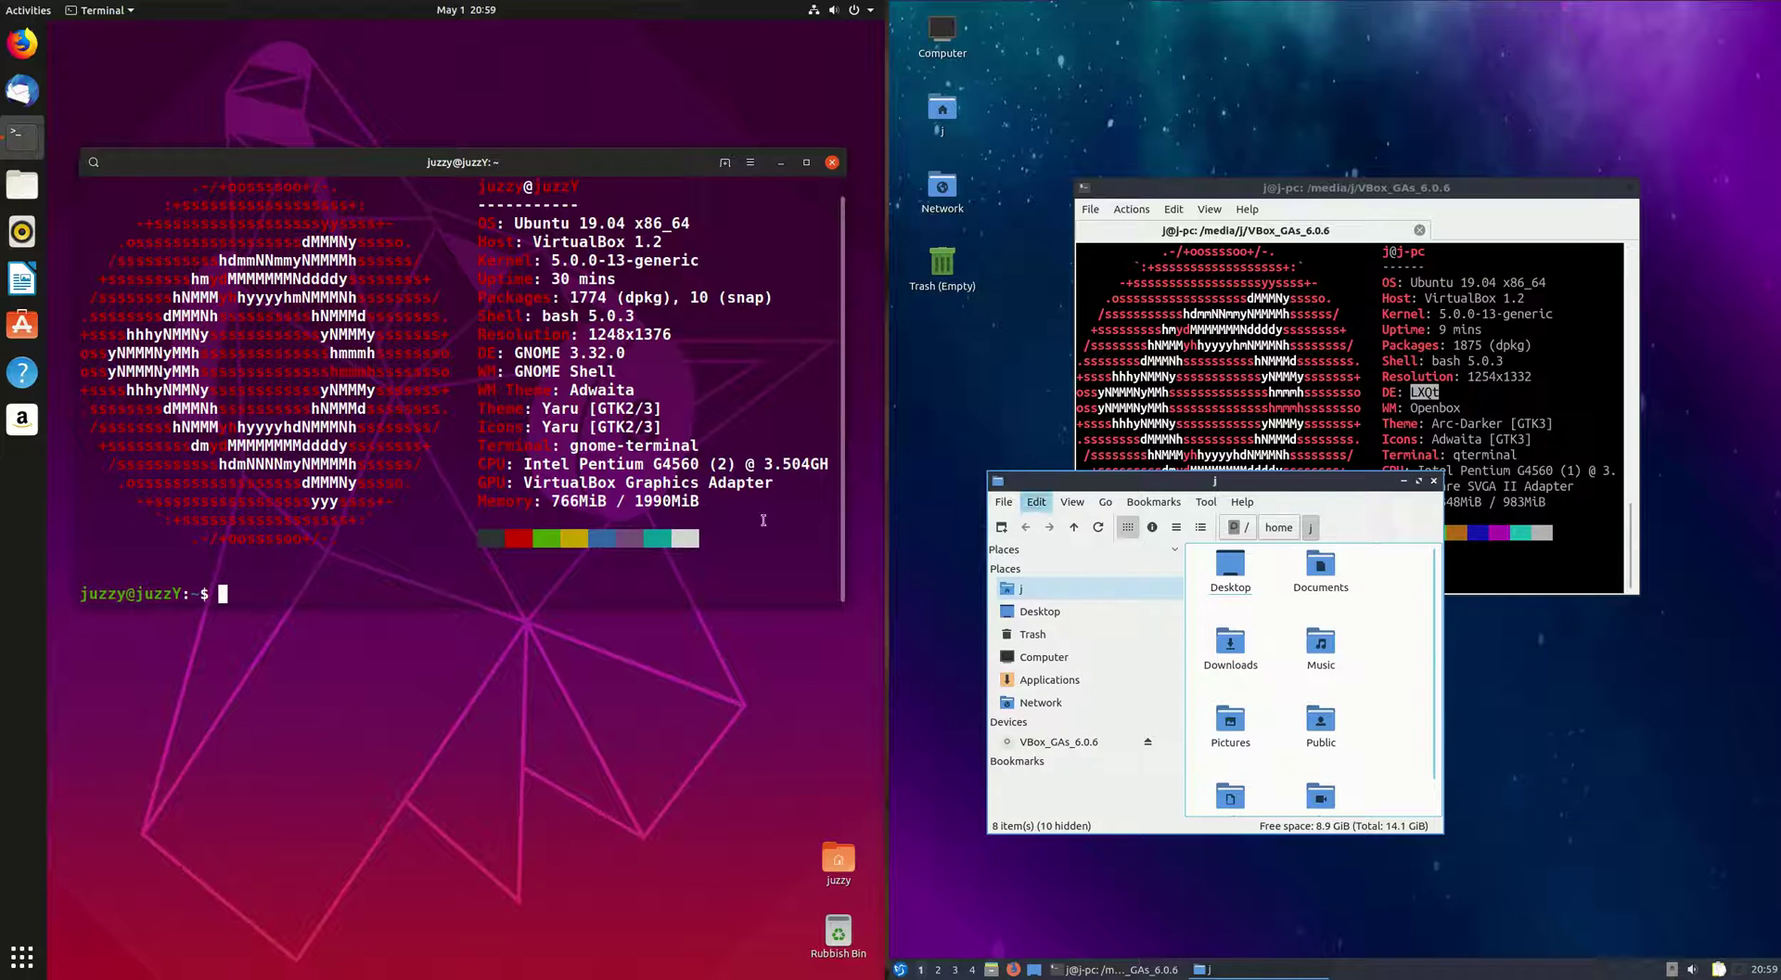
{"action": "left_click", "coordinate": [22, 185]}
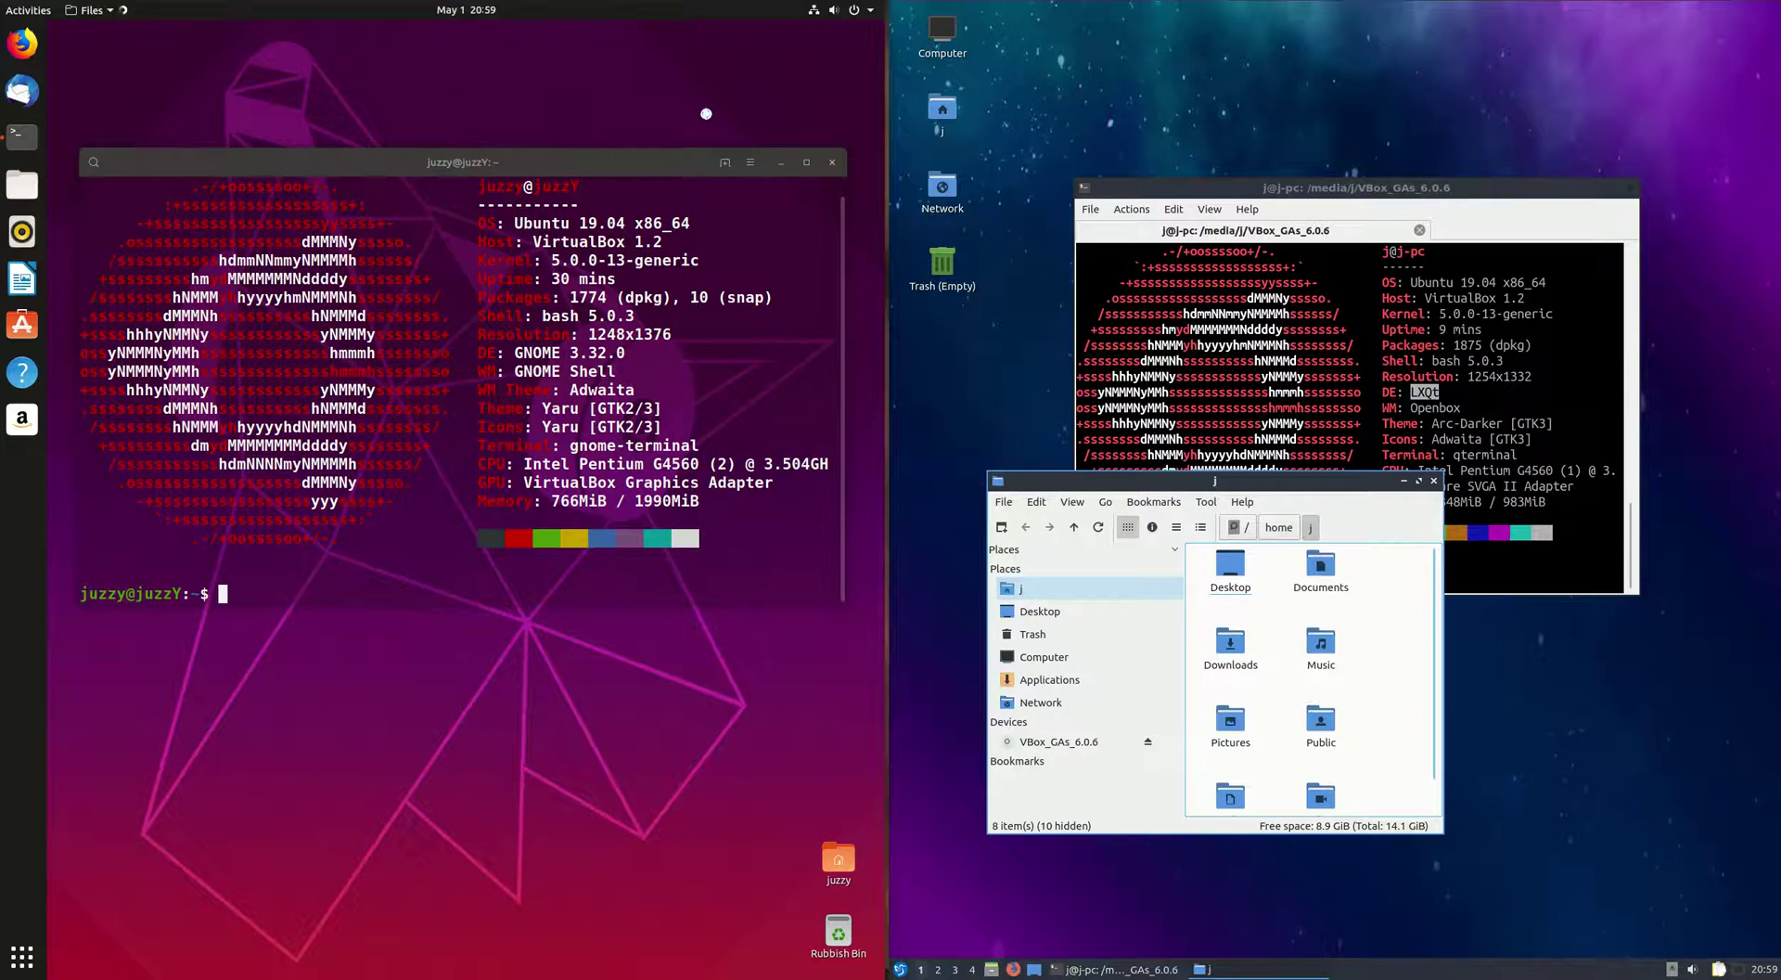
{"action": "left_click_drag", "start_coordinate": [438, 46], "coordinate": [545, 230]}
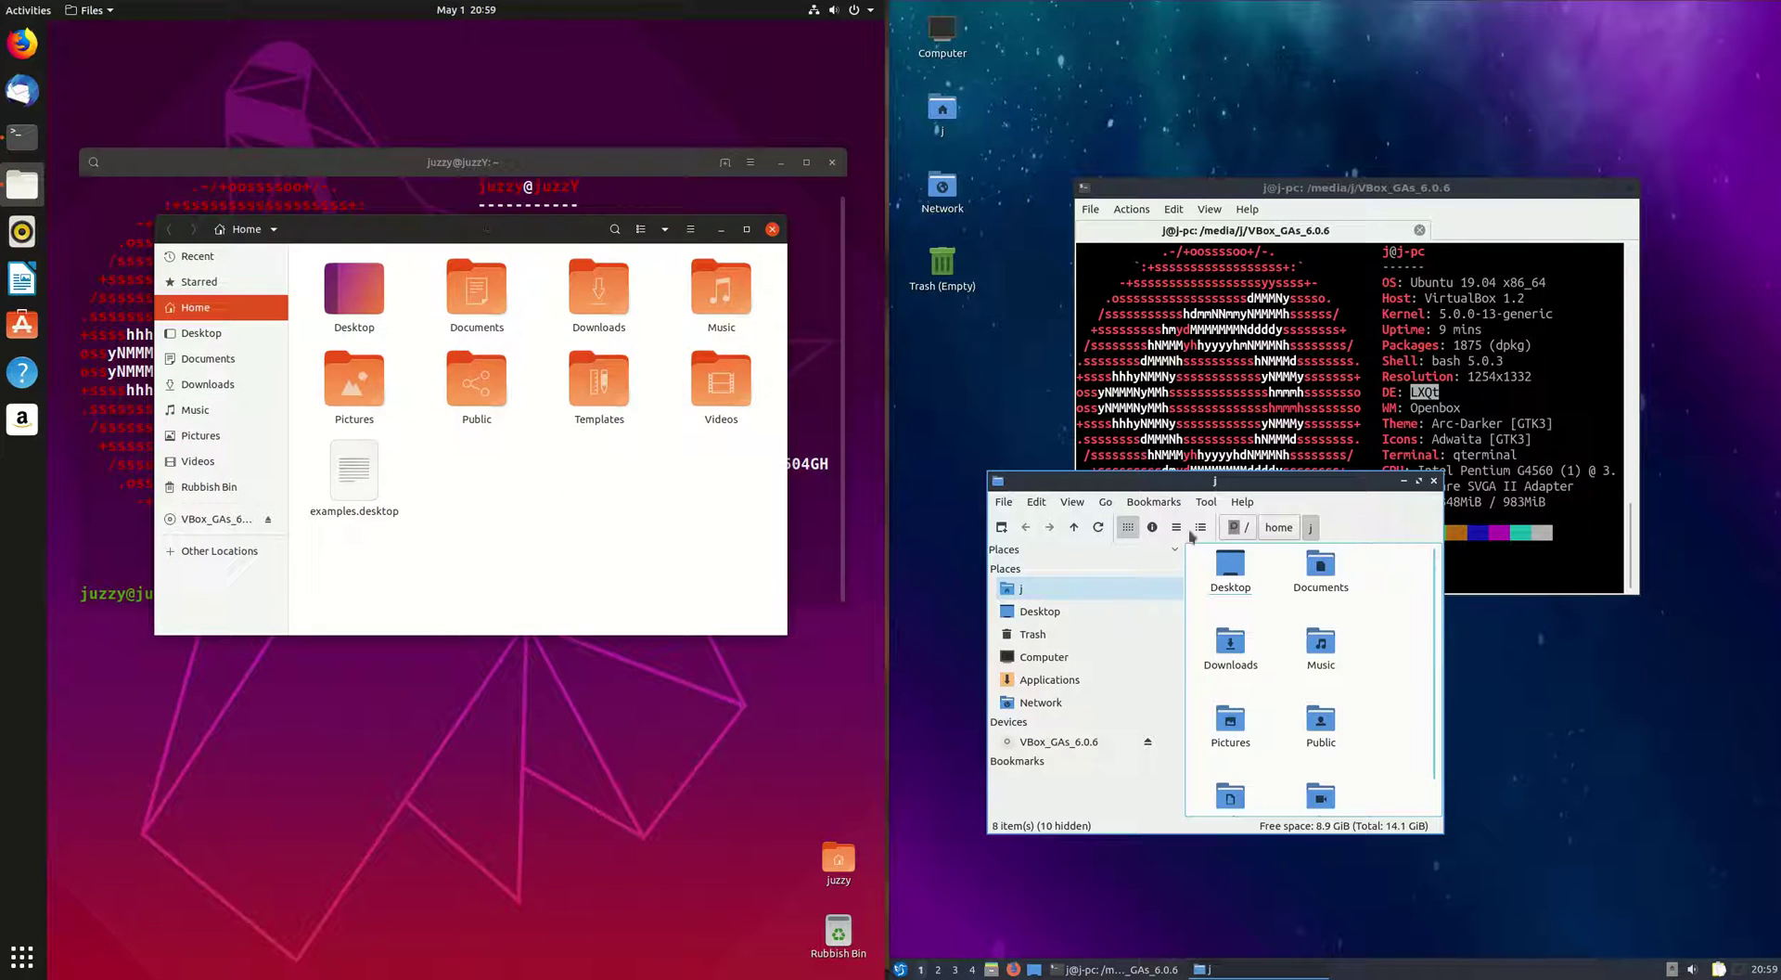
{"action": "left_click_drag", "start_coordinate": [1255, 481], "coordinate": [1288, 141]}
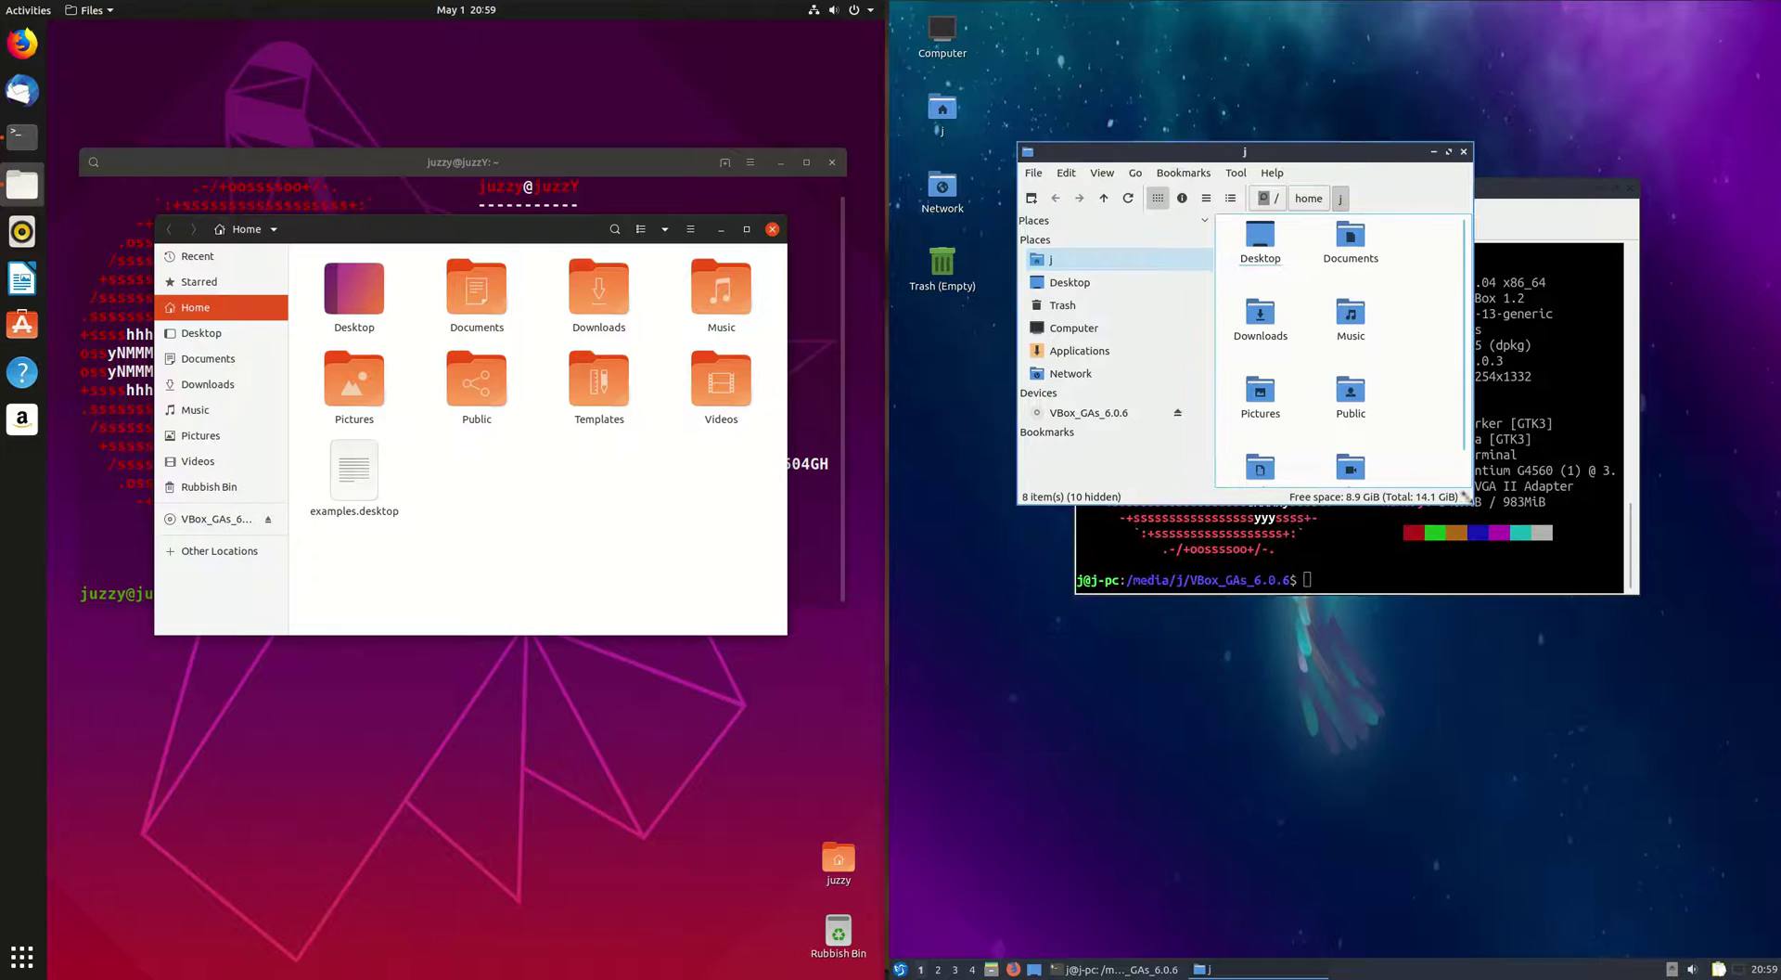
{"action": "left_click_drag", "start_coordinate": [1465, 496], "coordinate": [1596, 654]}
{"action": "left_click_drag", "start_coordinate": [518, 206], "coordinate": [520, 206]}
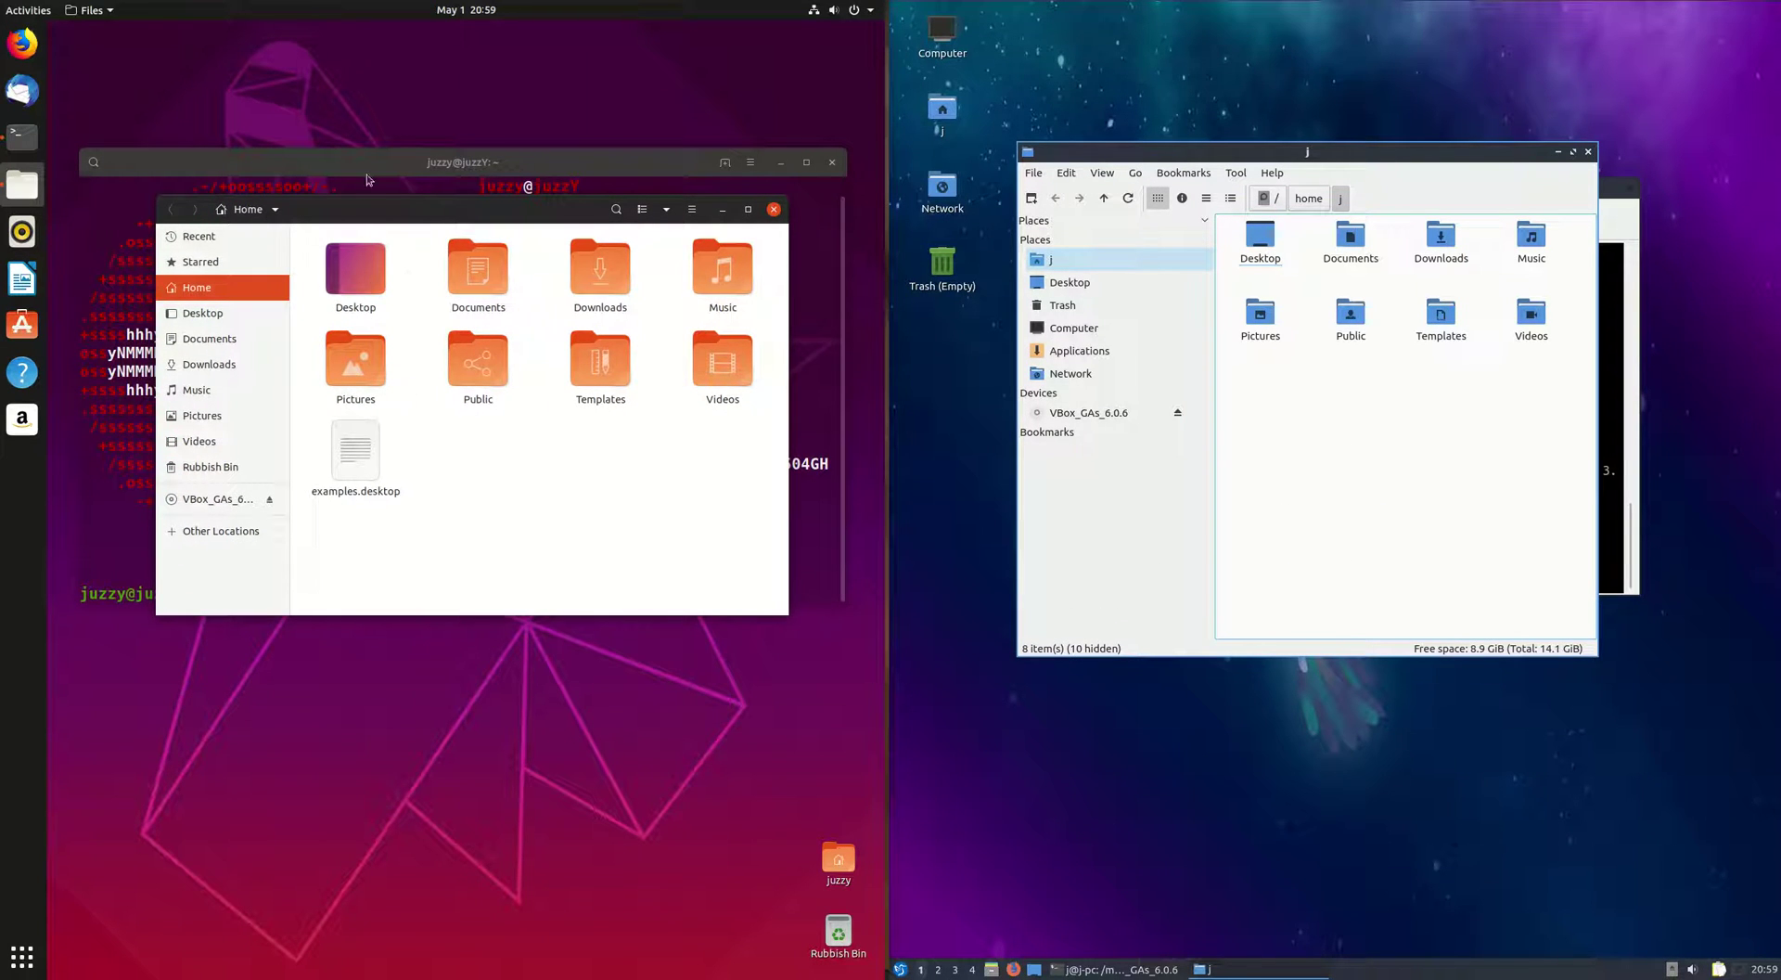
{"action": "left_click_drag", "start_coordinate": [435, 216], "coordinate": [411, 223]}
{"action": "left_click_drag", "start_coordinate": [1285, 151], "coordinate": [1282, 203]}
- View PCManFM-Qt's Help > About information (version 0.14.1), then close it
{"action": "left_click", "coordinate": [1271, 225]}
{"action": "left_click", "coordinate": [1281, 245]}
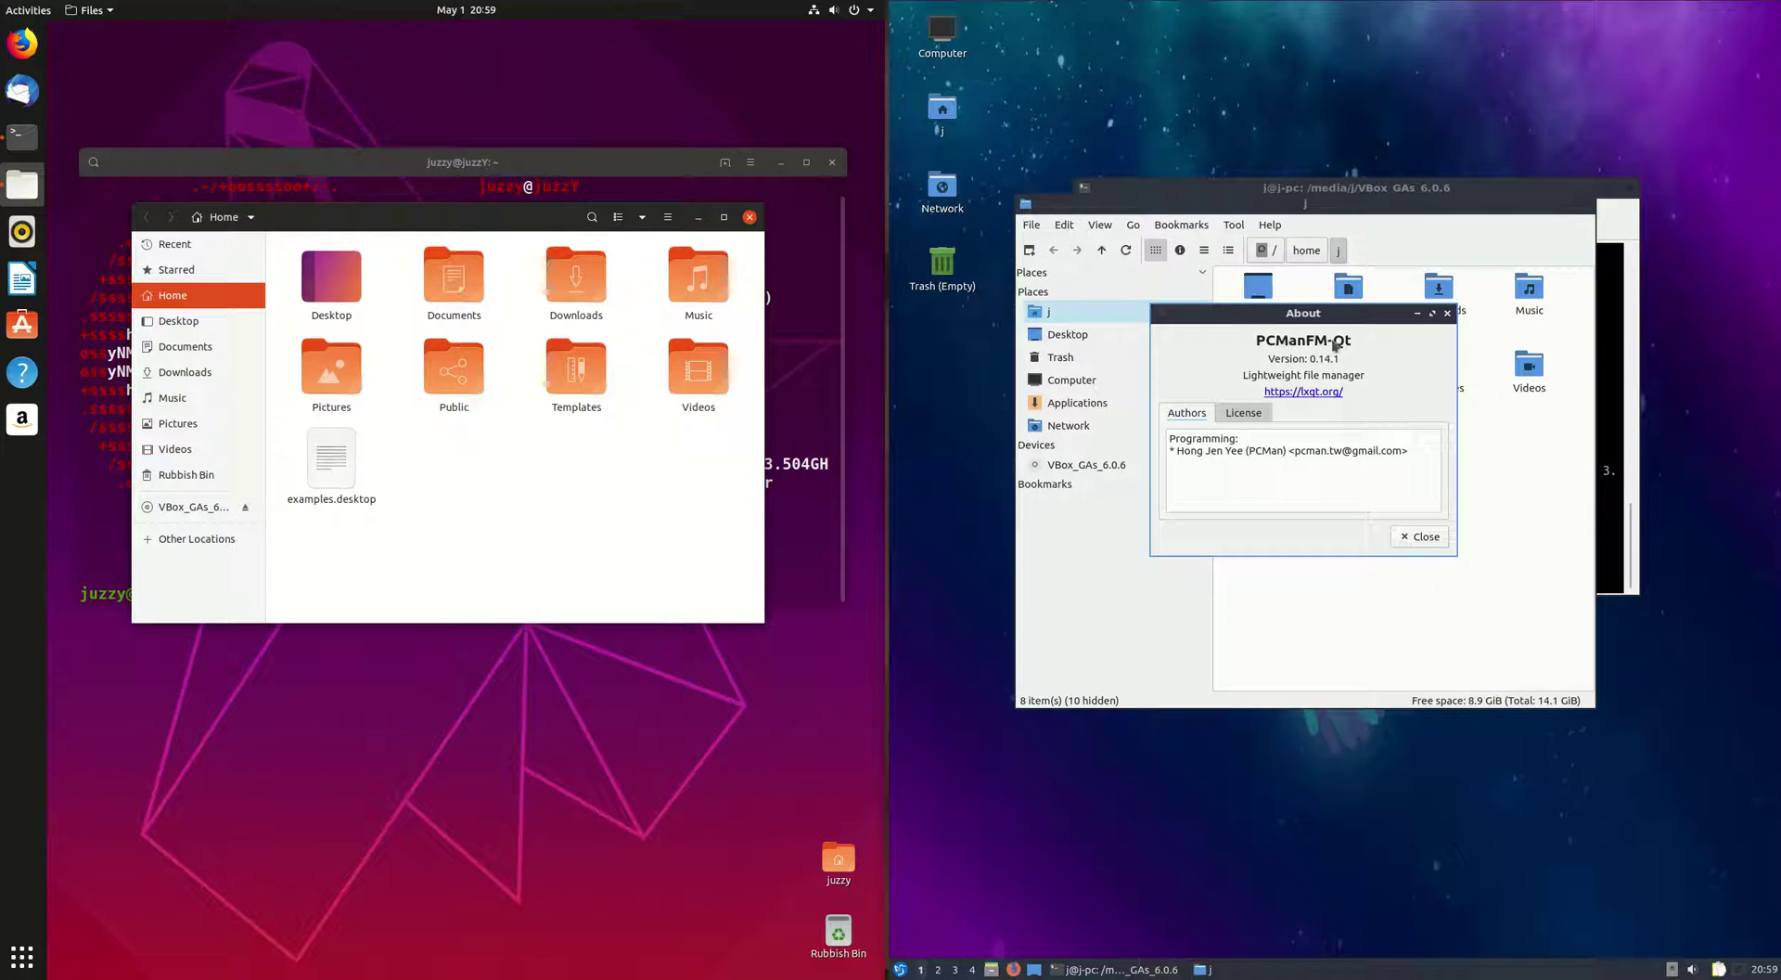
{"action": "left_click_drag", "start_coordinate": [1290, 317], "coordinate": [1312, 350]}
{"action": "left_click", "coordinate": [1470, 346]}
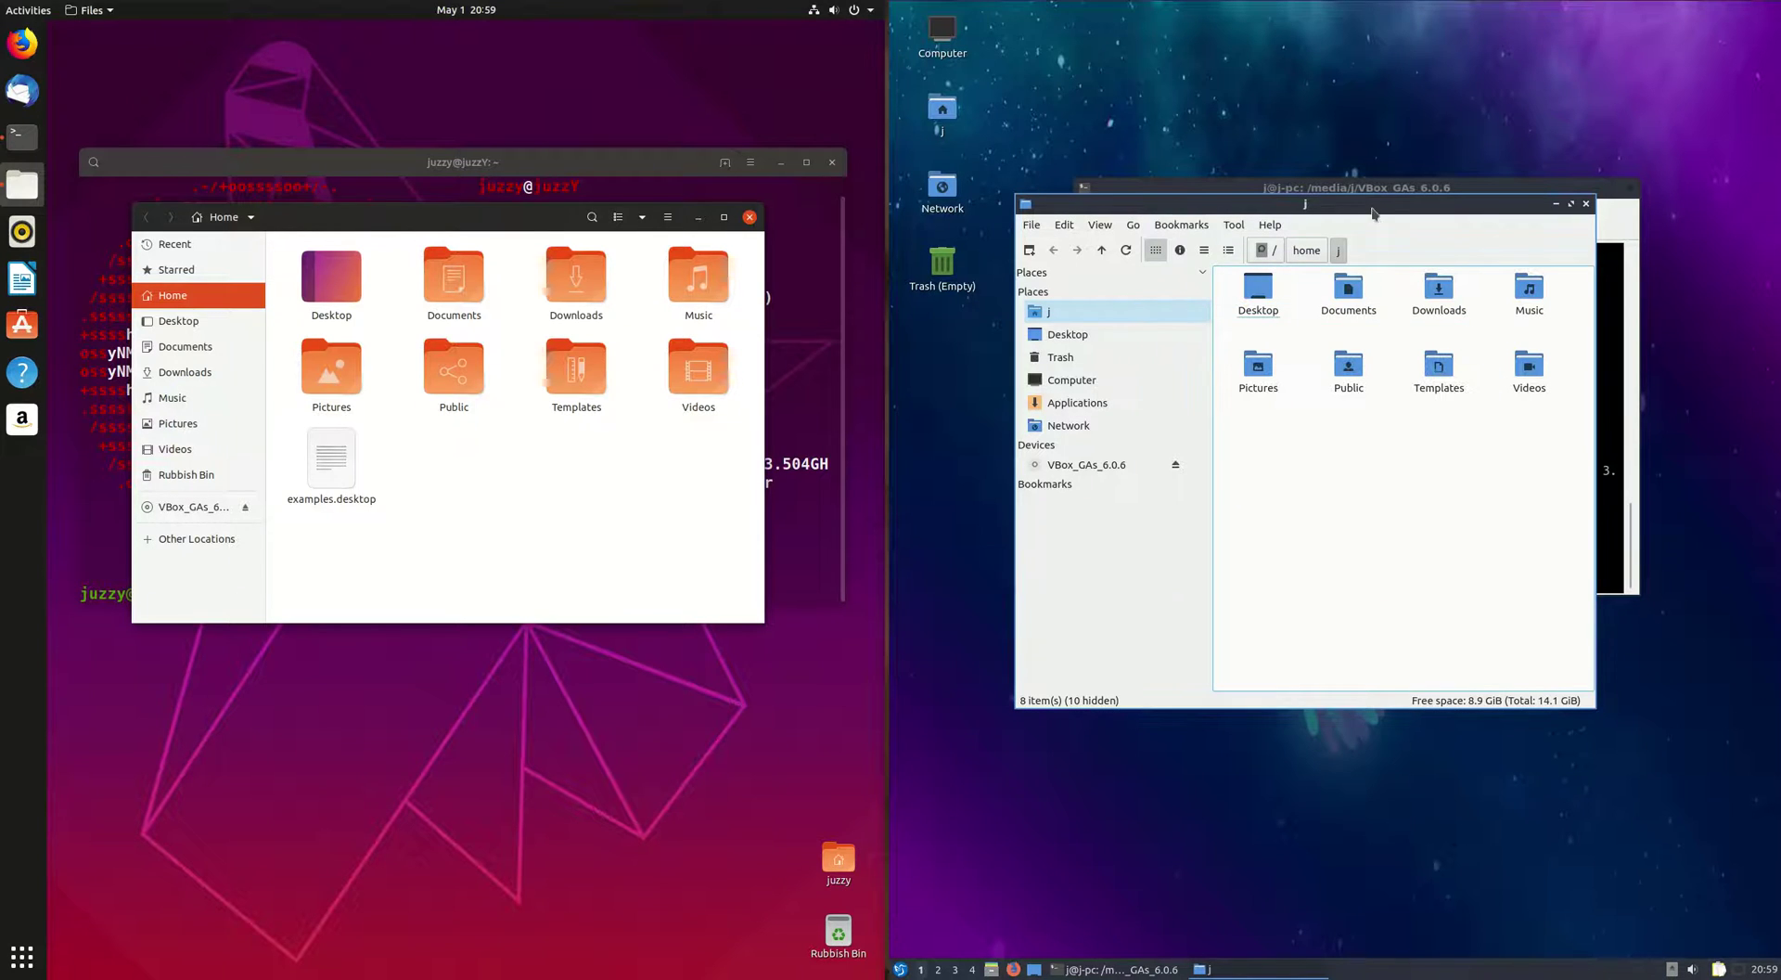
{"action": "left_click_drag", "start_coordinate": [1373, 213], "coordinate": [1399, 238]}
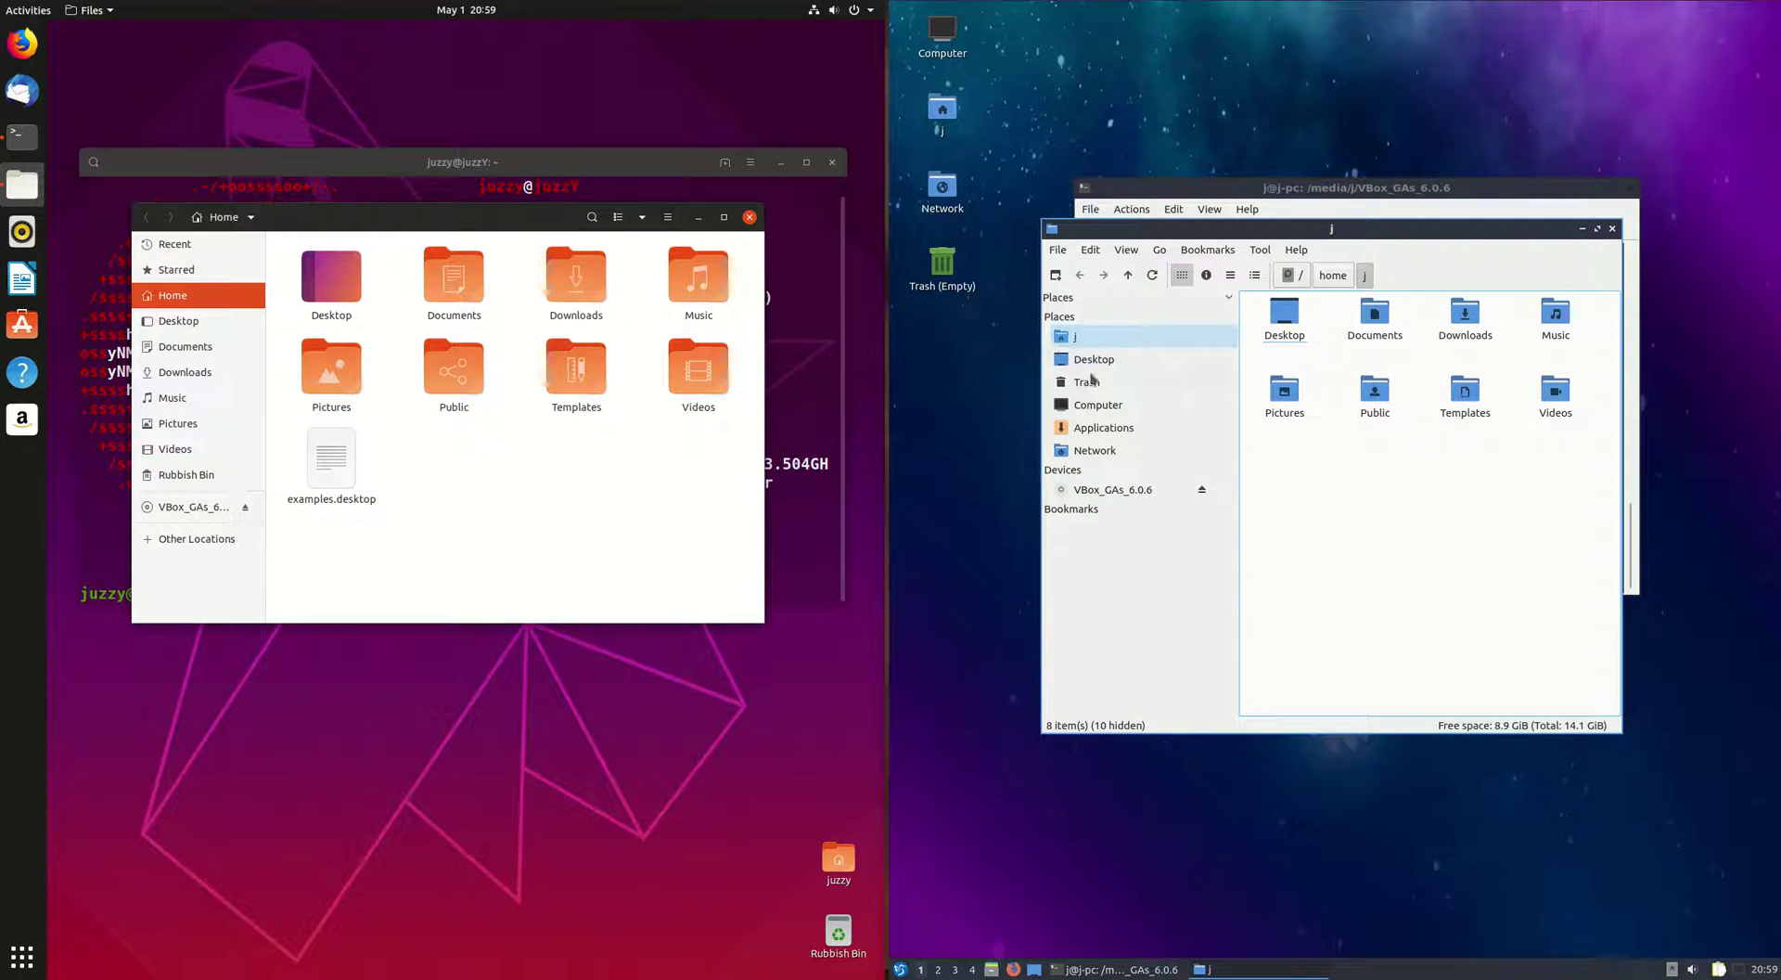
- Browse the Desktop, Computer and Applications places to list installed-app categories
{"action": "left_click", "coordinate": [1101, 360]}
{"action": "left_click", "coordinate": [1094, 405]}
{"action": "left_click", "coordinate": [1097, 448]}
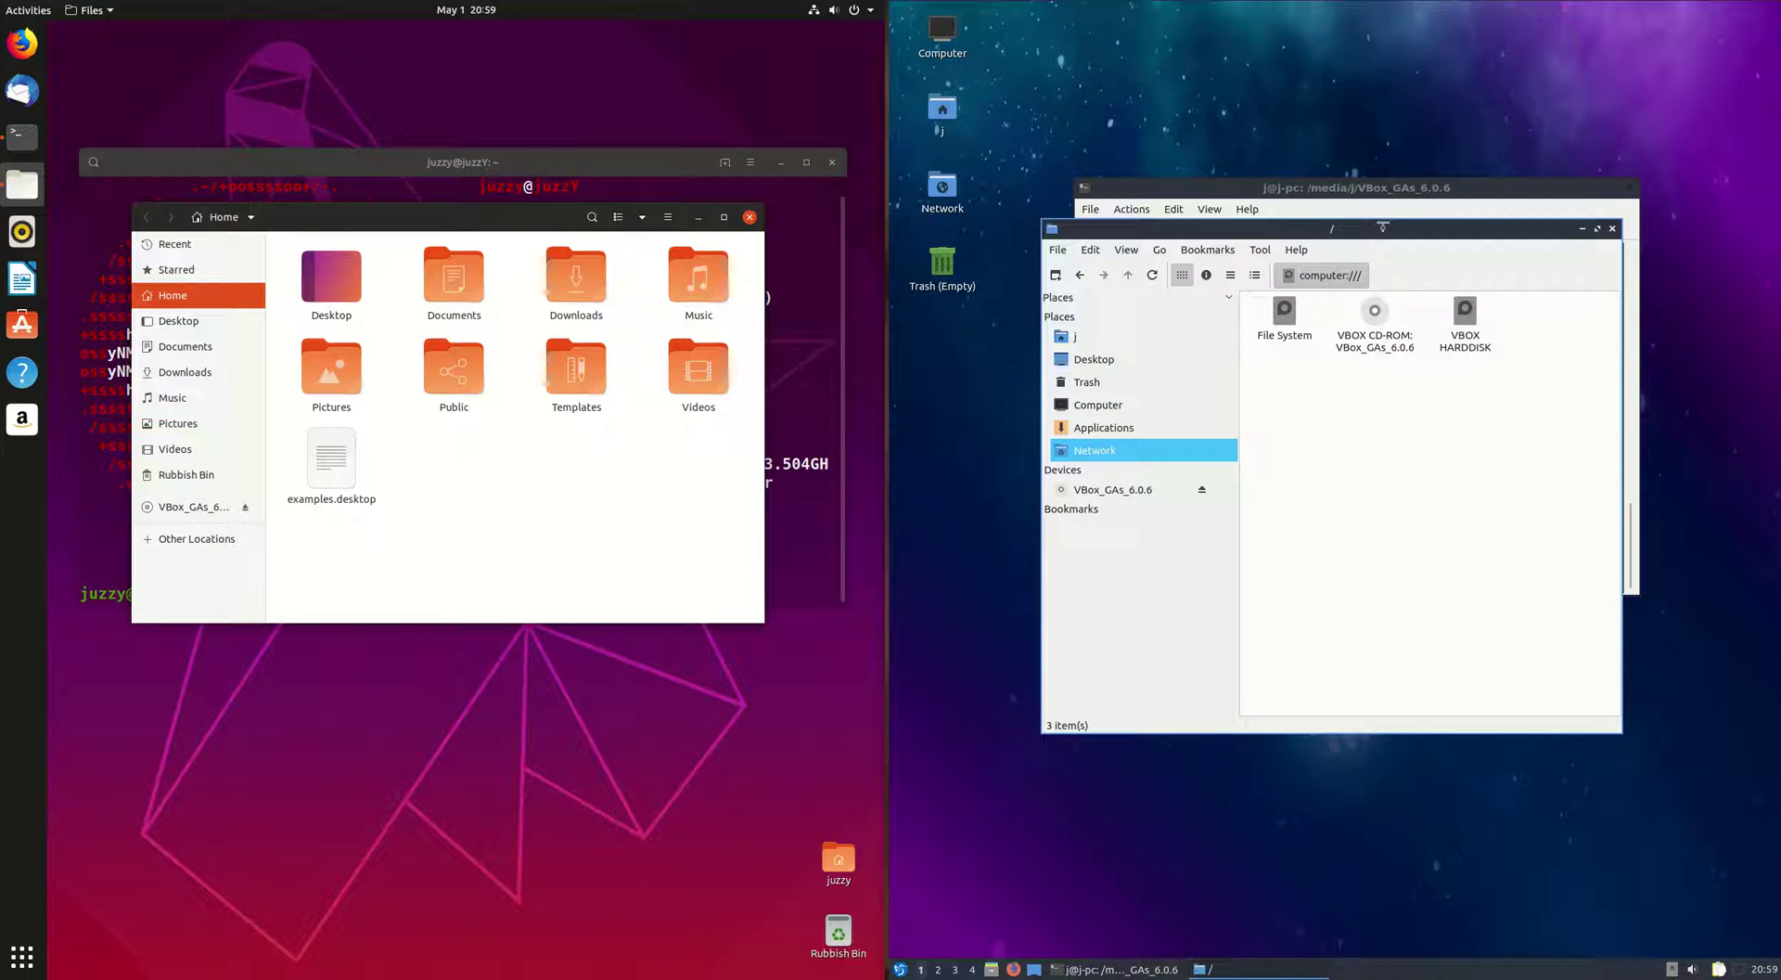
{"action": "key", "text": "Up"}
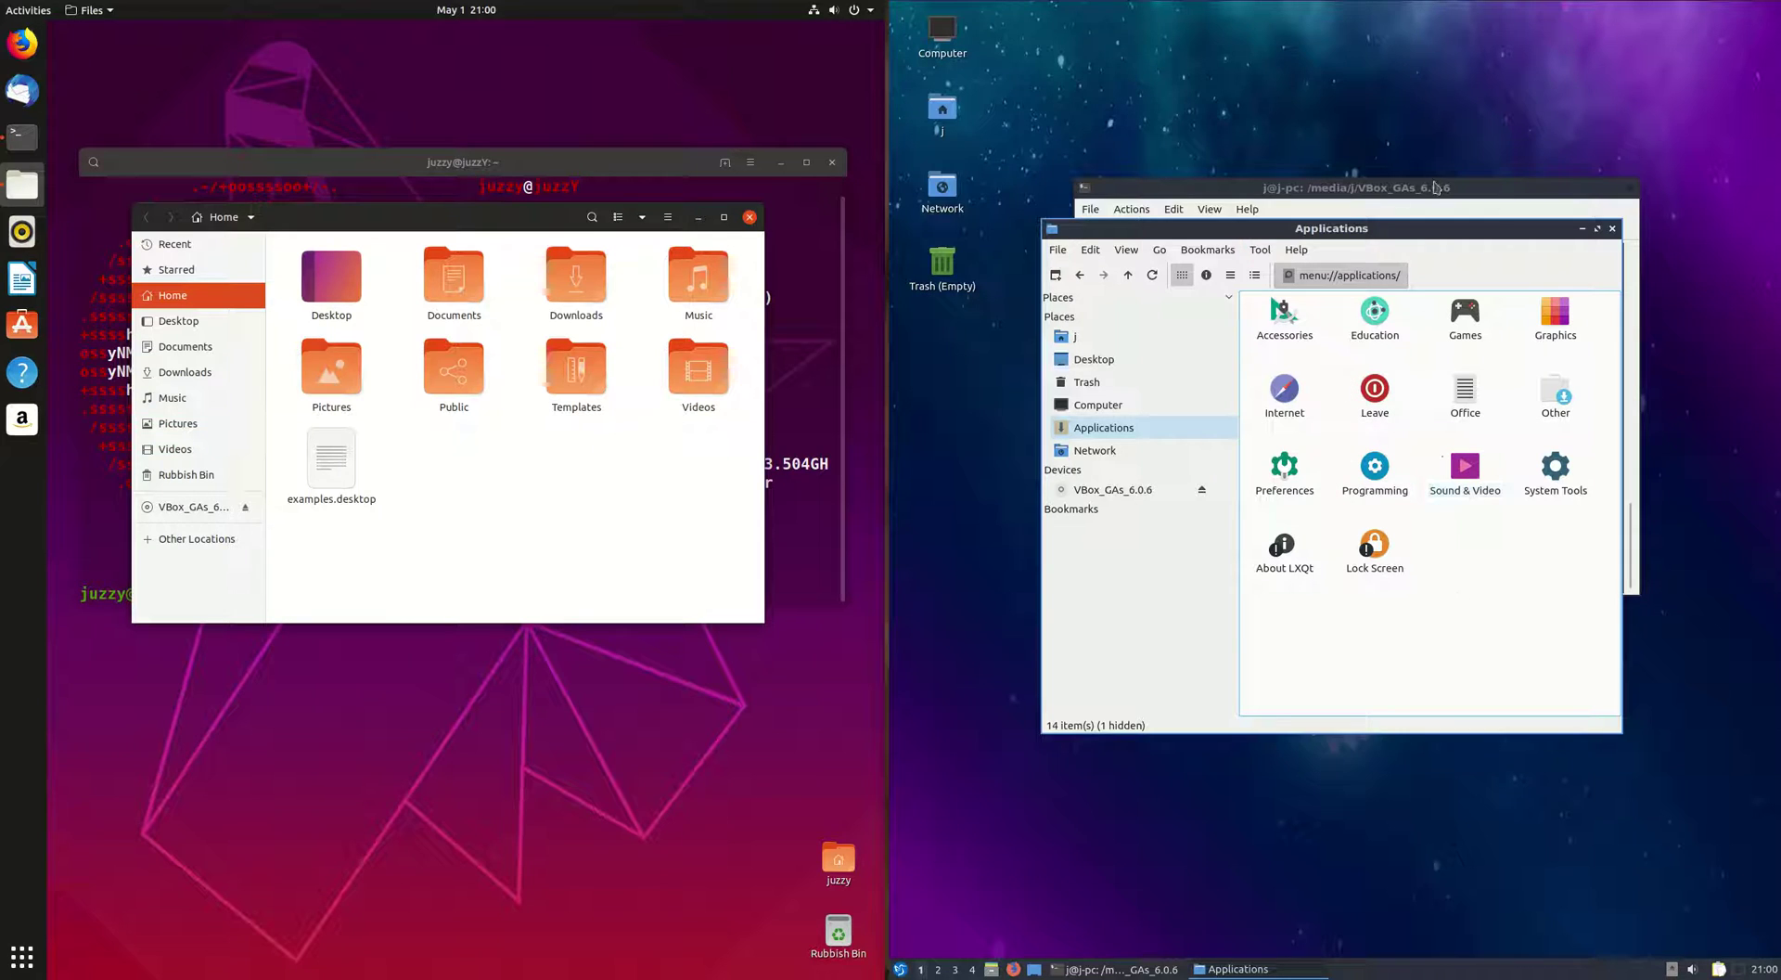
{"action": "left_click_drag", "start_coordinate": [1342, 236], "coordinate": [1366, 309]}
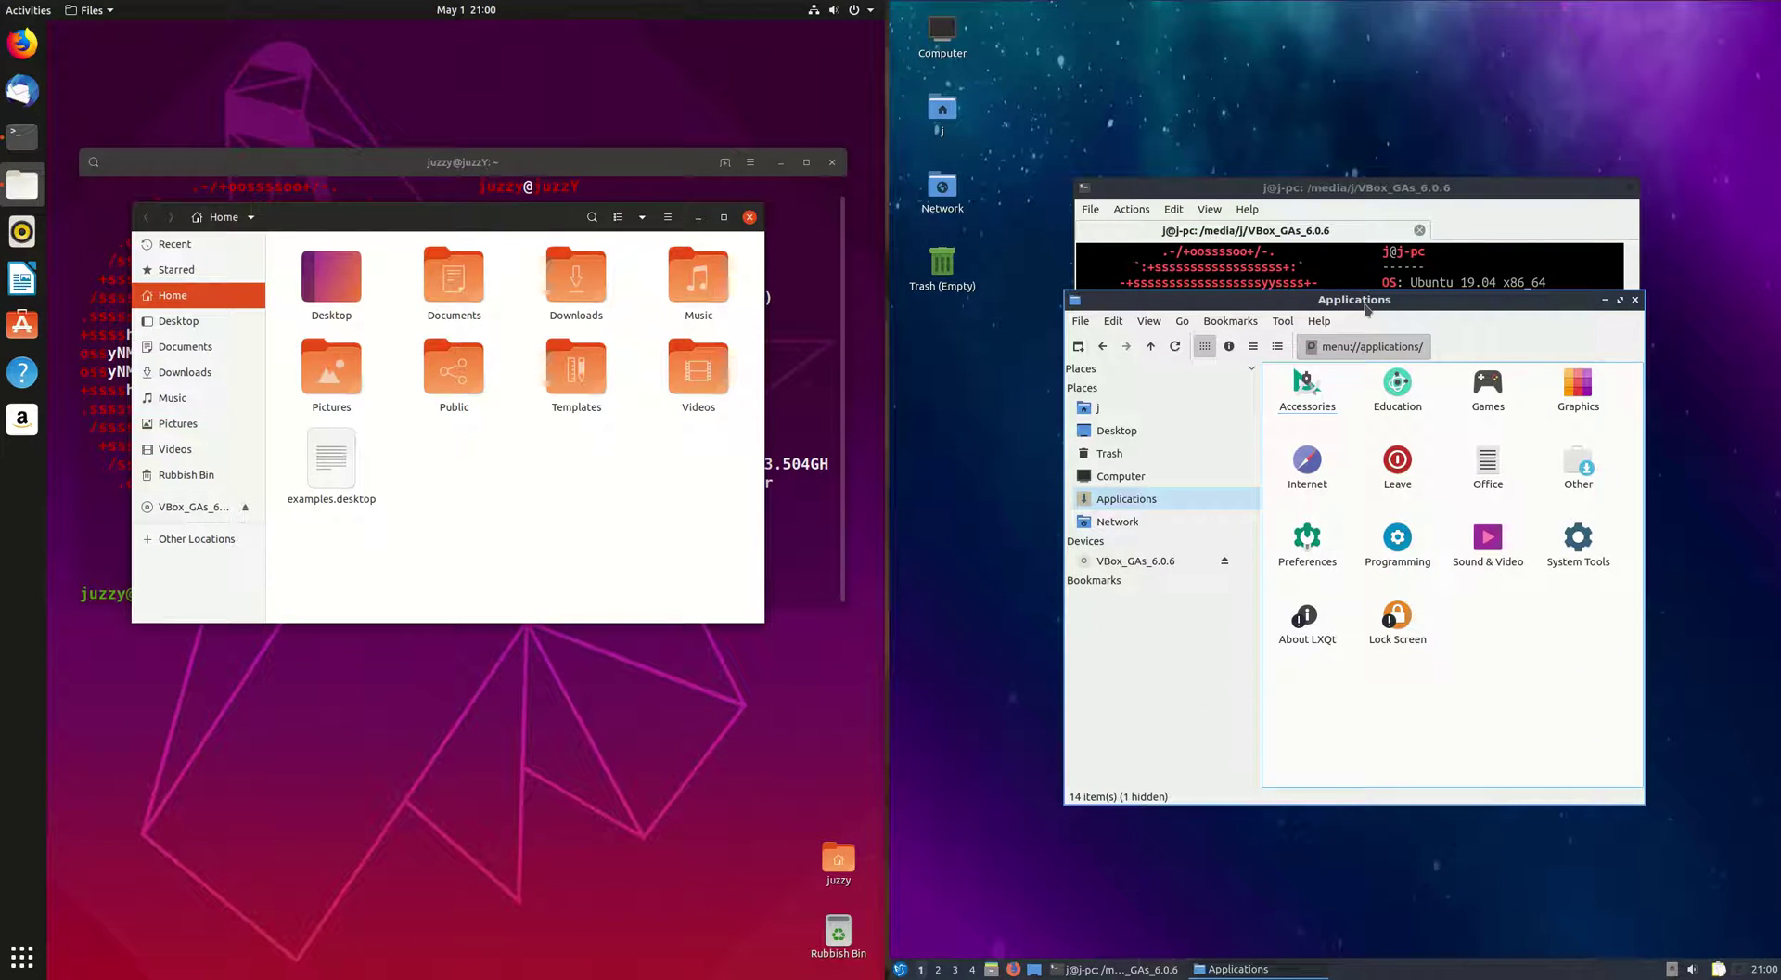
{"action": "left_click_drag", "start_coordinate": [1366, 309], "coordinate": [1347, 249]}
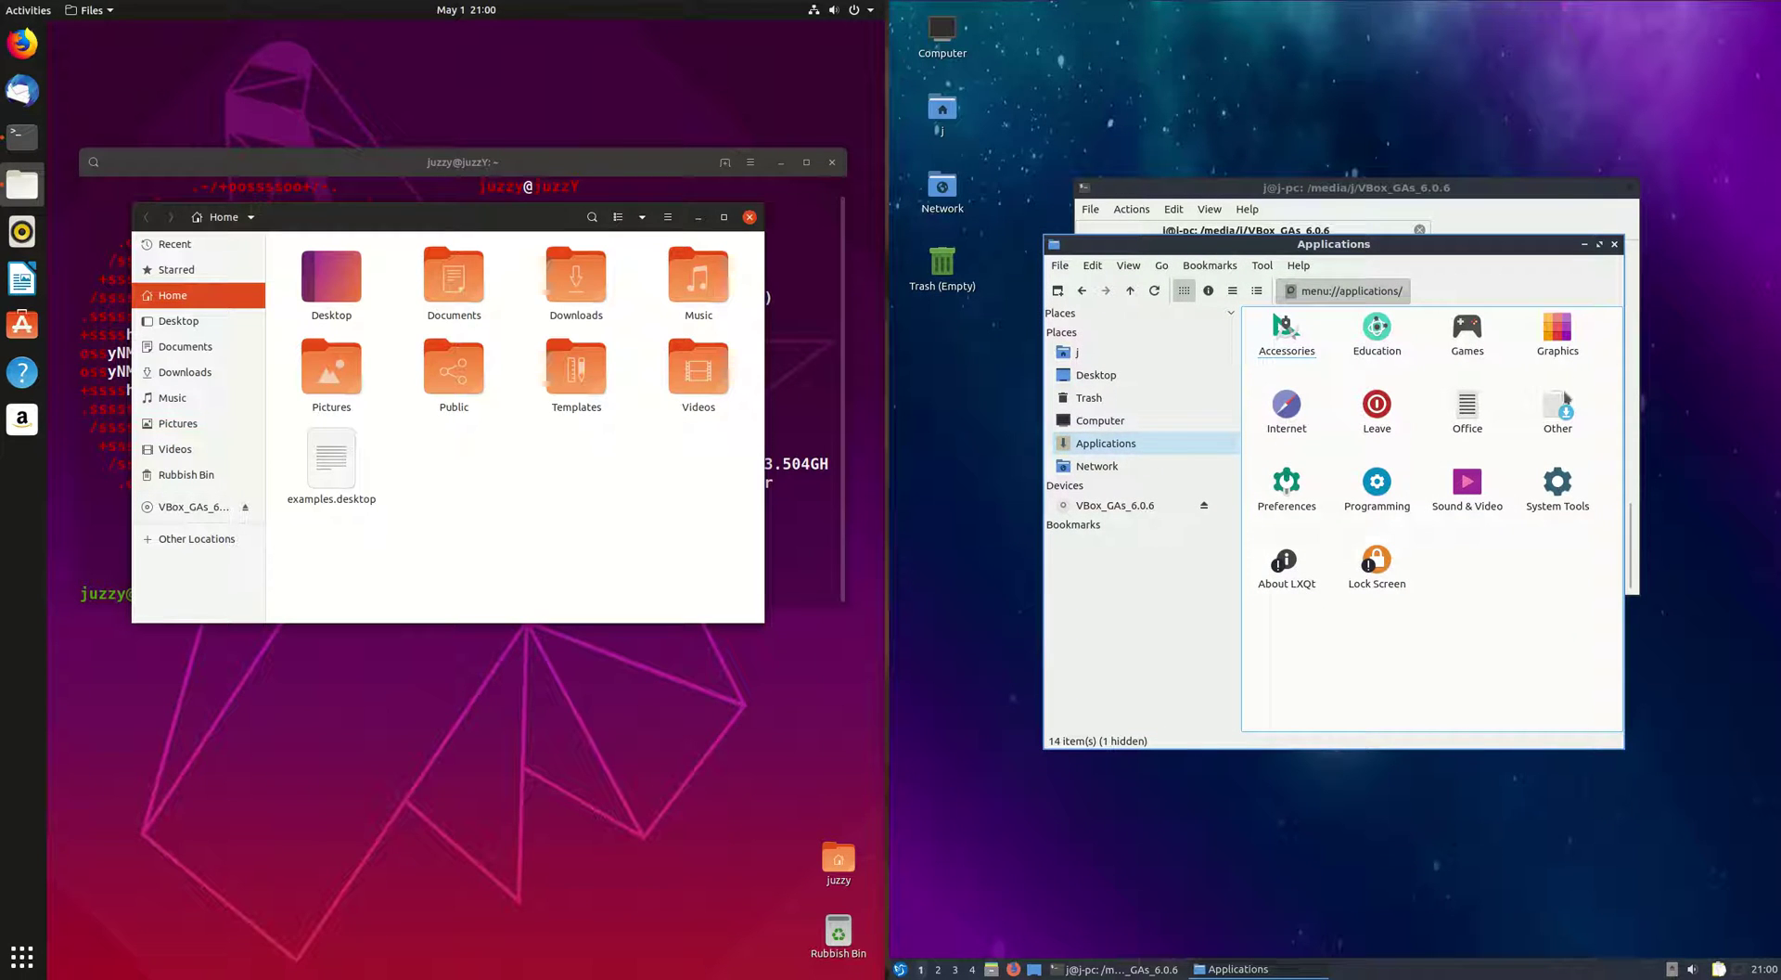
- Open the Games category and launch 2048-Qt, shifting its window slightly left
{"action": "double_click", "coordinate": [1467, 330]}
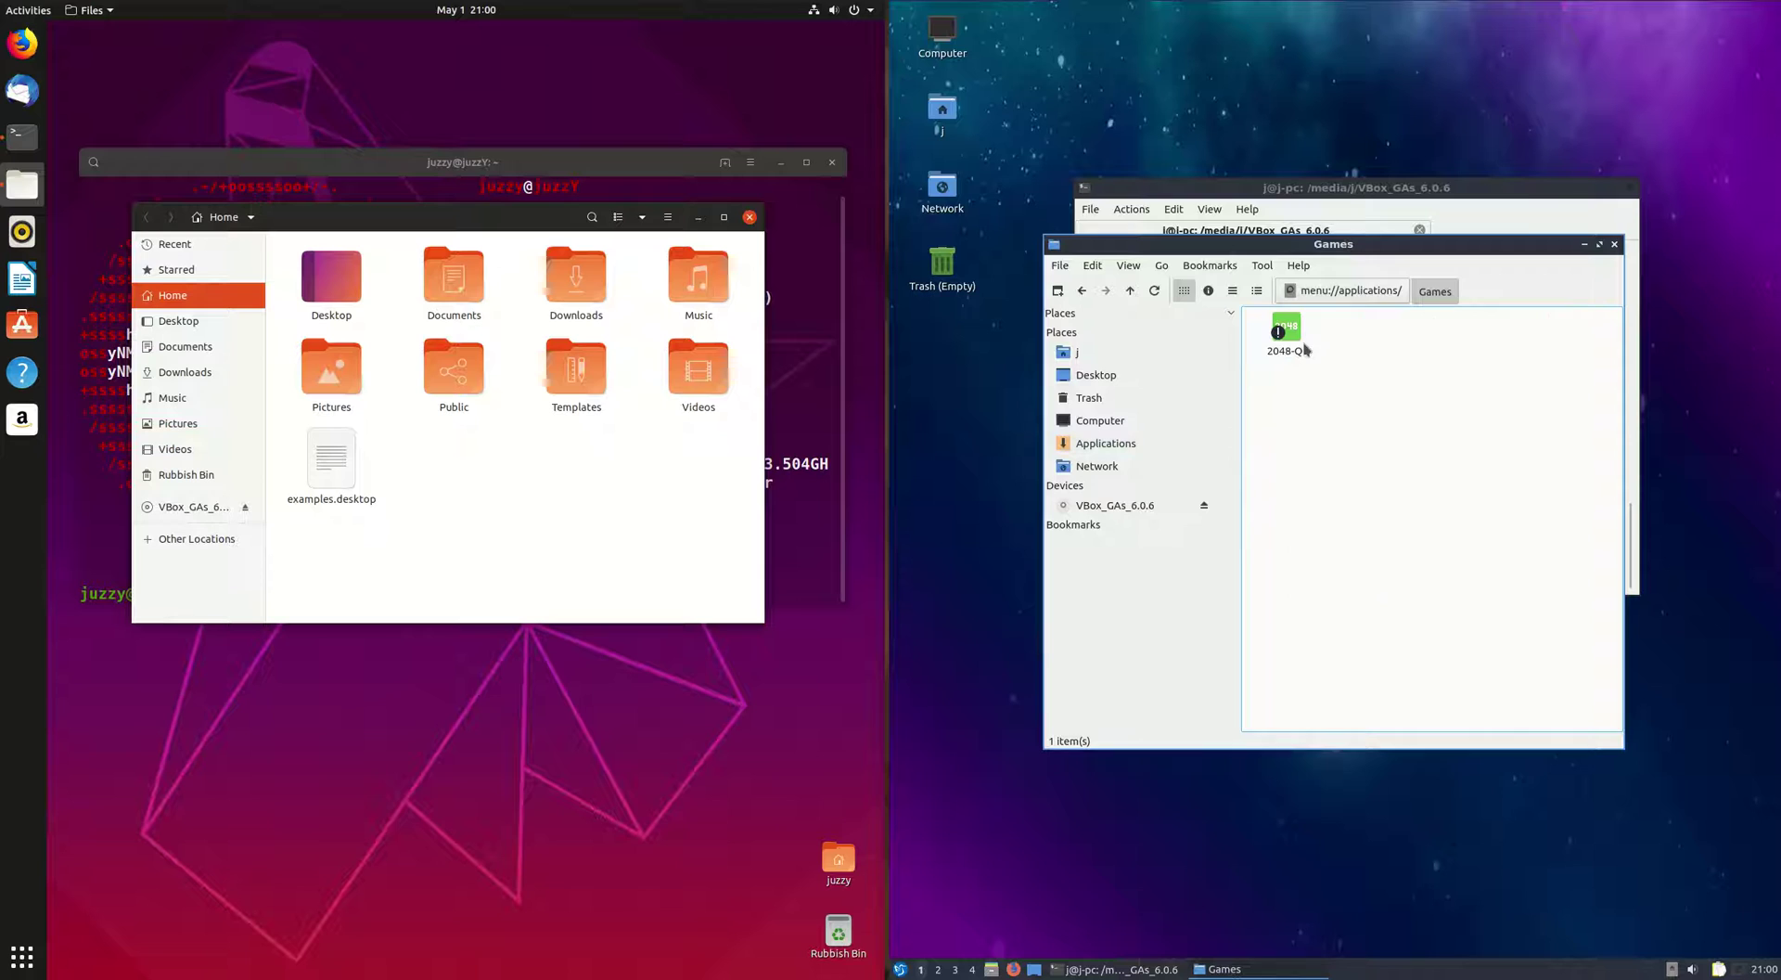
{"action": "double_click", "coordinate": [1304, 348]}
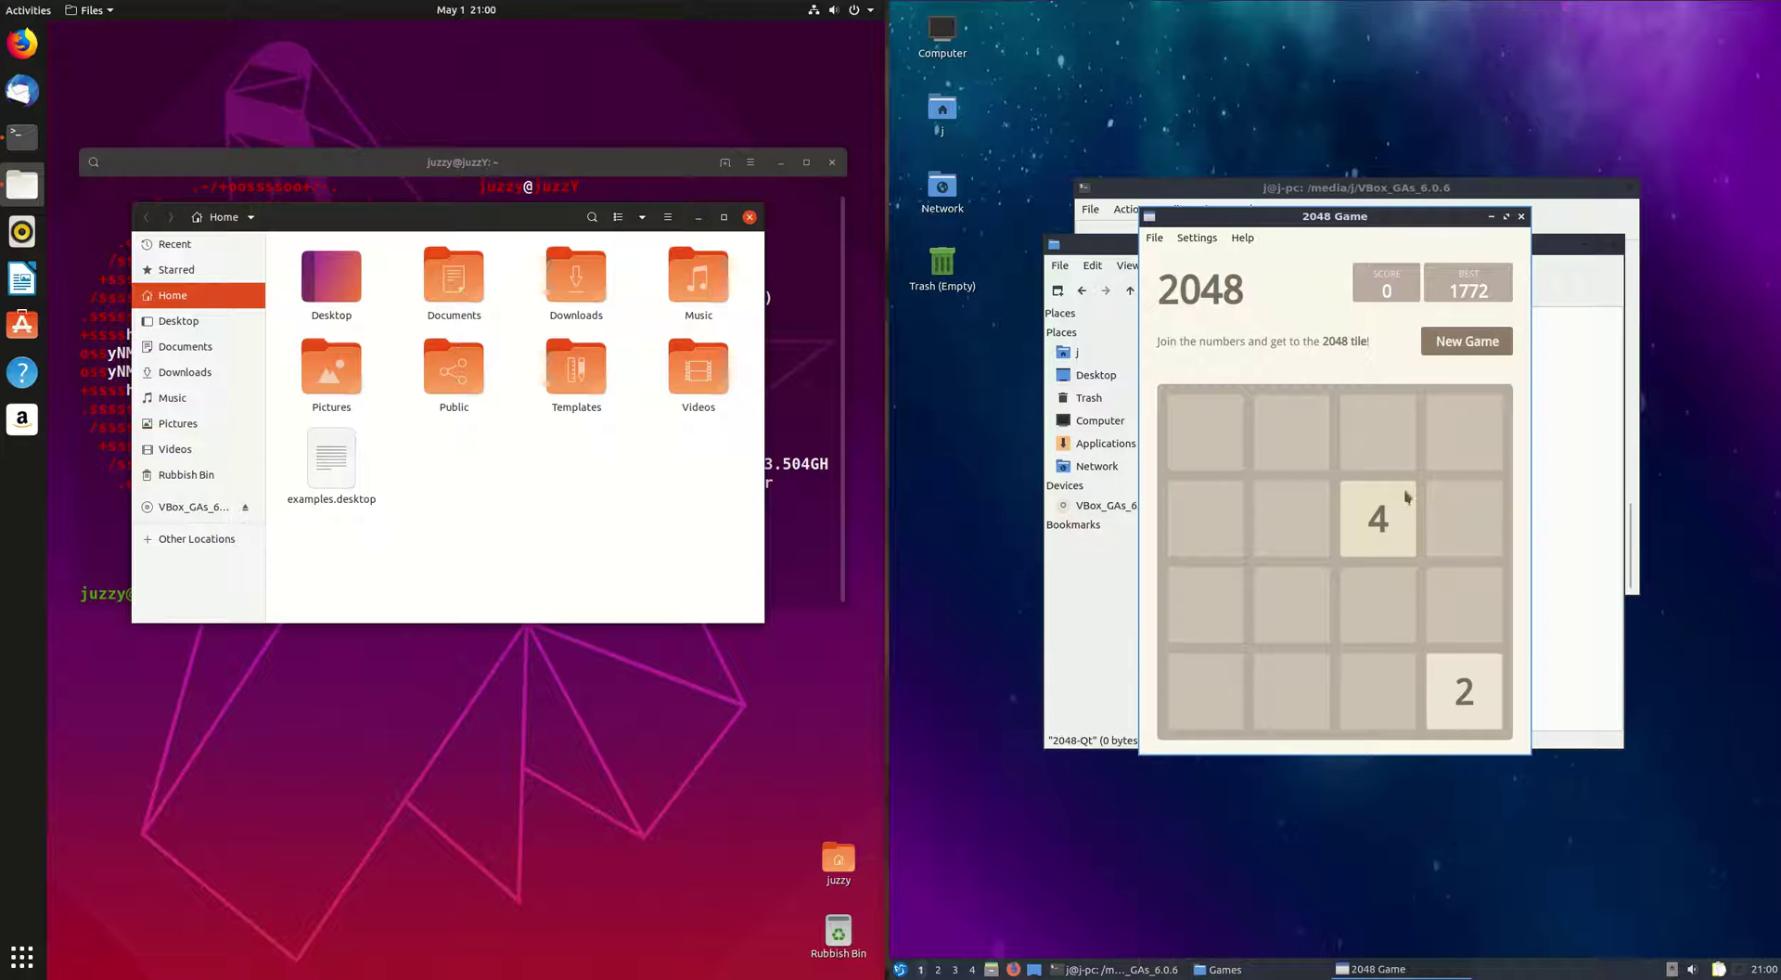
{"action": "left_click_drag", "start_coordinate": [1341, 218], "coordinate": [1310, 232]}
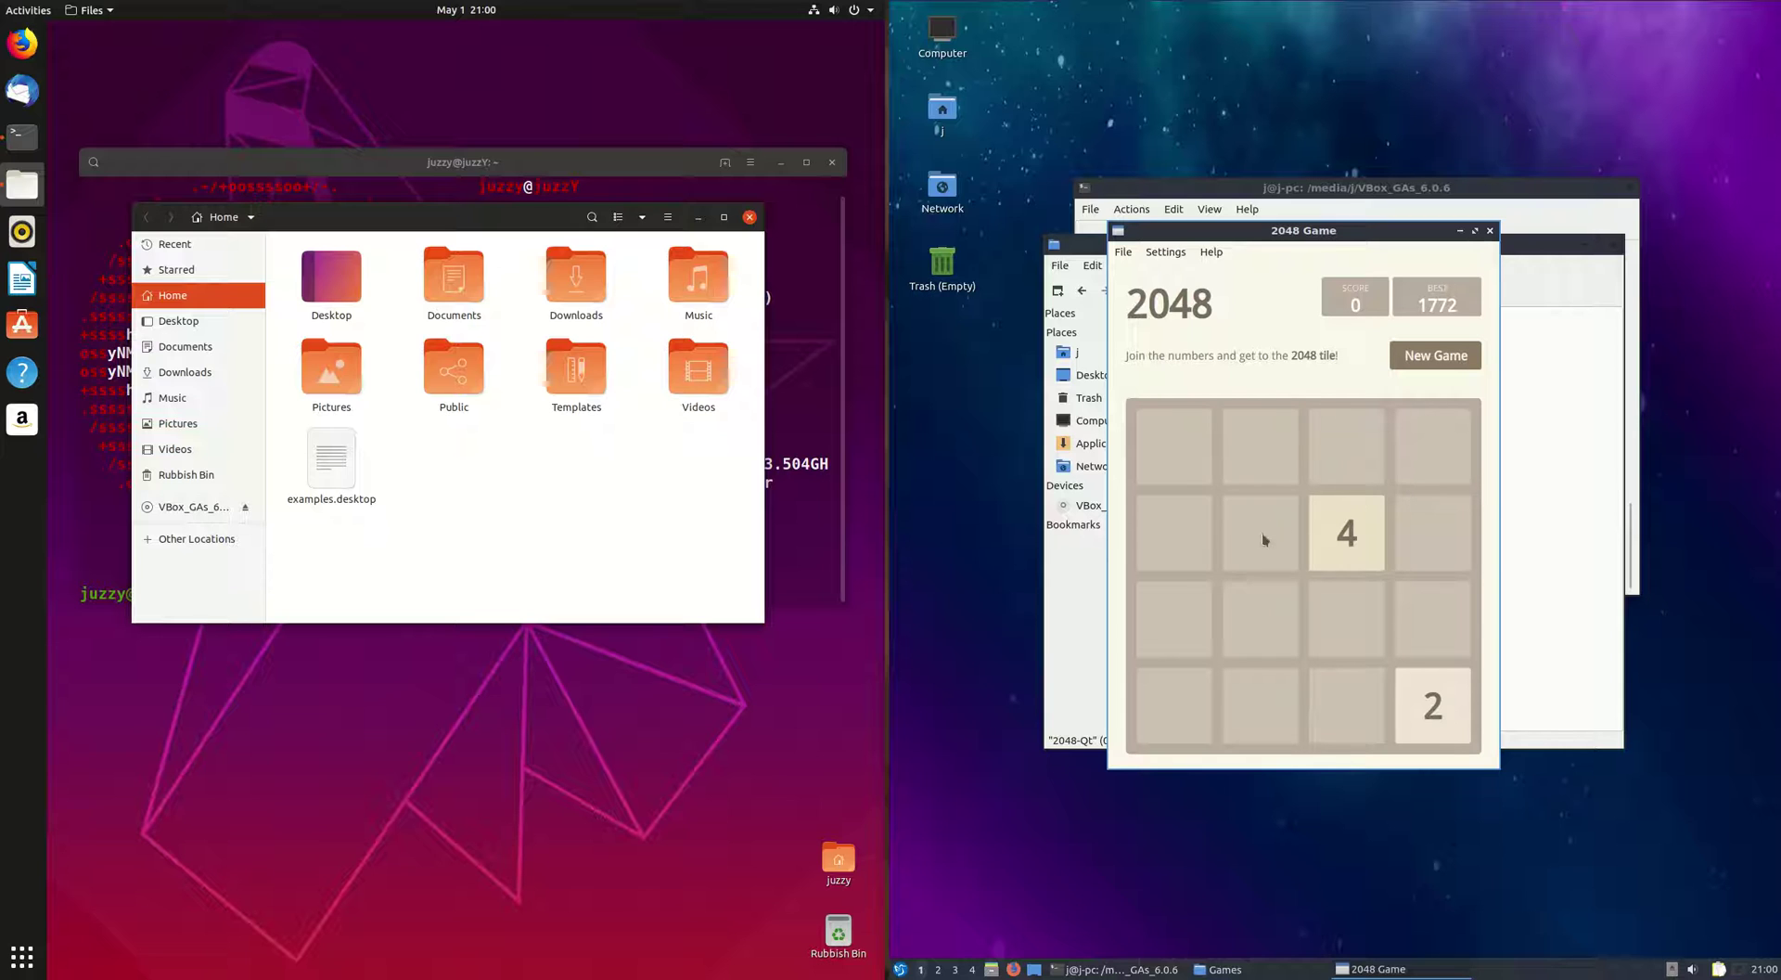
- Play 2048 with the arrow keys until scoring 480 with 64 and 32 tiles
{"action": "key", "text": "Up"}
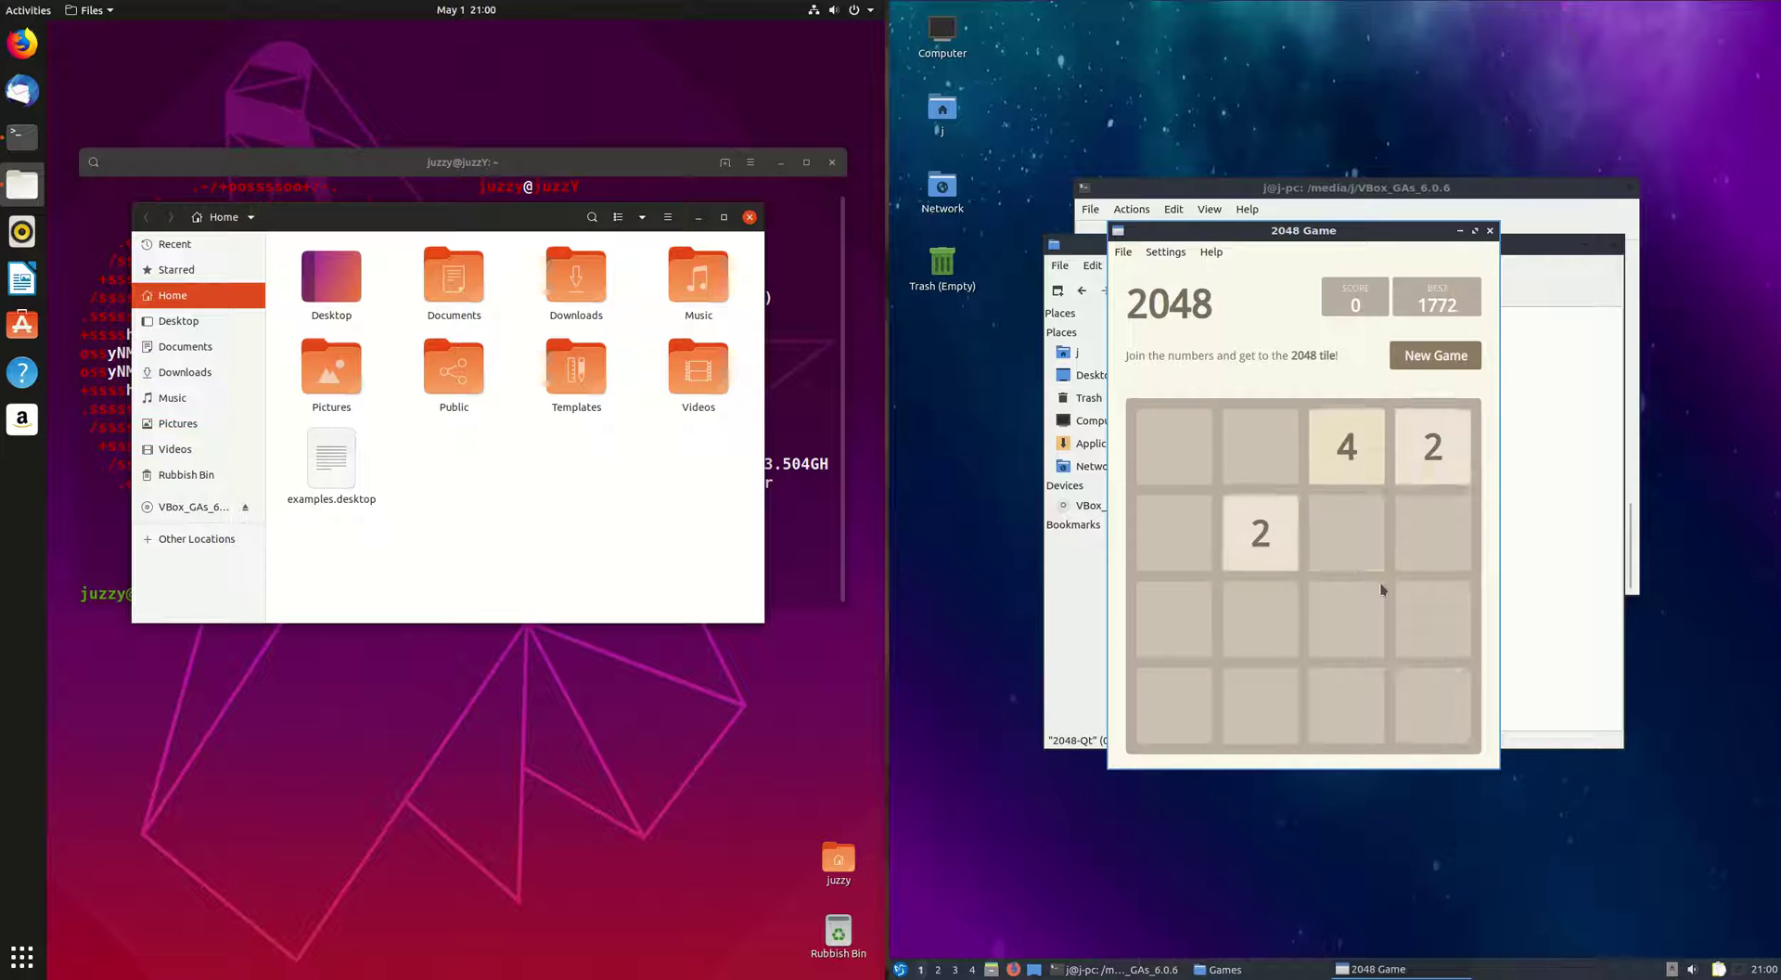
{"action": "key", "text": "Left"}
{"action": "key", "text": "Down"}
{"action": "key", "text": "Right"}
{"action": "key", "text": "Left"}
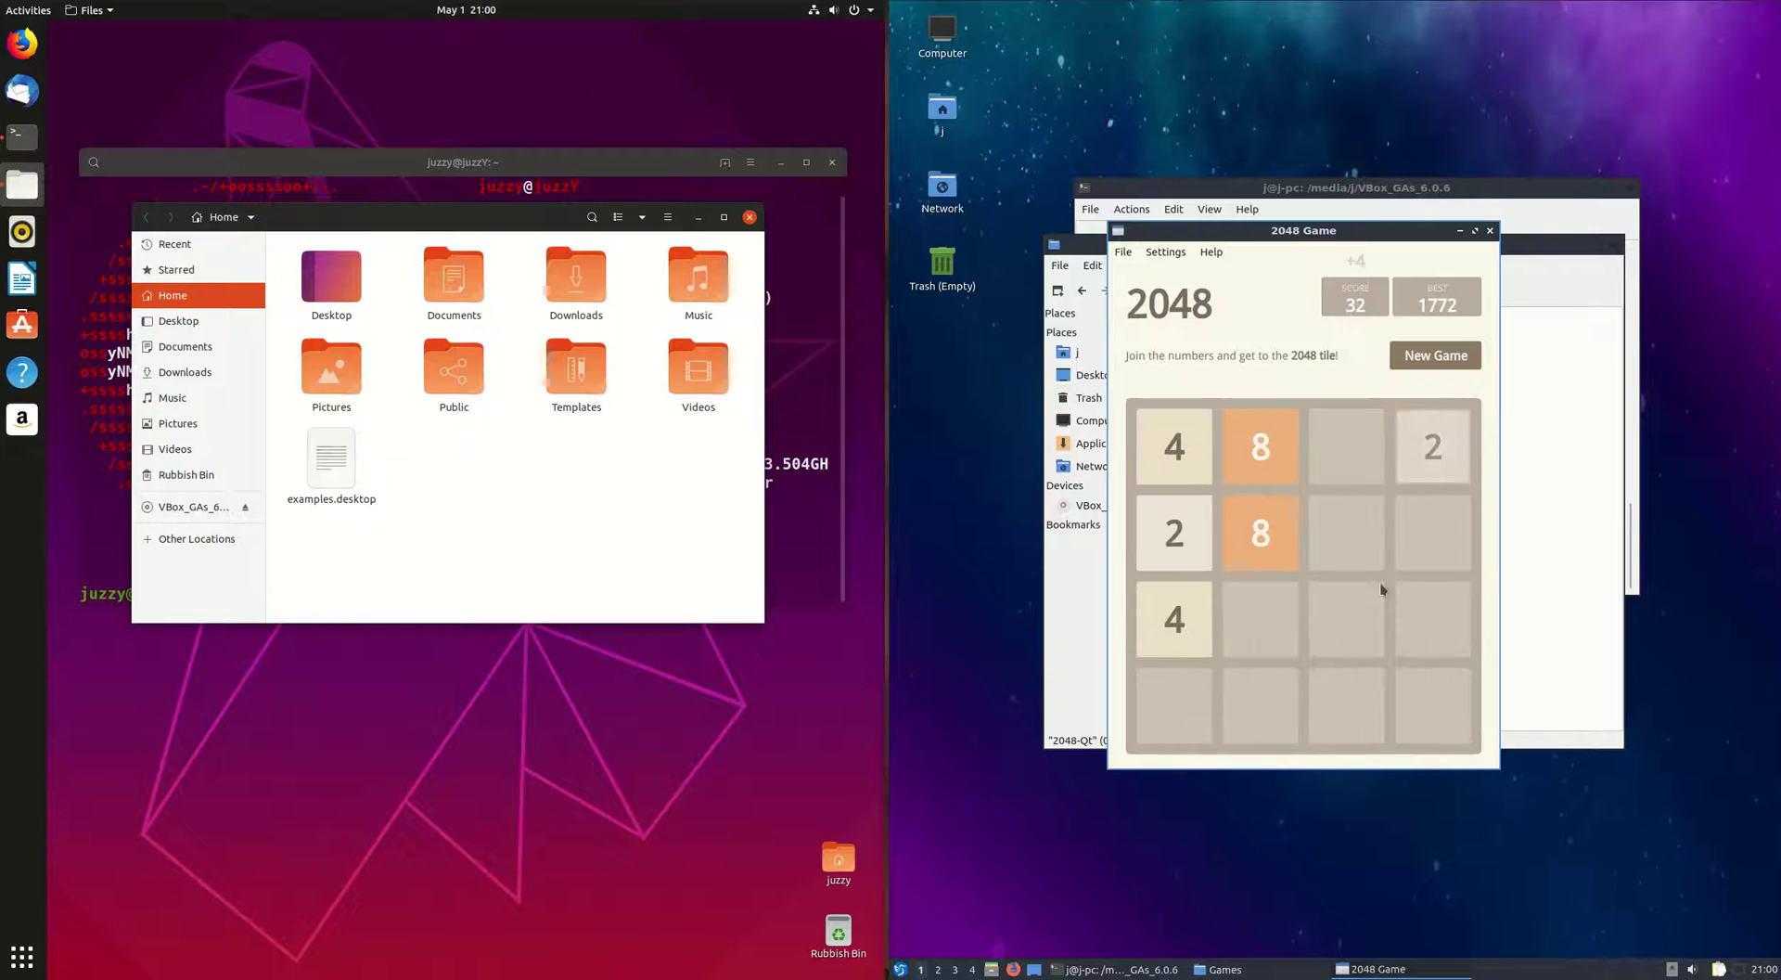
{"action": "key", "text": "Down"}
{"action": "key", "text": "Right"}
{"action": "key", "text": "Up"}
{"action": "key", "text": "Left"}
{"action": "key", "text": "Down"}
{"action": "key", "text": "Left"}
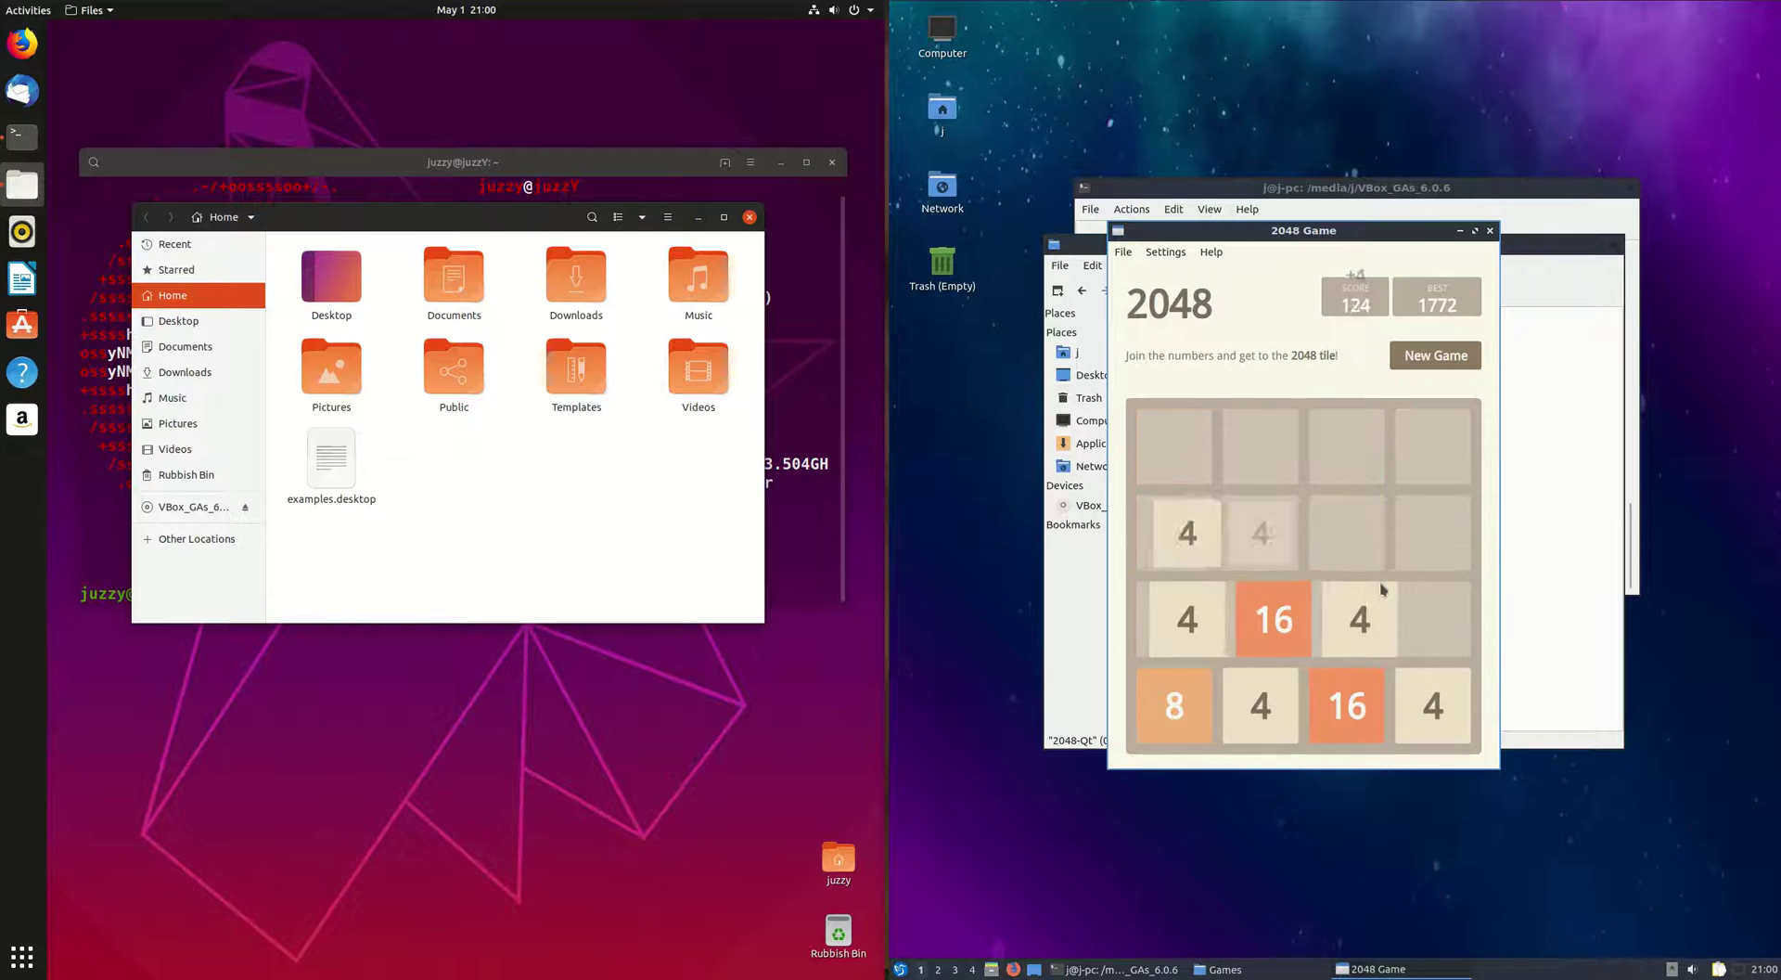
{"action": "key", "text": "Down"}
{"action": "key", "text": "Right"}
{"action": "key", "text": "Up"}
{"action": "key", "text": "Left"}
{"action": "key", "text": "Down"}
{"action": "key", "text": "Left"}
{"action": "key", "text": "Down"}
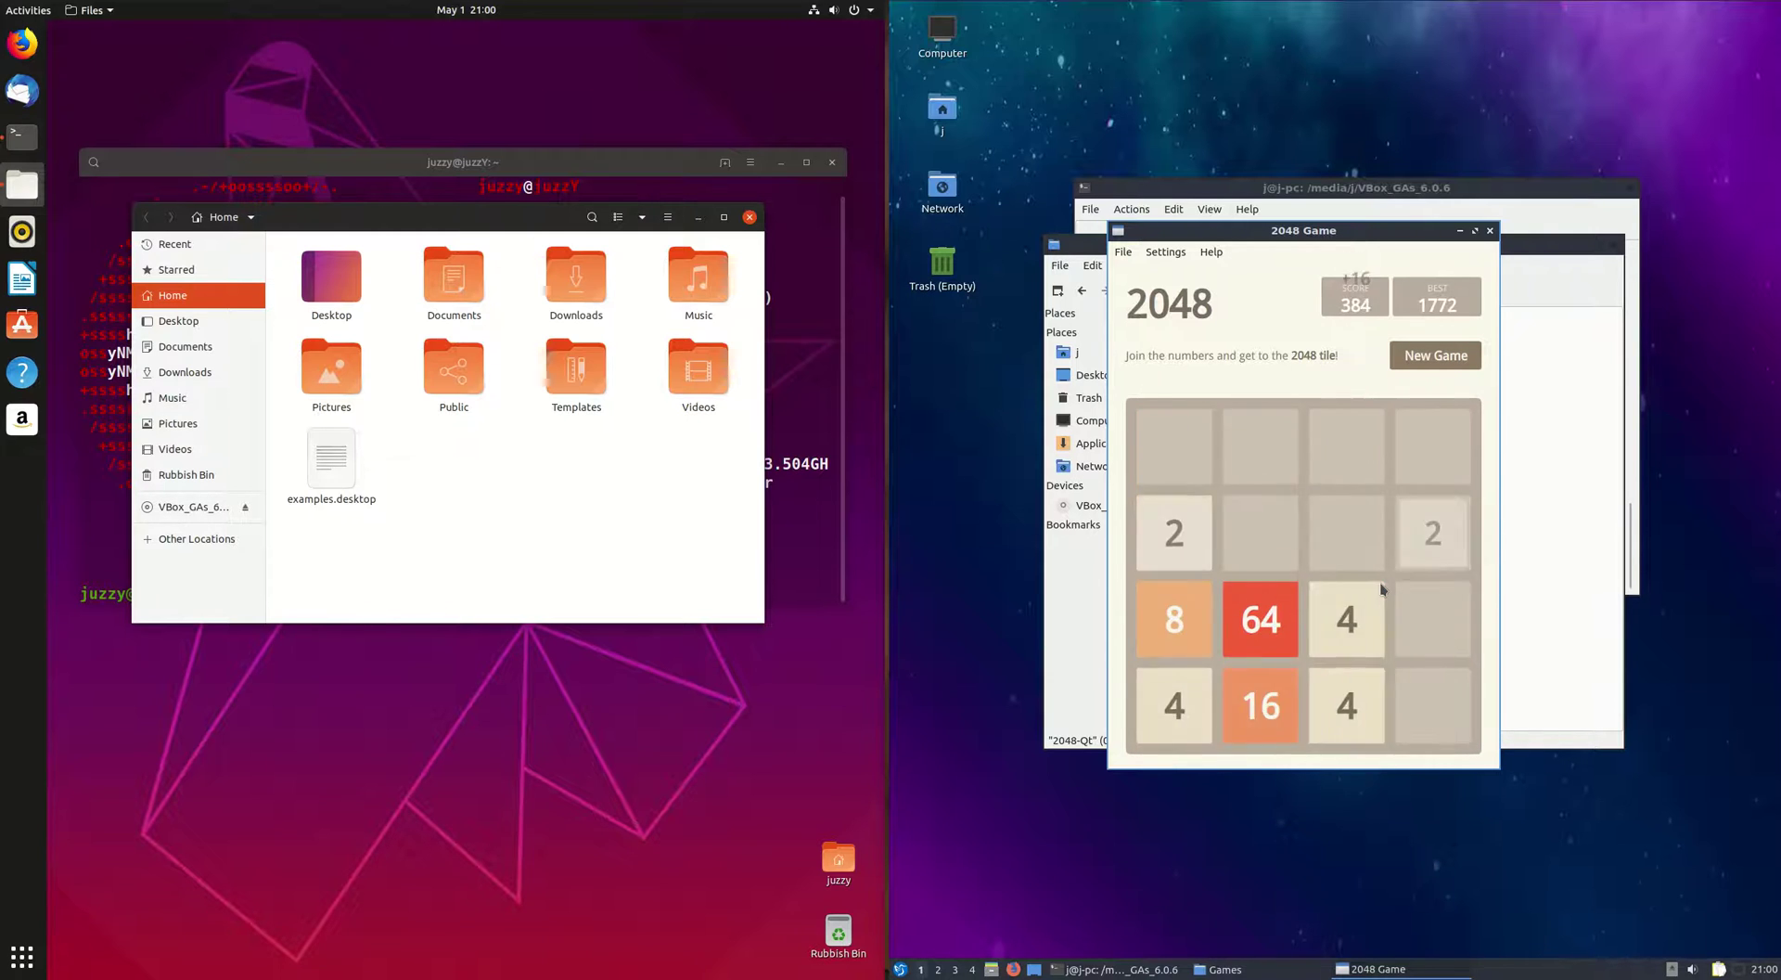
{"action": "key", "text": "Up"}
{"action": "key", "text": "Left"}
{"action": "key", "text": "Right"}
{"action": "key", "text": "Up"}
{"action": "key", "text": "Left"}
{"action": "key", "text": "Down"}
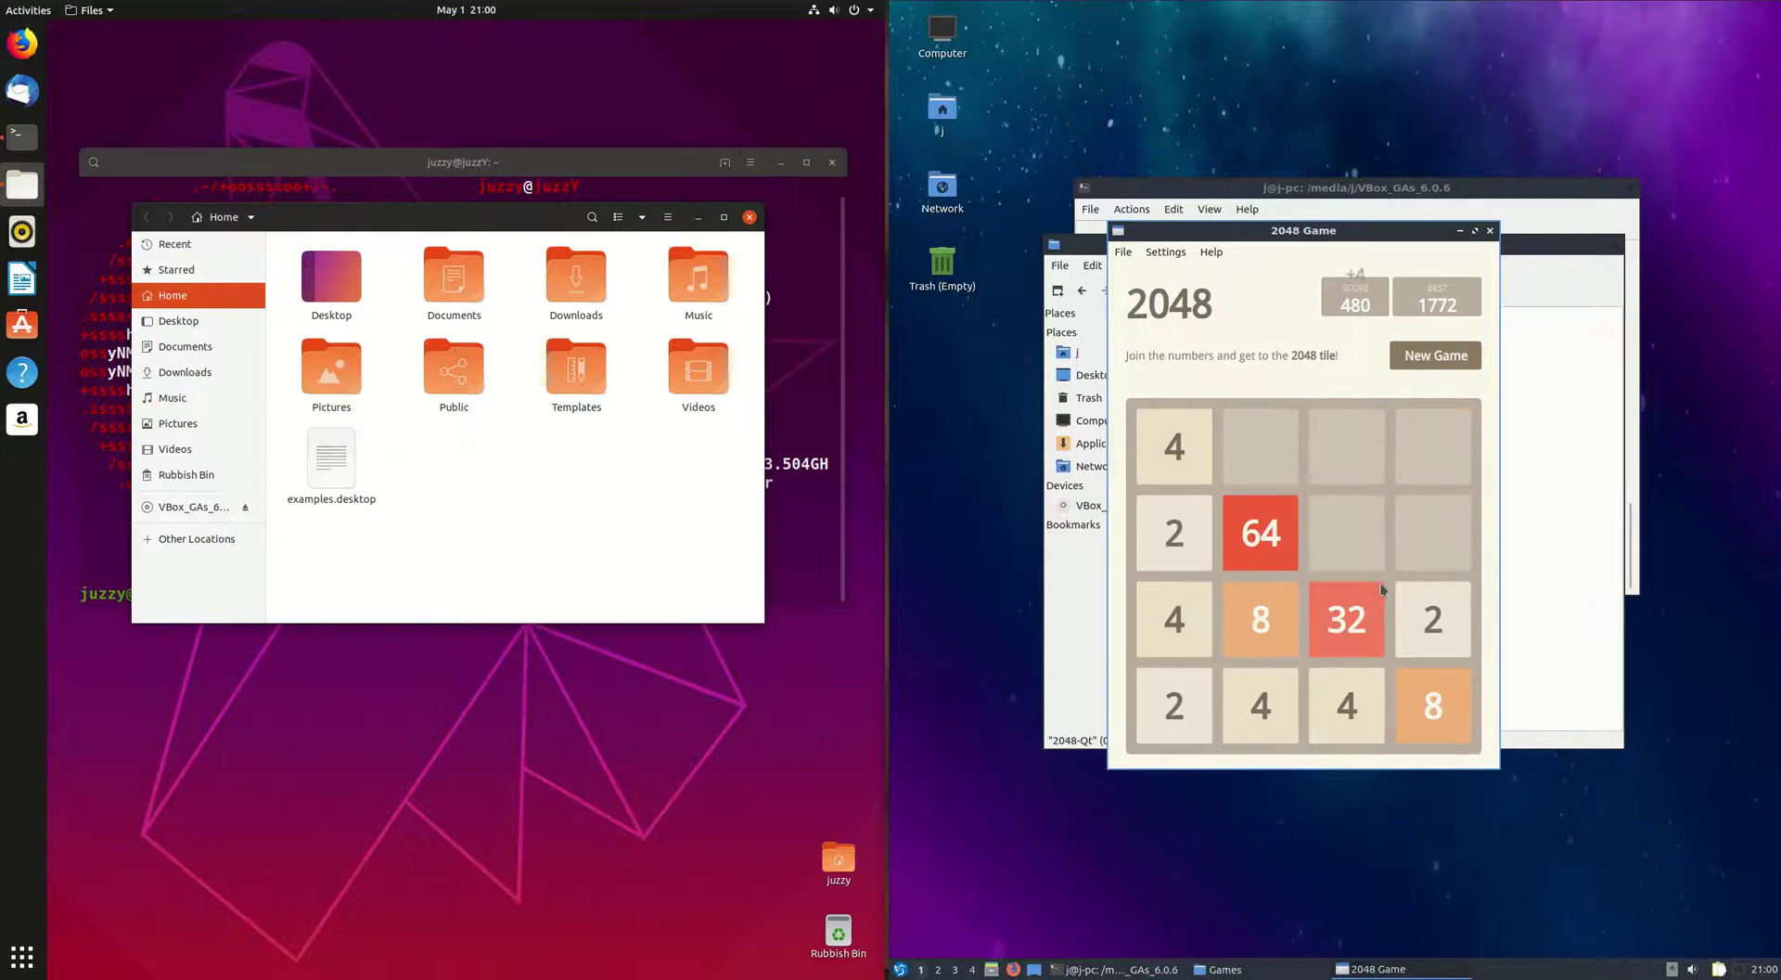
{"action": "key", "text": "Up"}
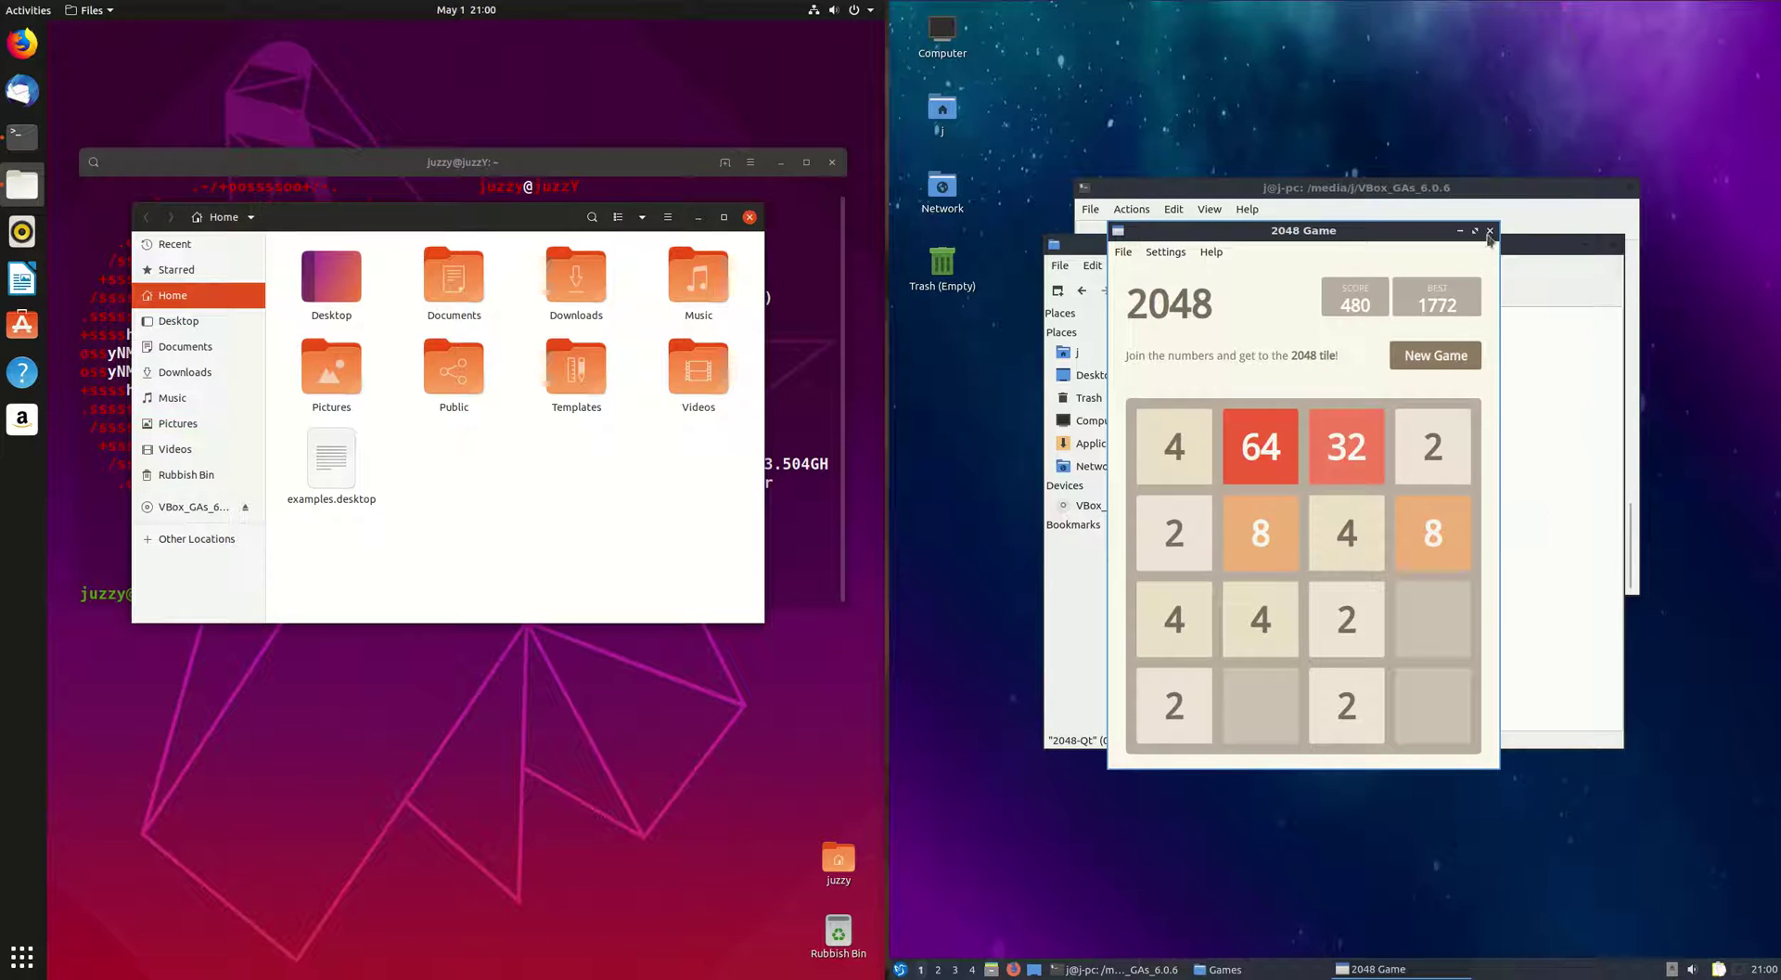
- Close 2048-Qt and hide the Games and Nautilus windows to reveal both terminals
{"action": "left_click", "coordinate": [1489, 230]}
{"action": "left_click_drag", "start_coordinate": [1424, 246], "coordinate": [1411, 304]}
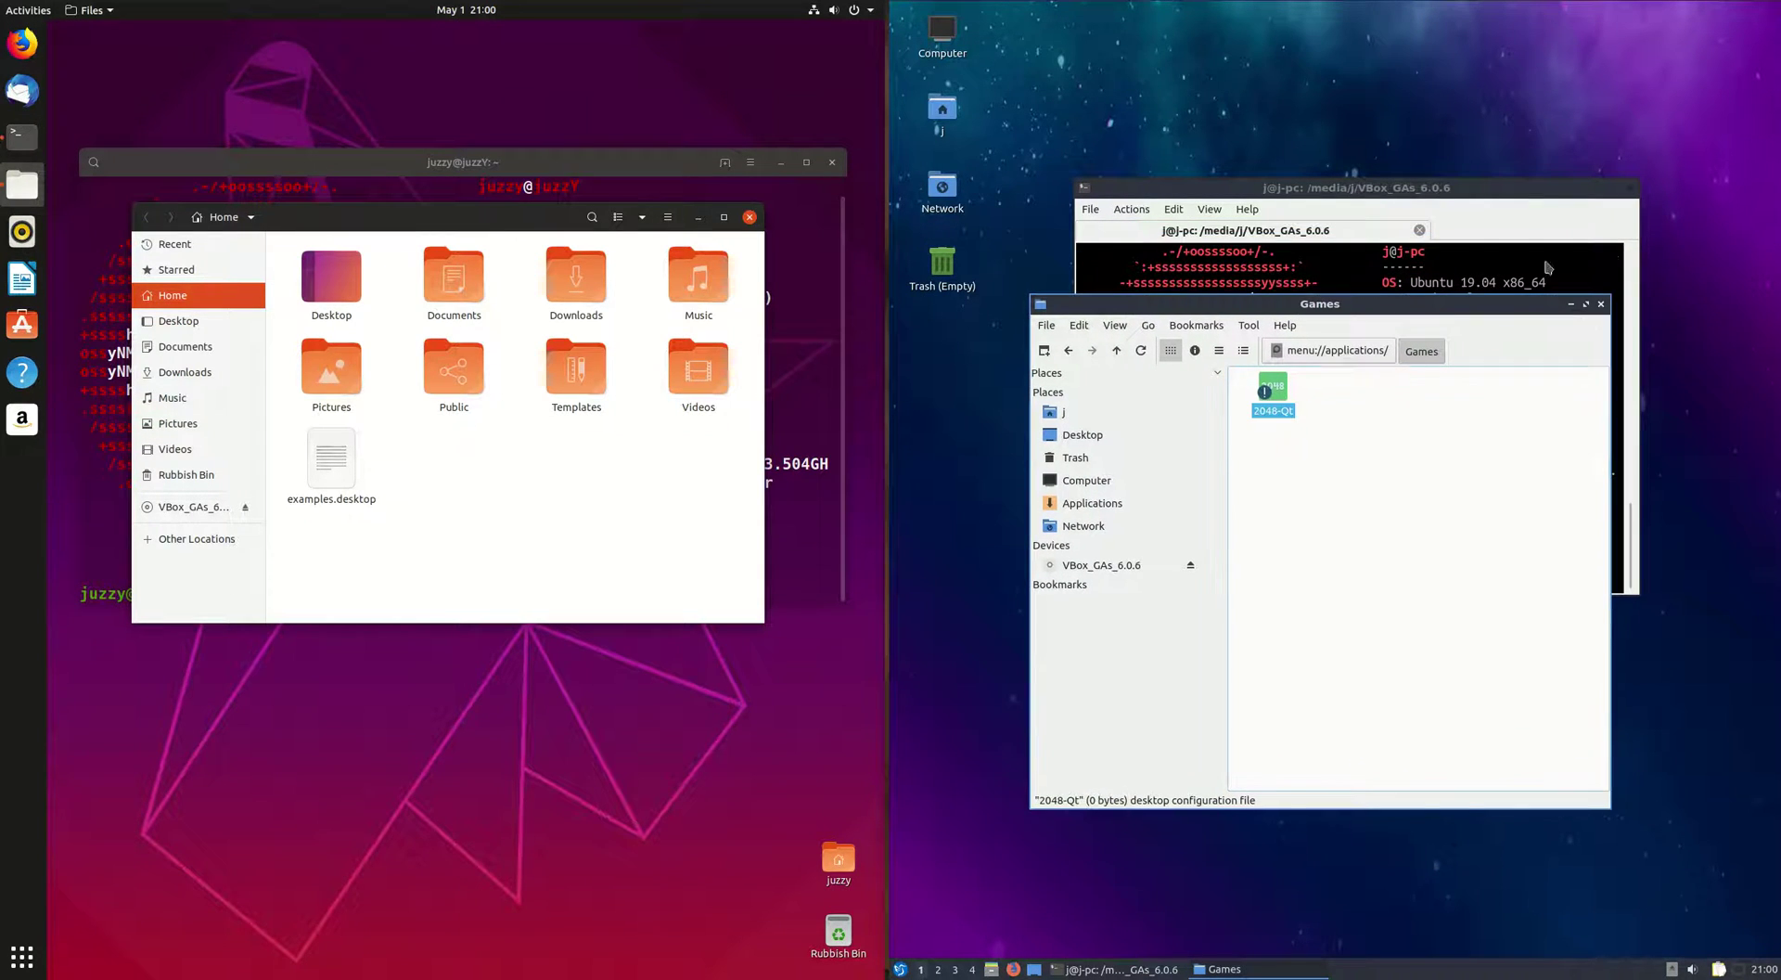
{"action": "left_click", "coordinate": [1571, 303]}
{"action": "left_click", "coordinate": [700, 222]}
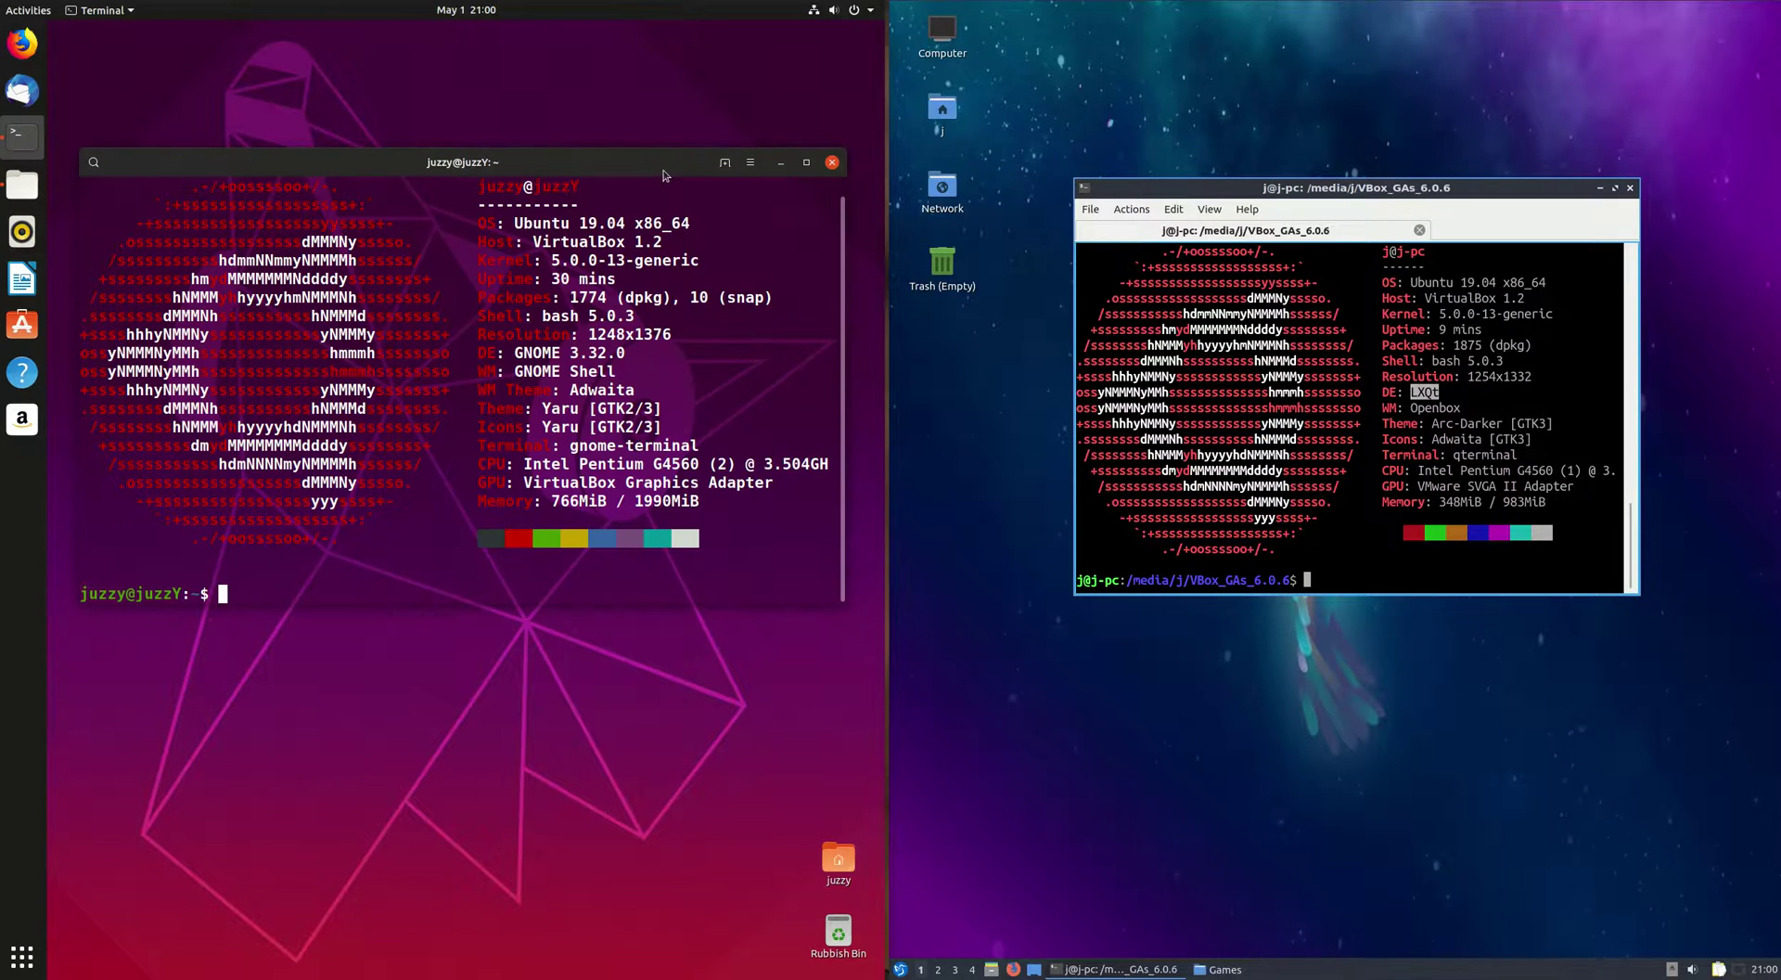
{"action": "left_click_drag", "start_coordinate": [665, 172], "coordinate": [659, 217]}
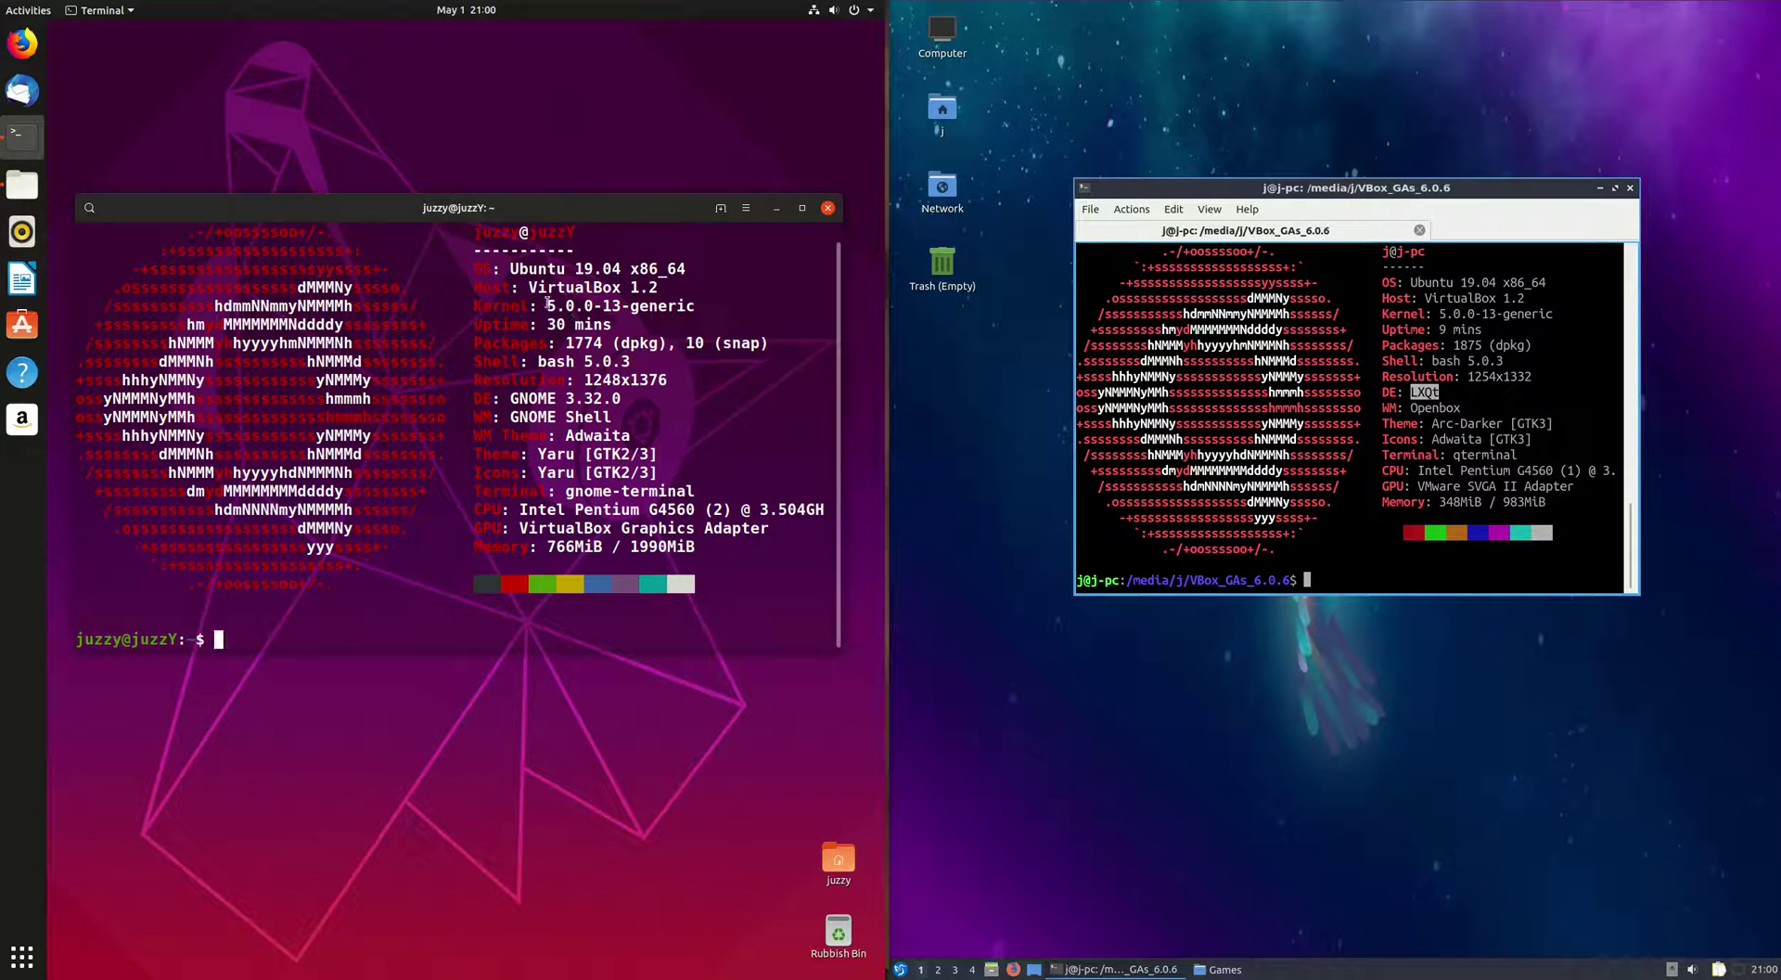
- Highlight the 5.0.0-13-generic kernel version in Ubuntu's neofetch output, then deselect it
{"action": "left_click_drag", "start_coordinate": [538, 306], "coordinate": [704, 306]}
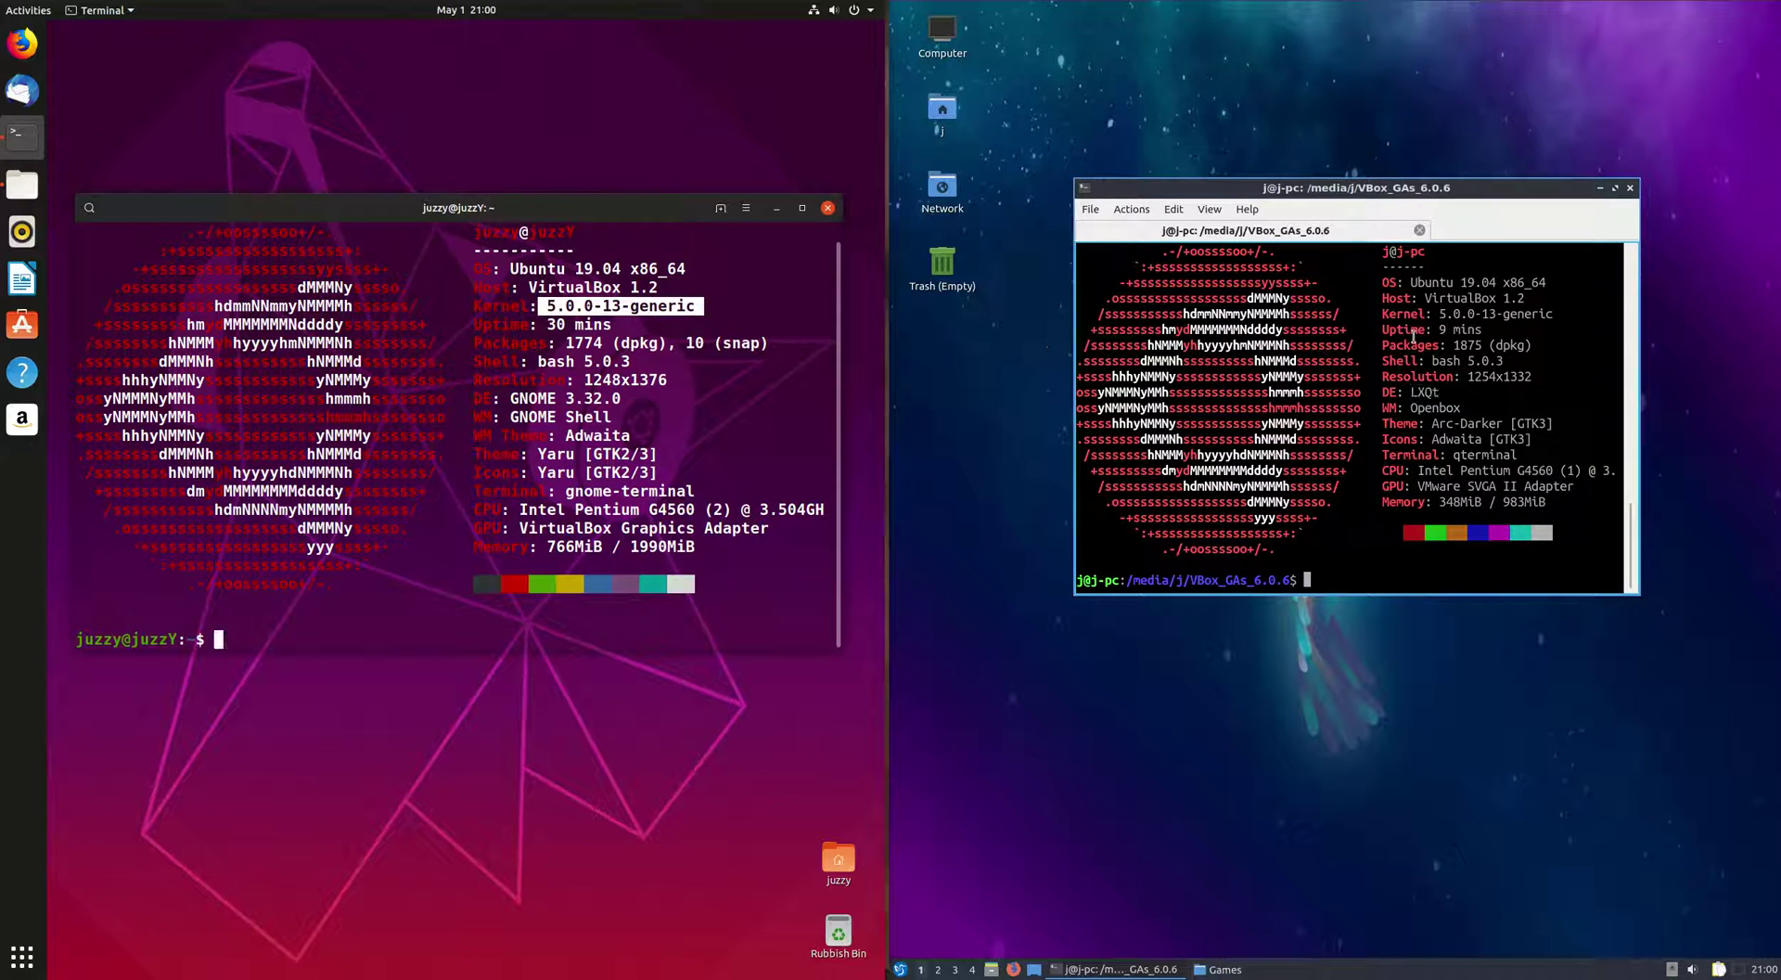
{"action": "left_click_drag", "start_coordinate": [530, 306], "coordinate": [621, 305]}
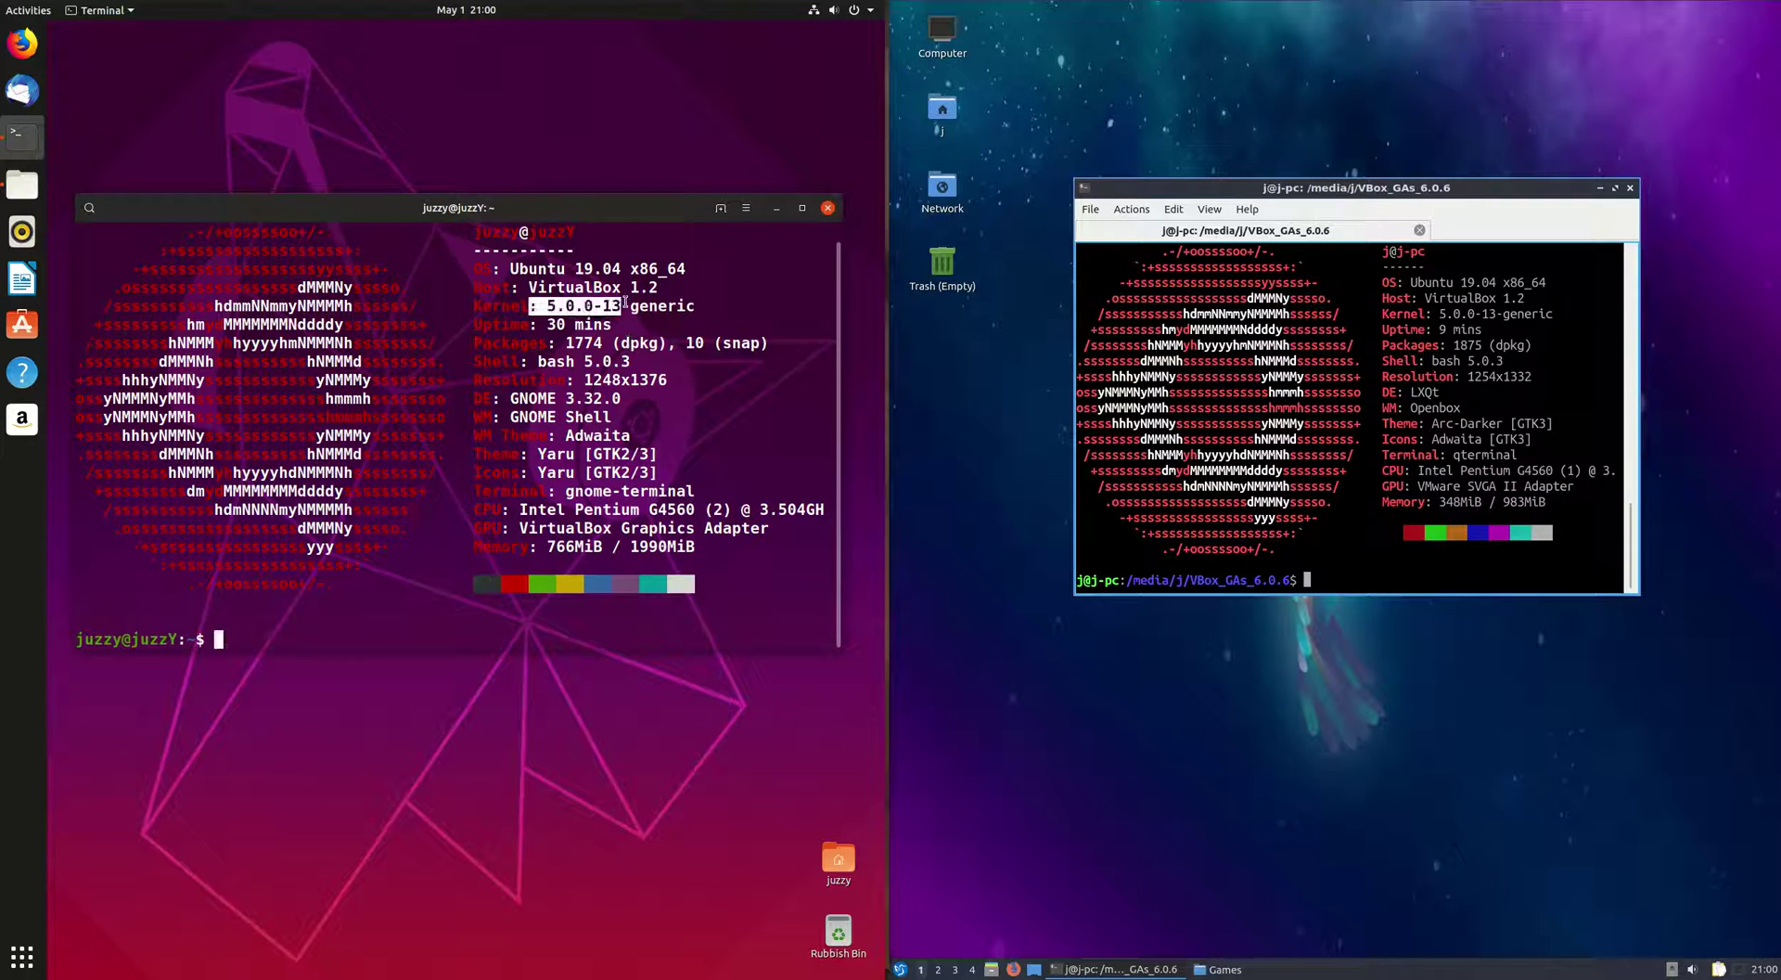
{"action": "left_click", "coordinate": [603, 324]}
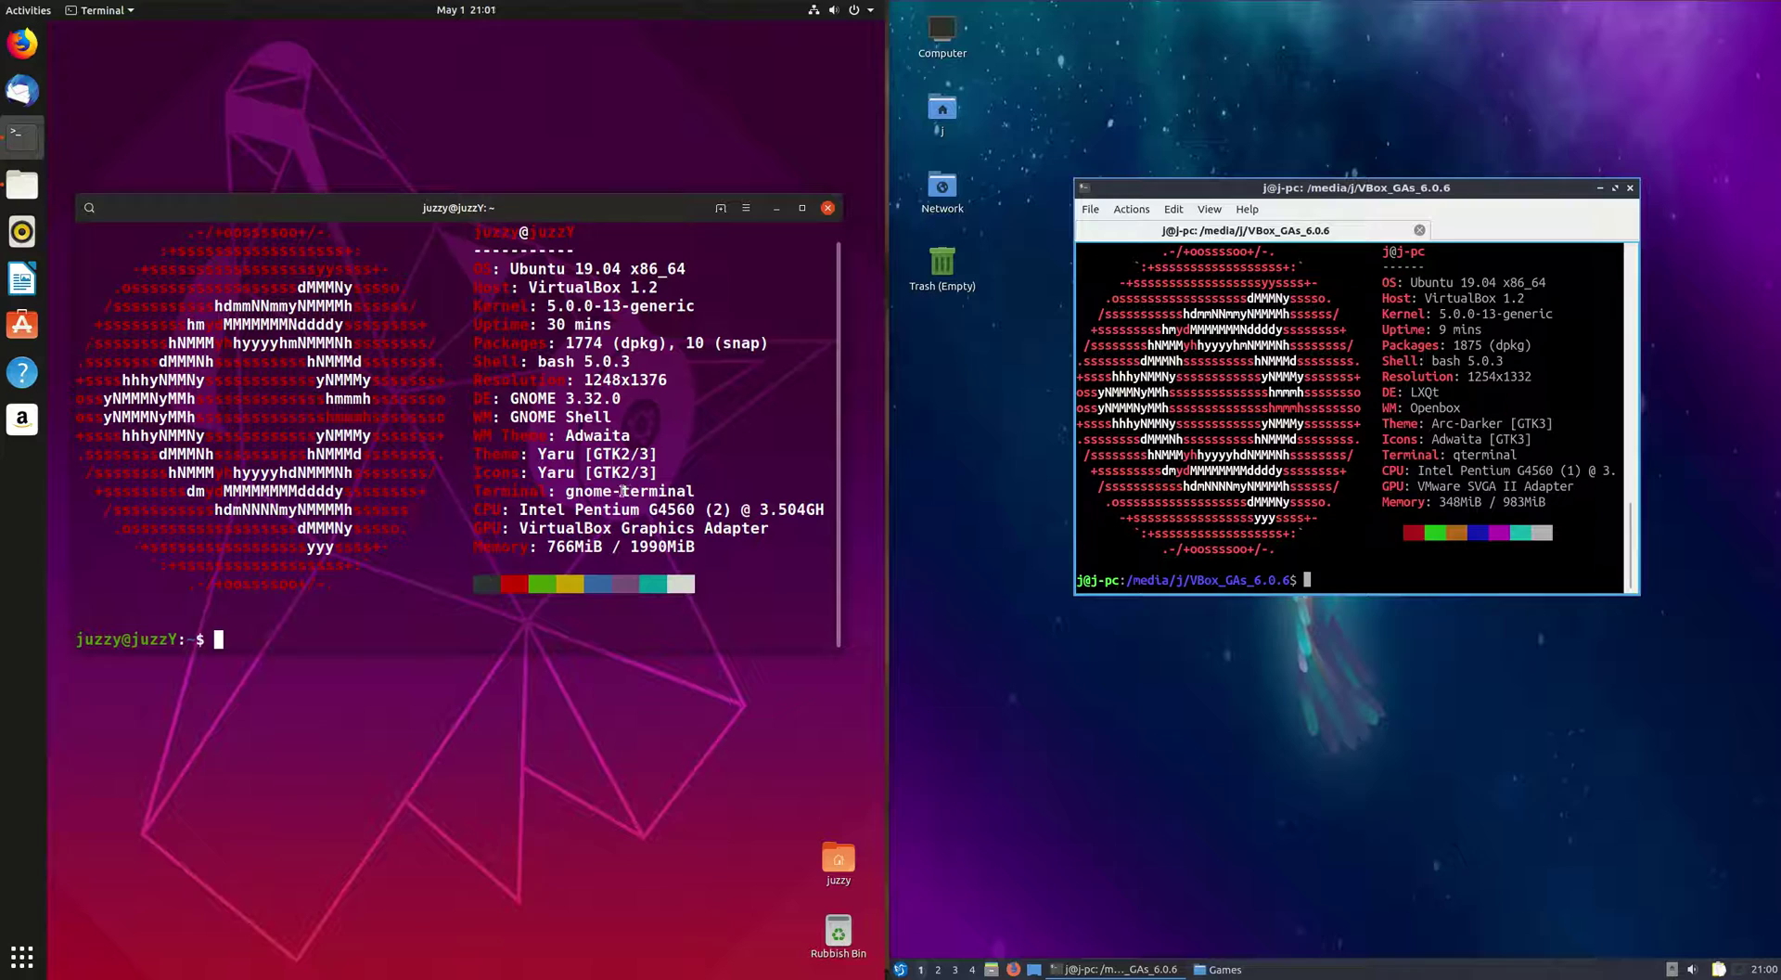
- Run htop in both the Ubuntu and Lubuntu terminals
{"action": "type", "text": "htop"}
{"action": "key", "text": "Return"}
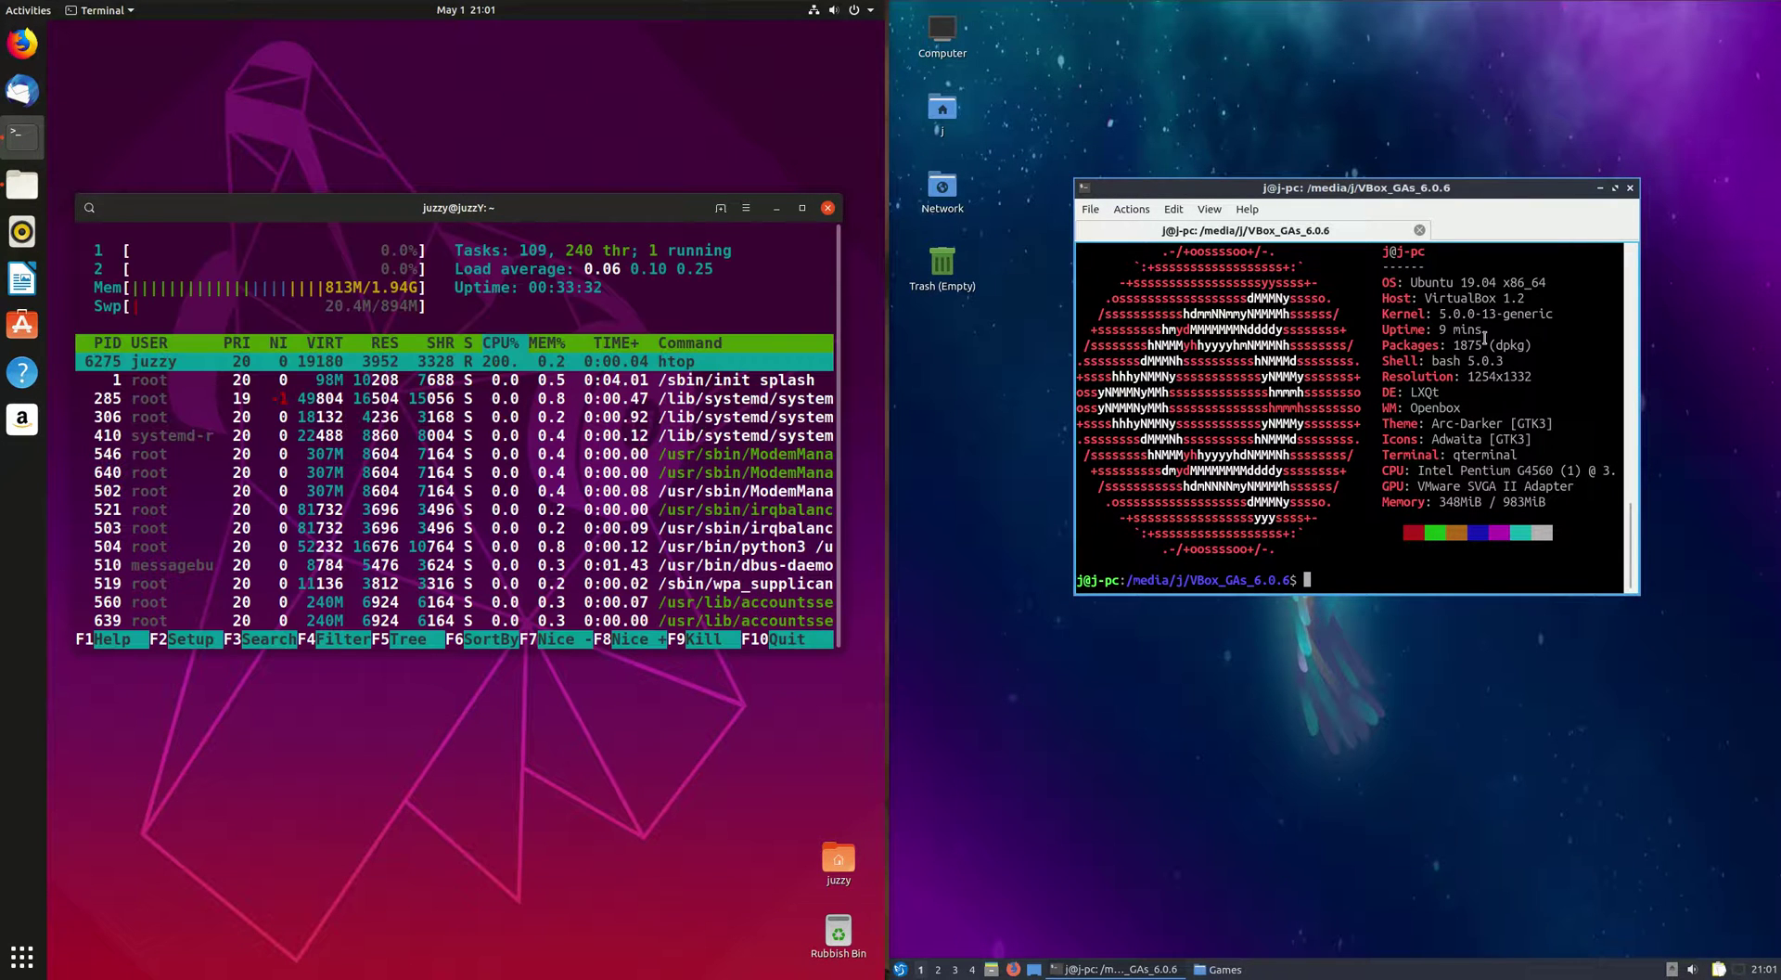
{"action": "type", "text": "htop"}
{"action": "key", "text": "Return"}
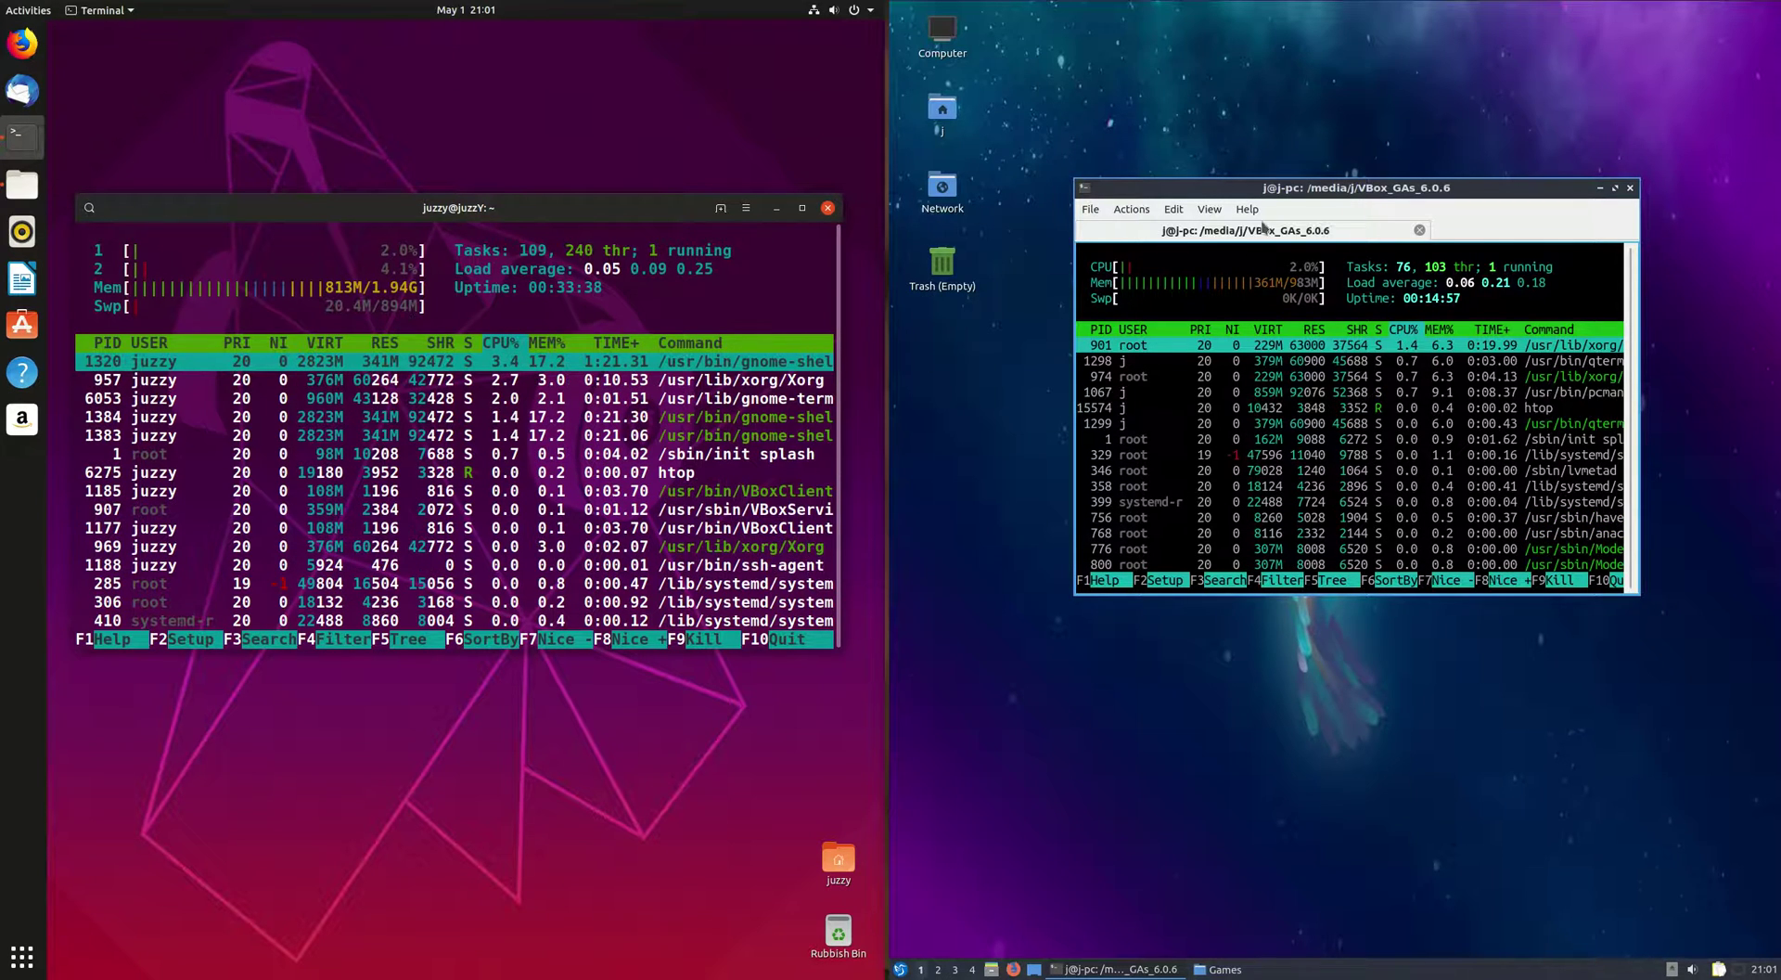
- Reposition the Ubuntu terminal and glance at the GNOME application grid
{"action": "left_click_drag", "start_coordinate": [497, 208], "coordinate": [509, 217]}
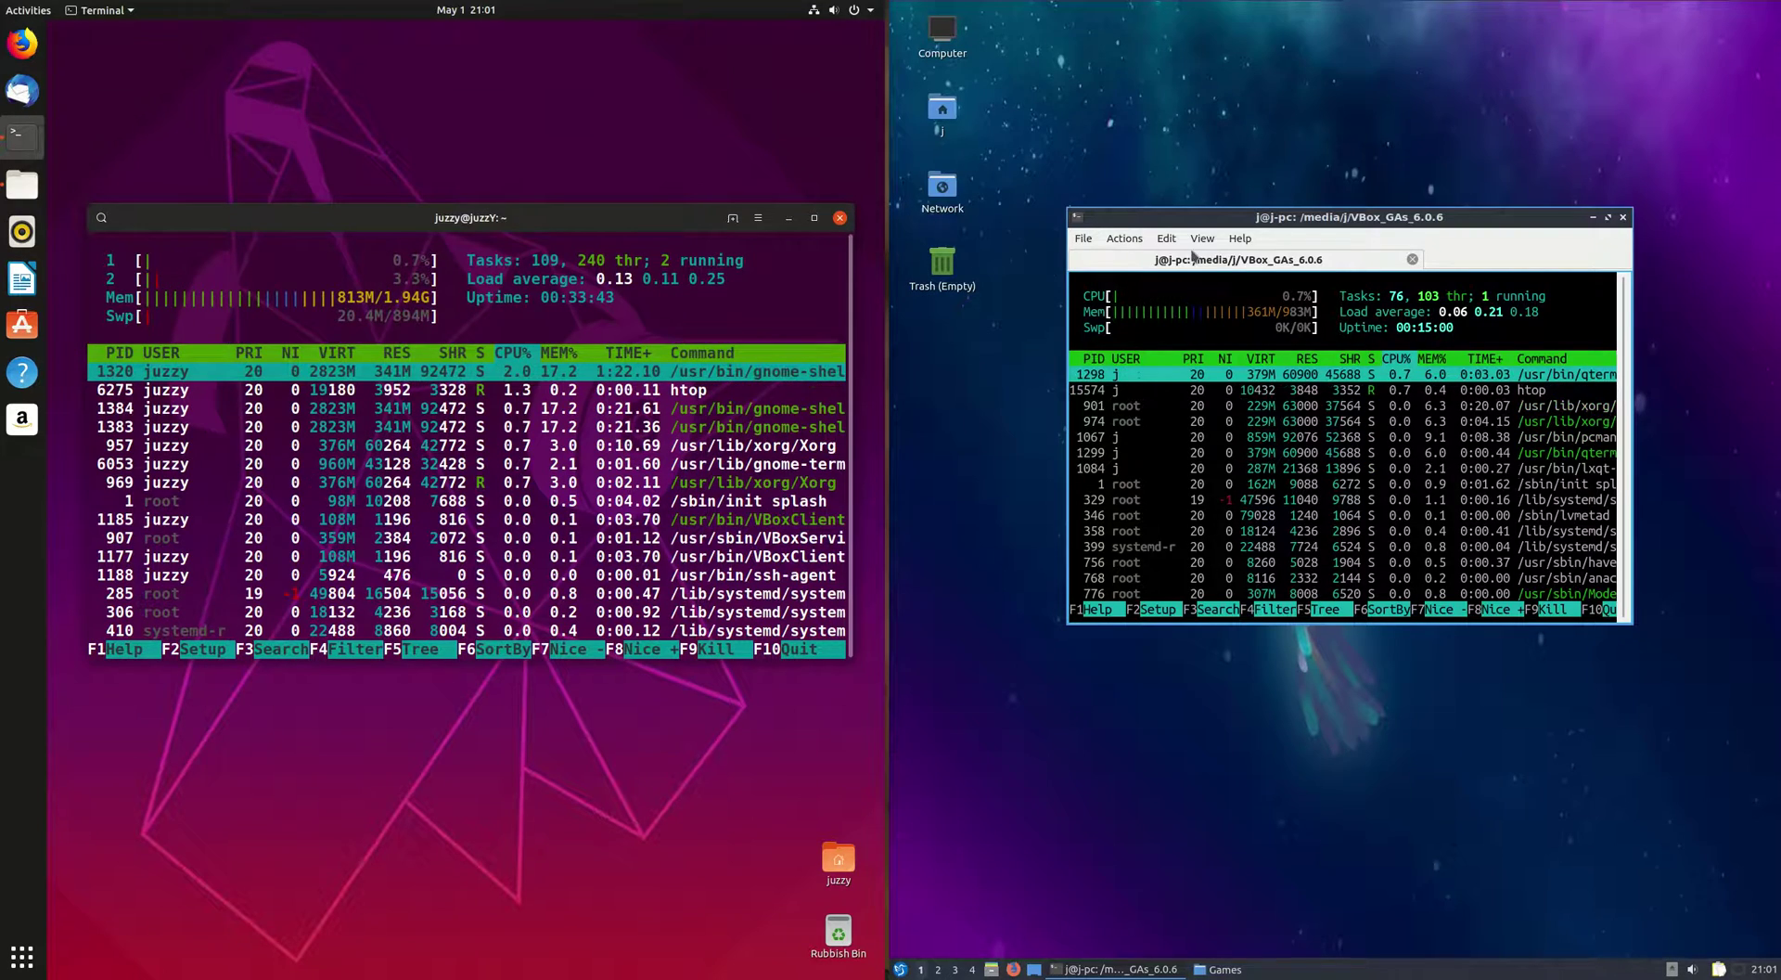
{"action": "left_click_drag", "start_coordinate": [467, 208], "coordinate": [467, 177]}
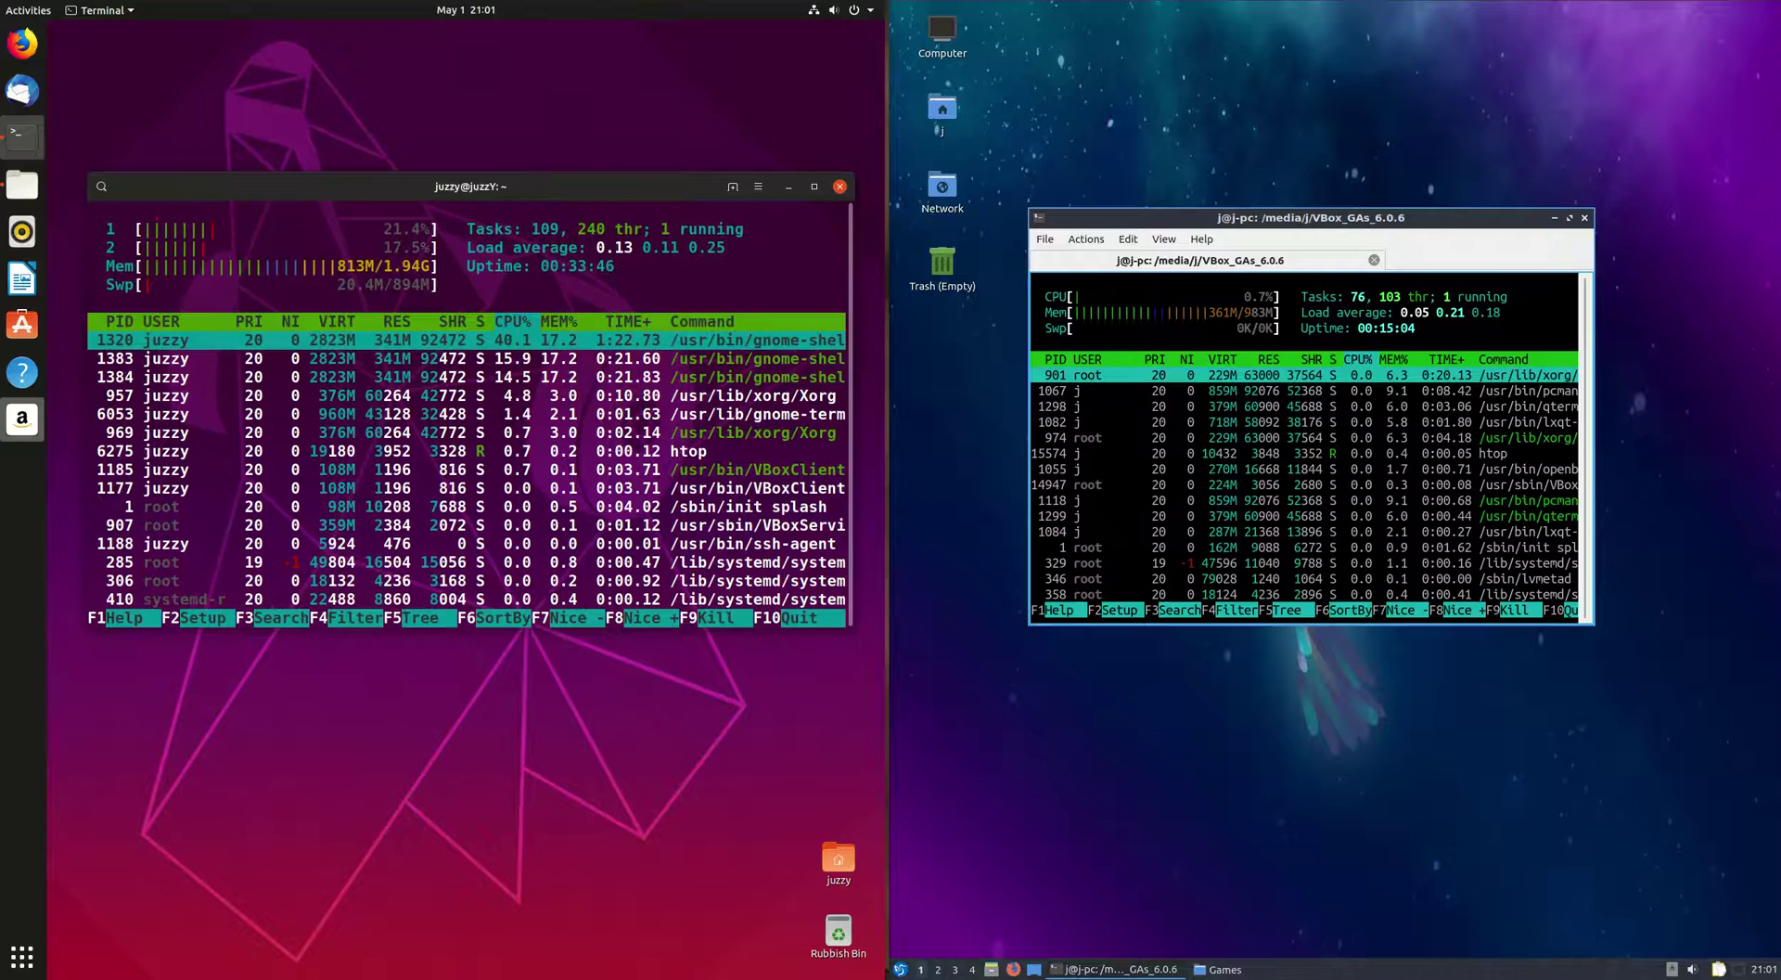
{"action": "left_click", "coordinate": [27, 955]}
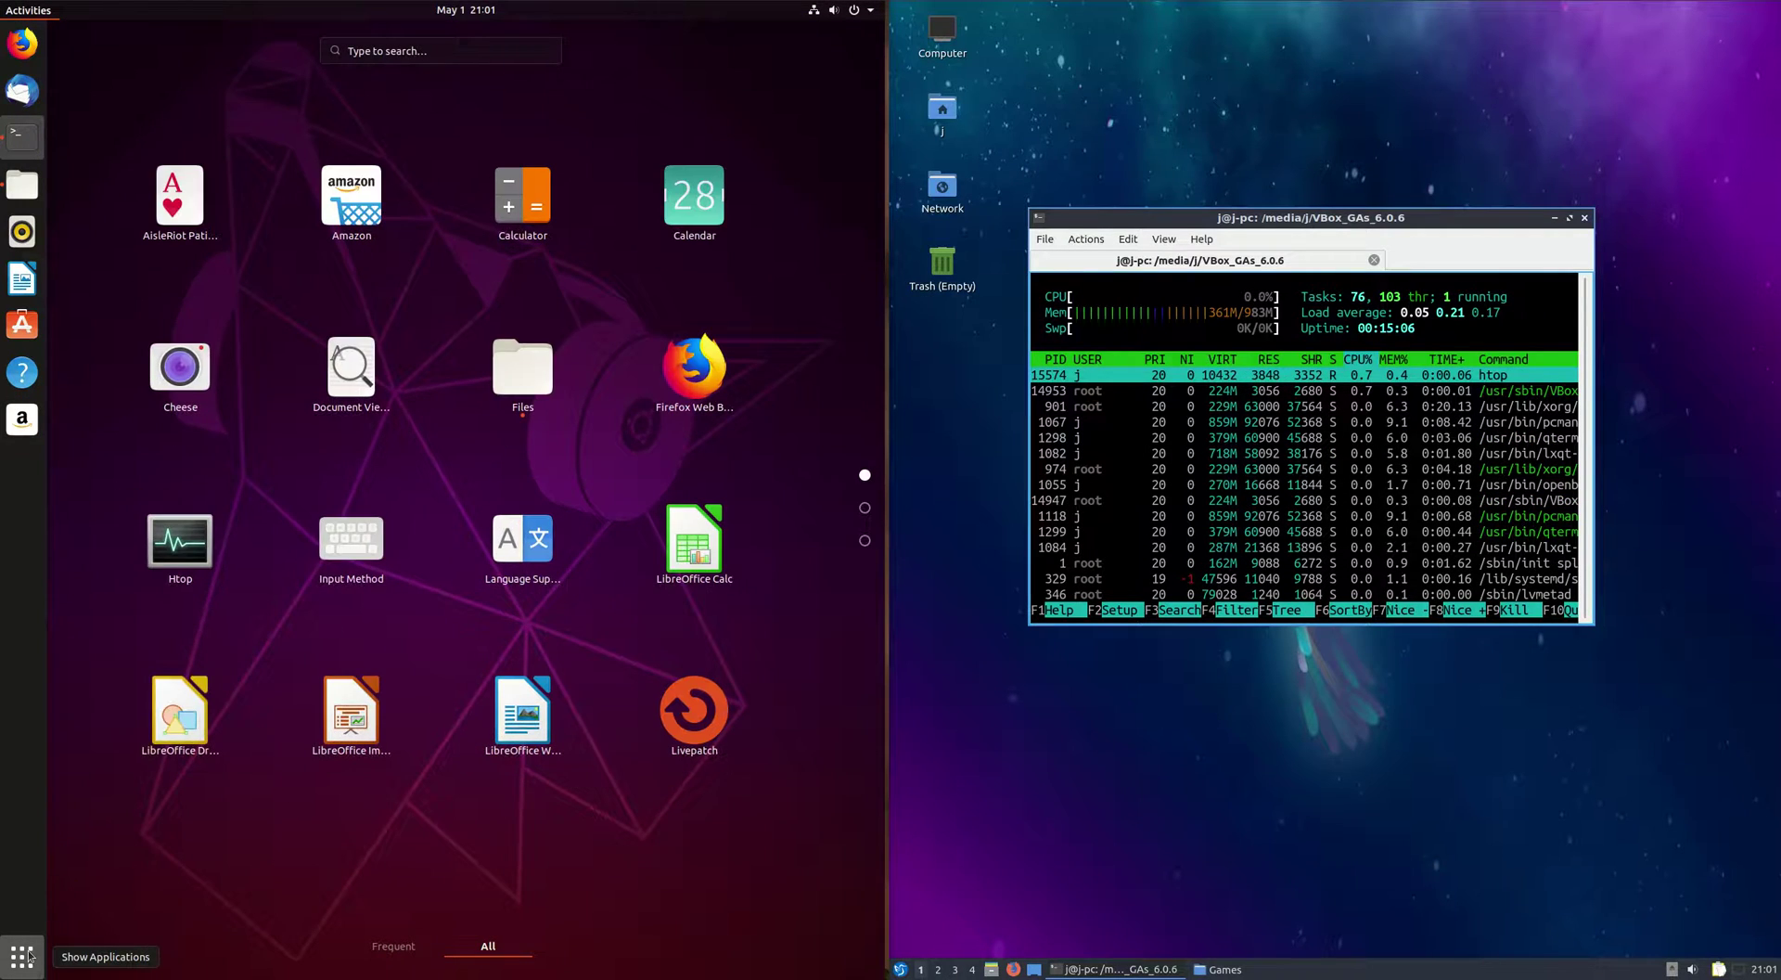
{"action": "left_click", "coordinate": [27, 955]}
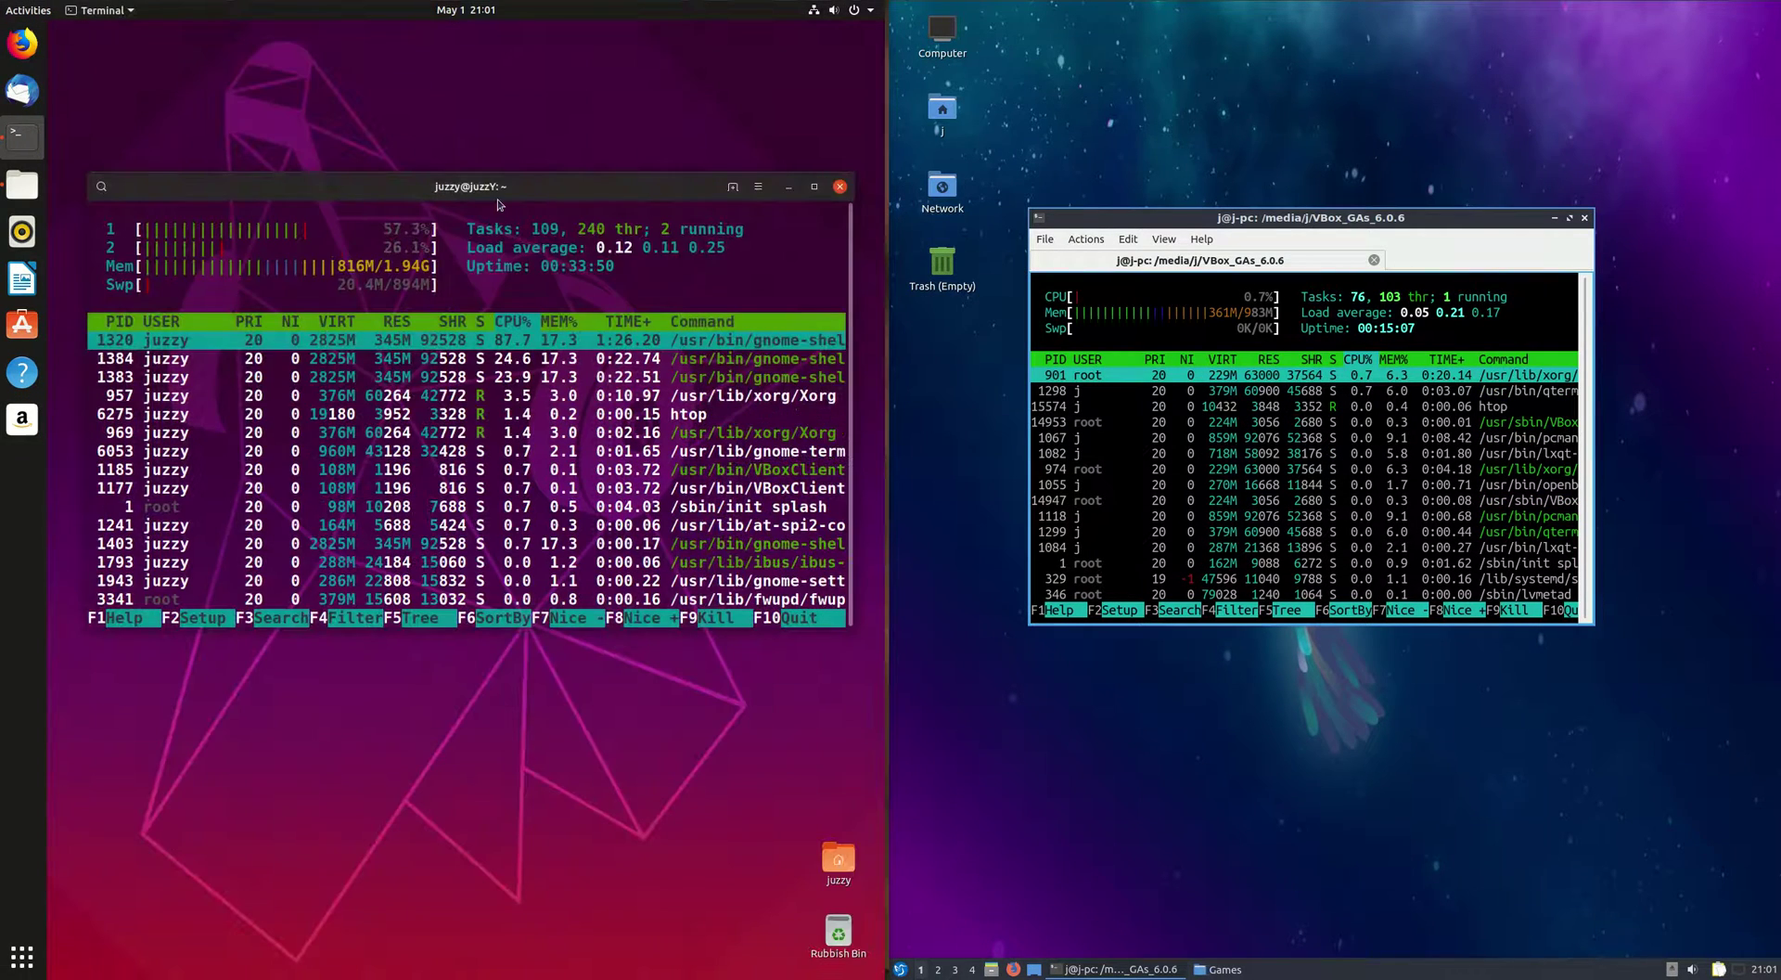
- Reposition the Lubuntu terminal and browse the LXQt application menu
{"action": "left_click_drag", "start_coordinate": [1210, 226], "coordinate": [1246, 234]}
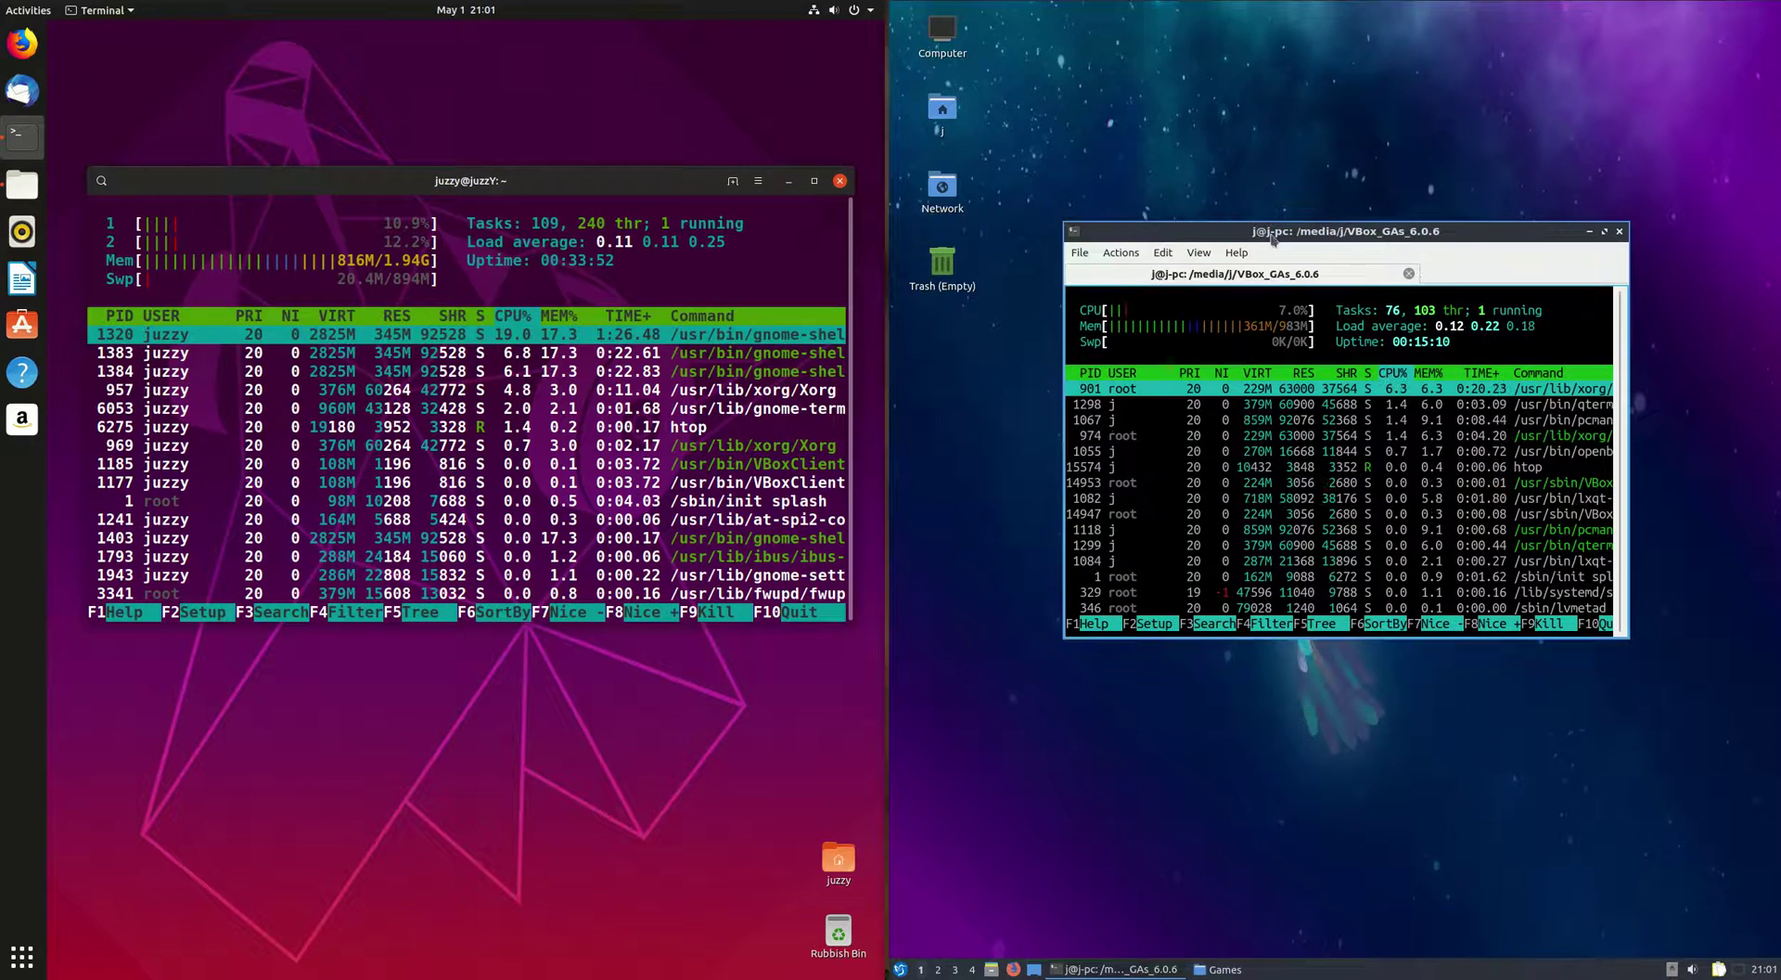
{"action": "left_click_drag", "start_coordinate": [1365, 239], "coordinate": [1367, 205]}
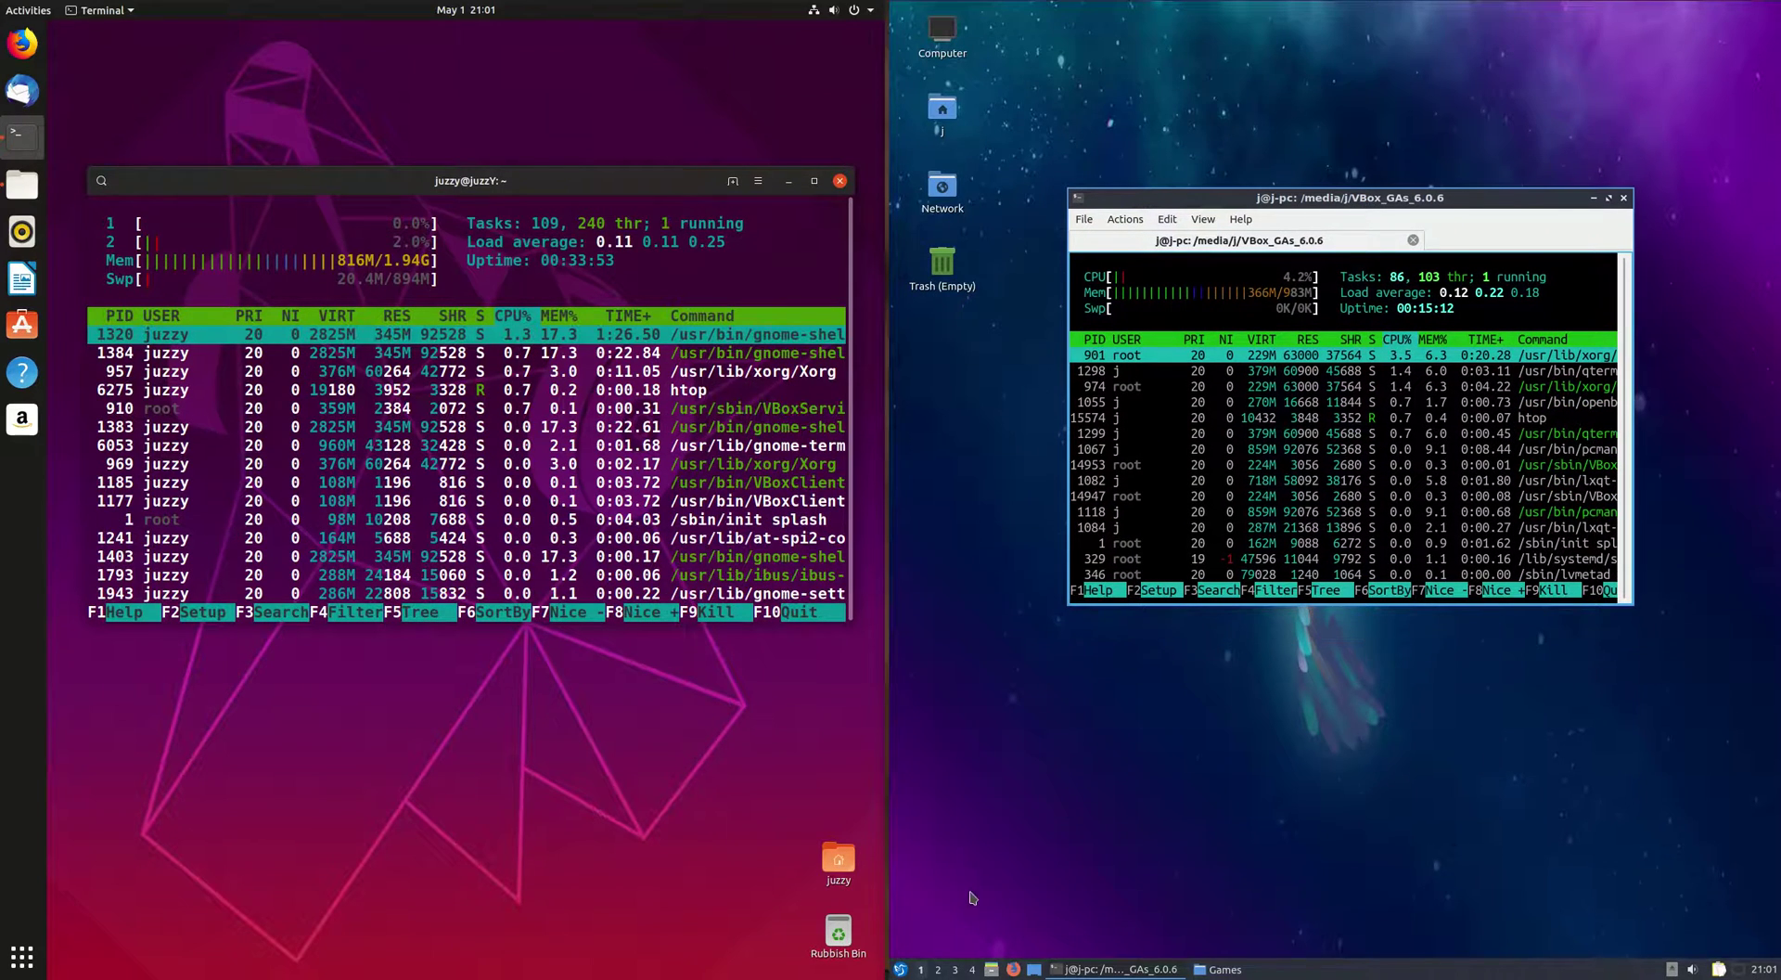
{"action": "left_click", "coordinate": [900, 968]}
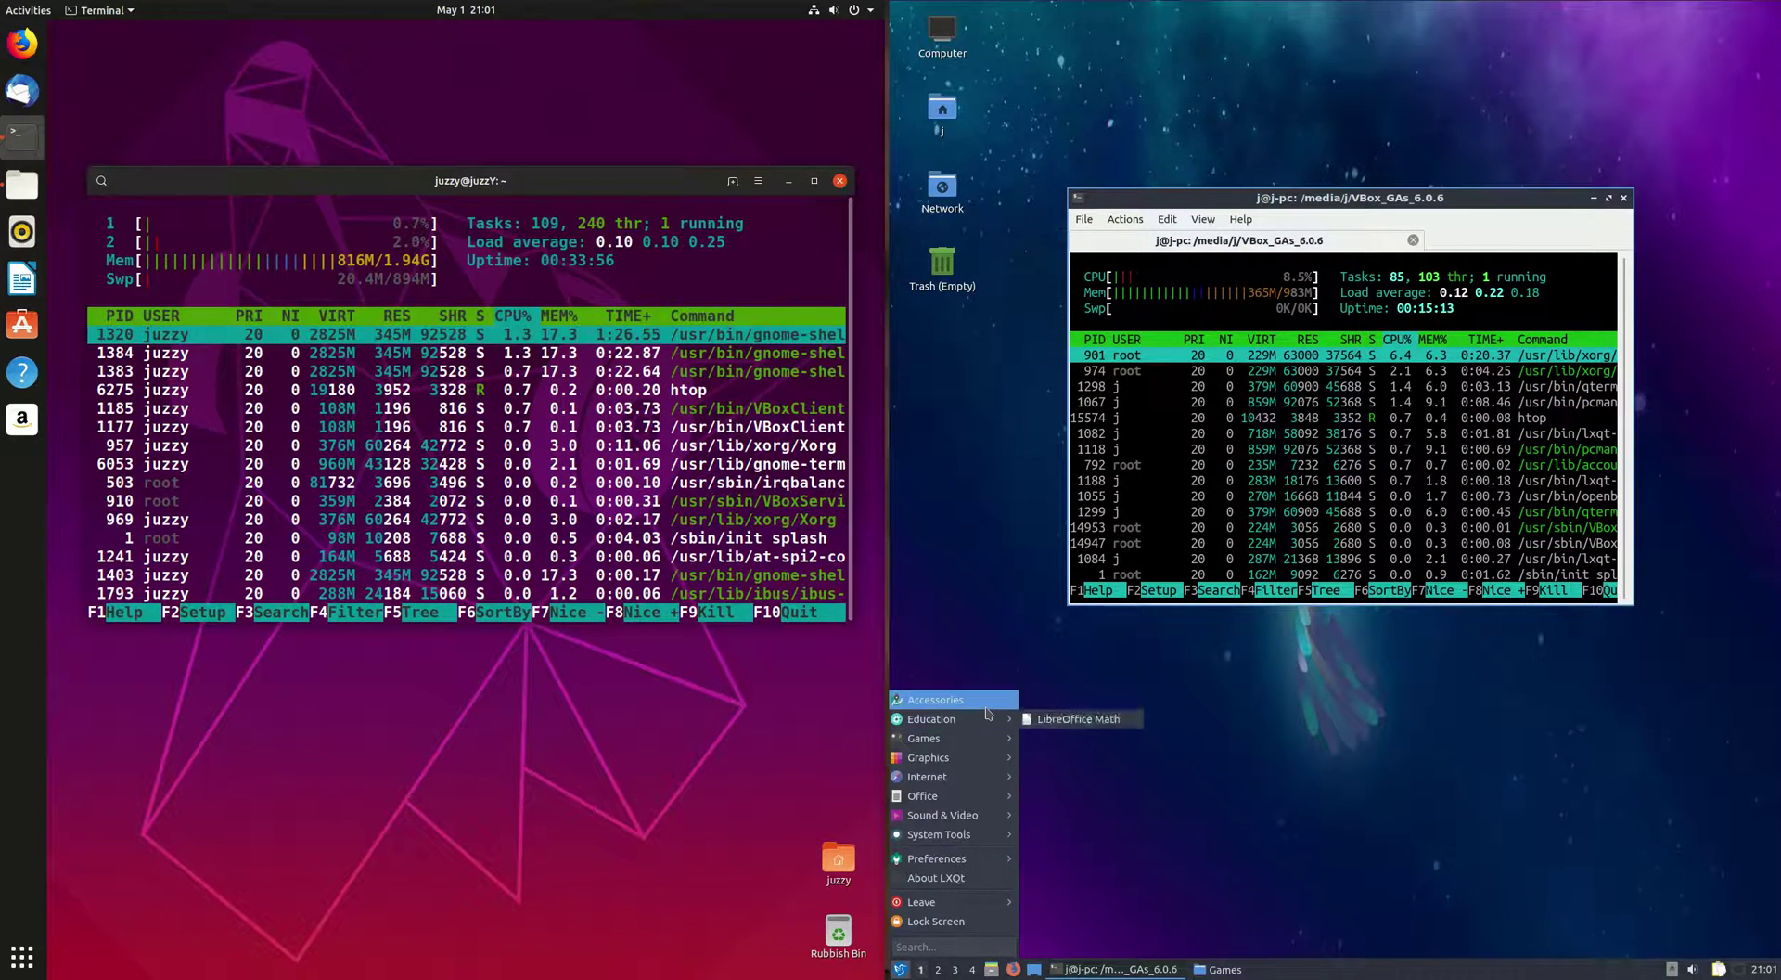
{"action": "mouse_move", "coordinate": [987, 708]}
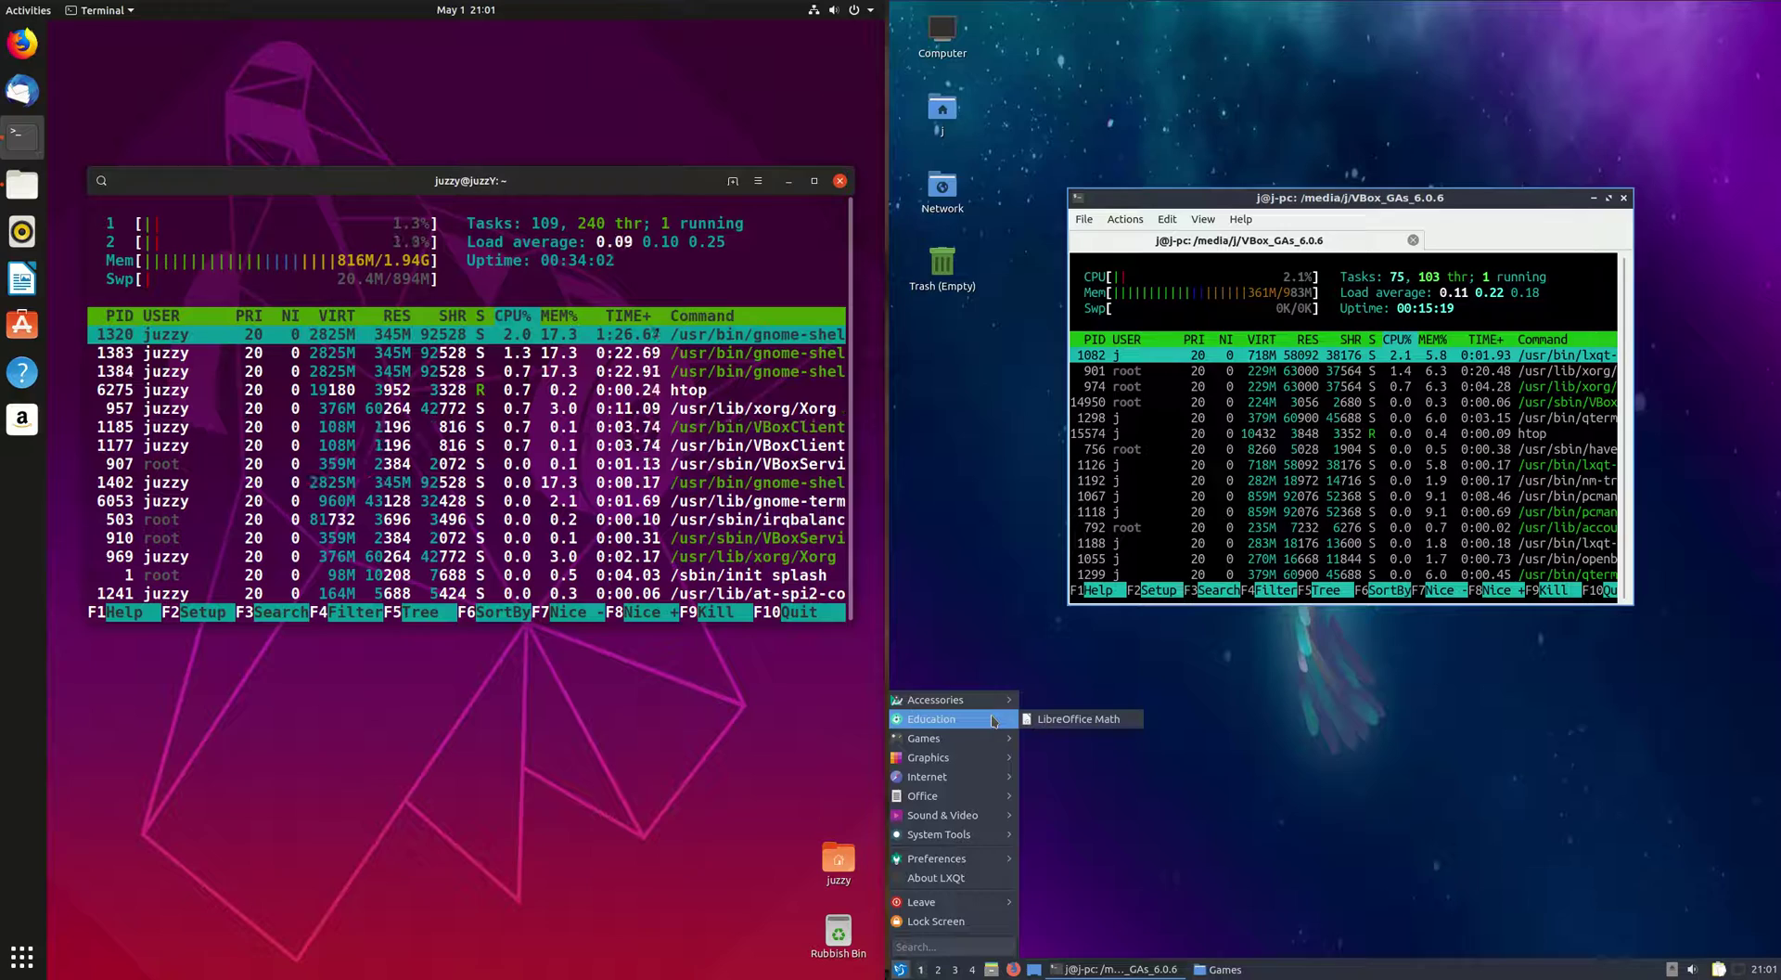
{"action": "left_click", "coordinate": [996, 571]}
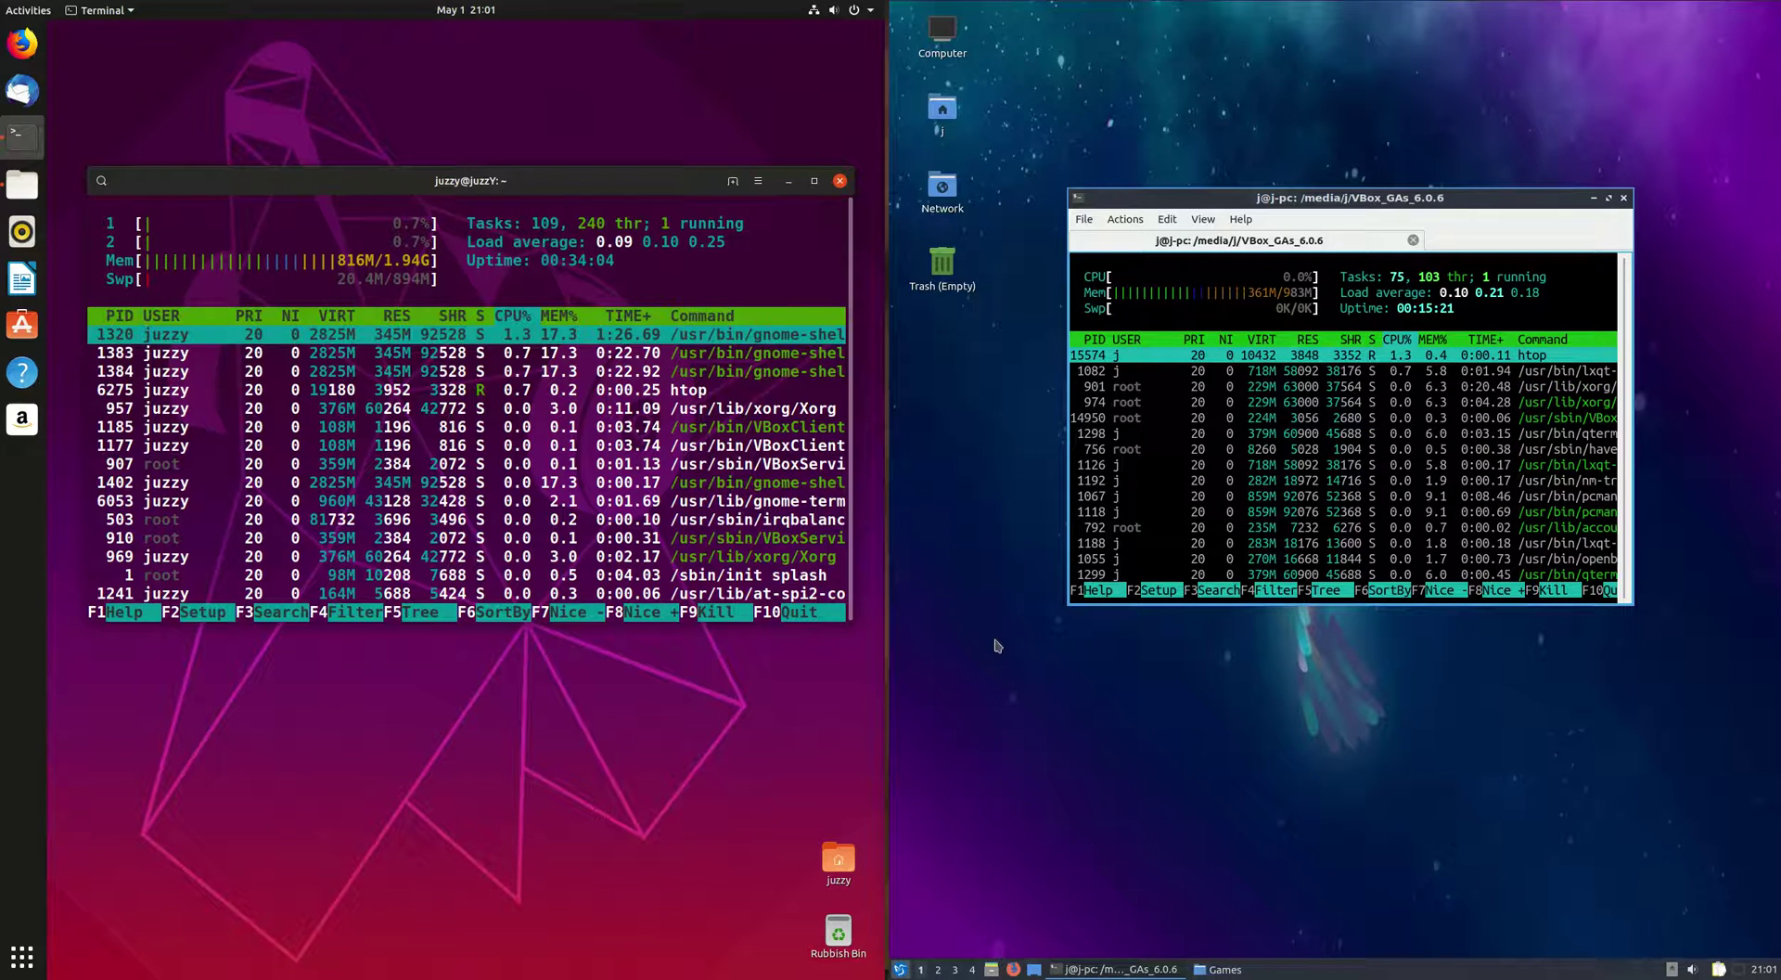
{"action": "left_click", "coordinate": [901, 969]}
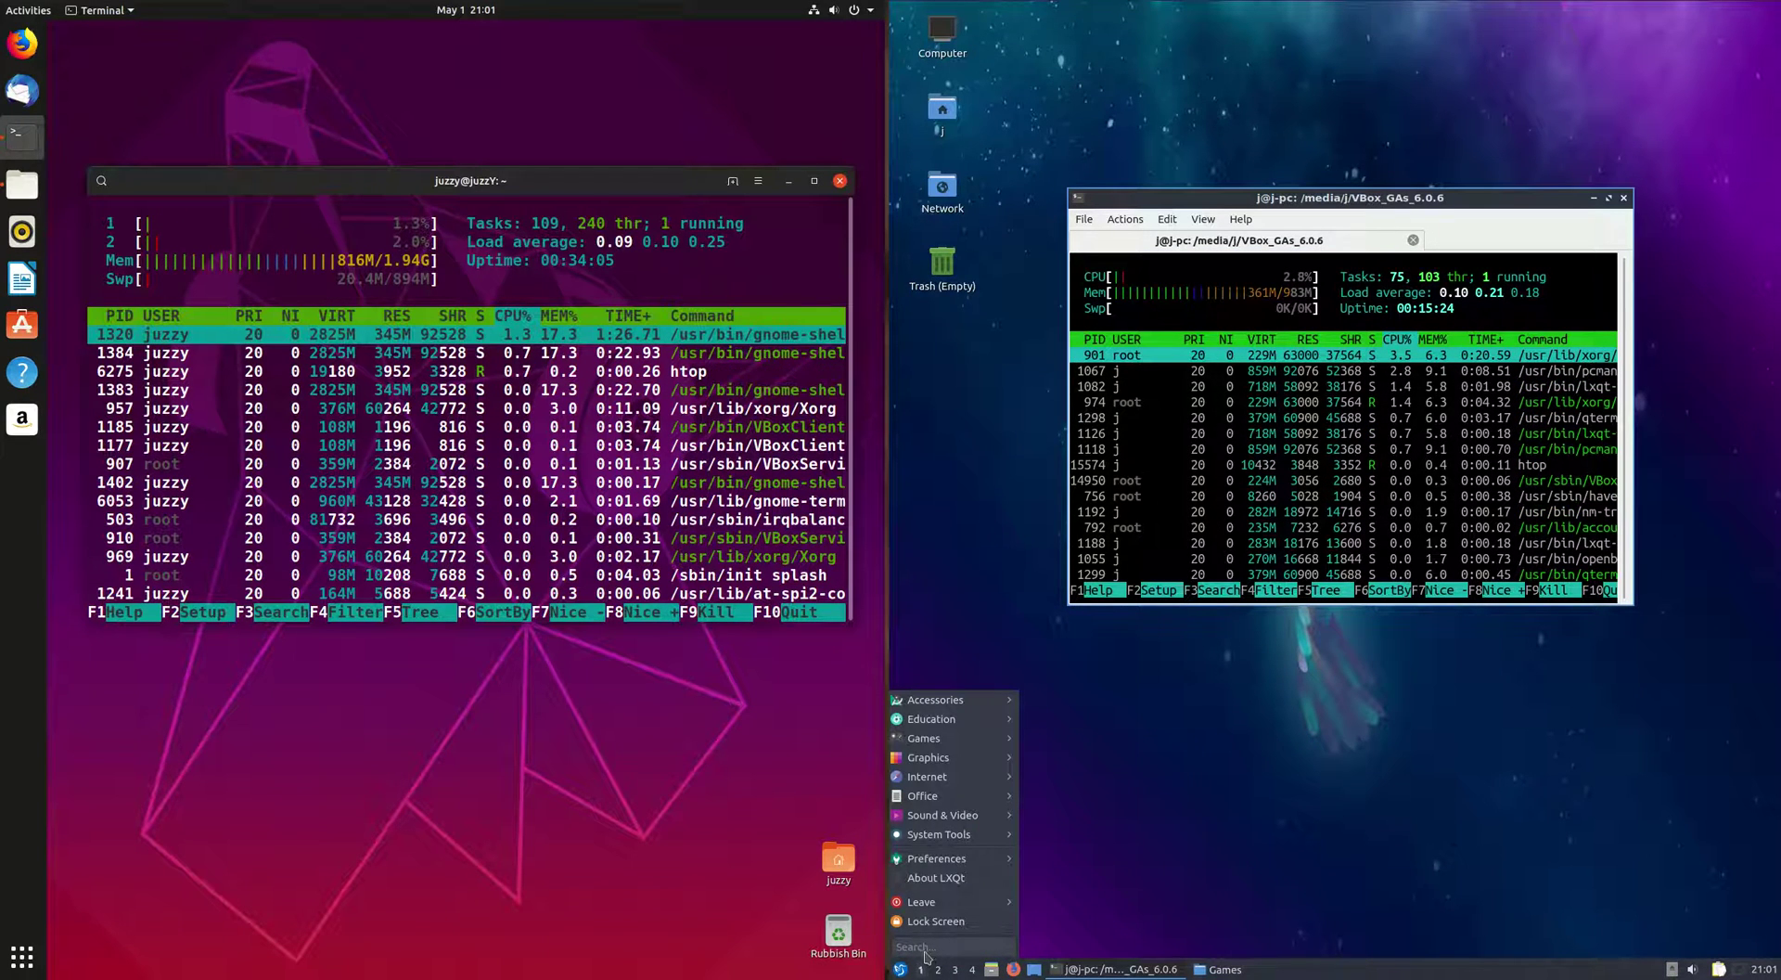
- Search the GNOME application grid for 'calc'
{"action": "left_click", "coordinate": [22, 956]}
{"action": "left_click", "coordinate": [402, 52]}
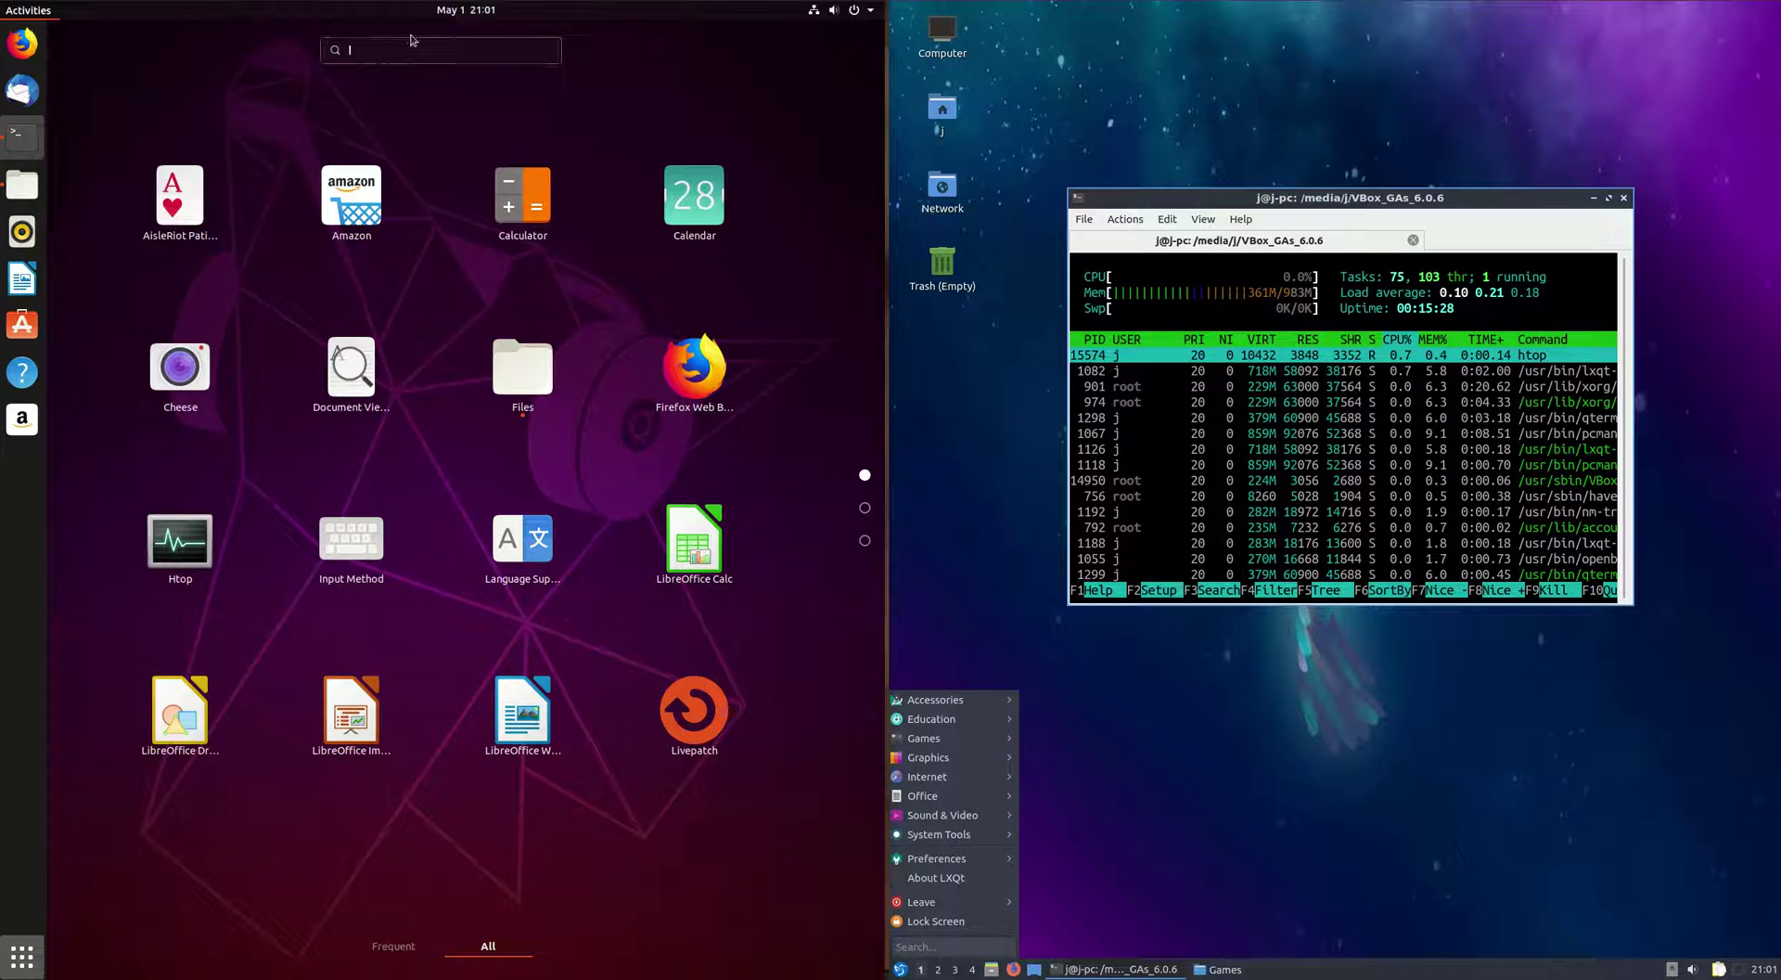
{"action": "type", "text": "calc"}
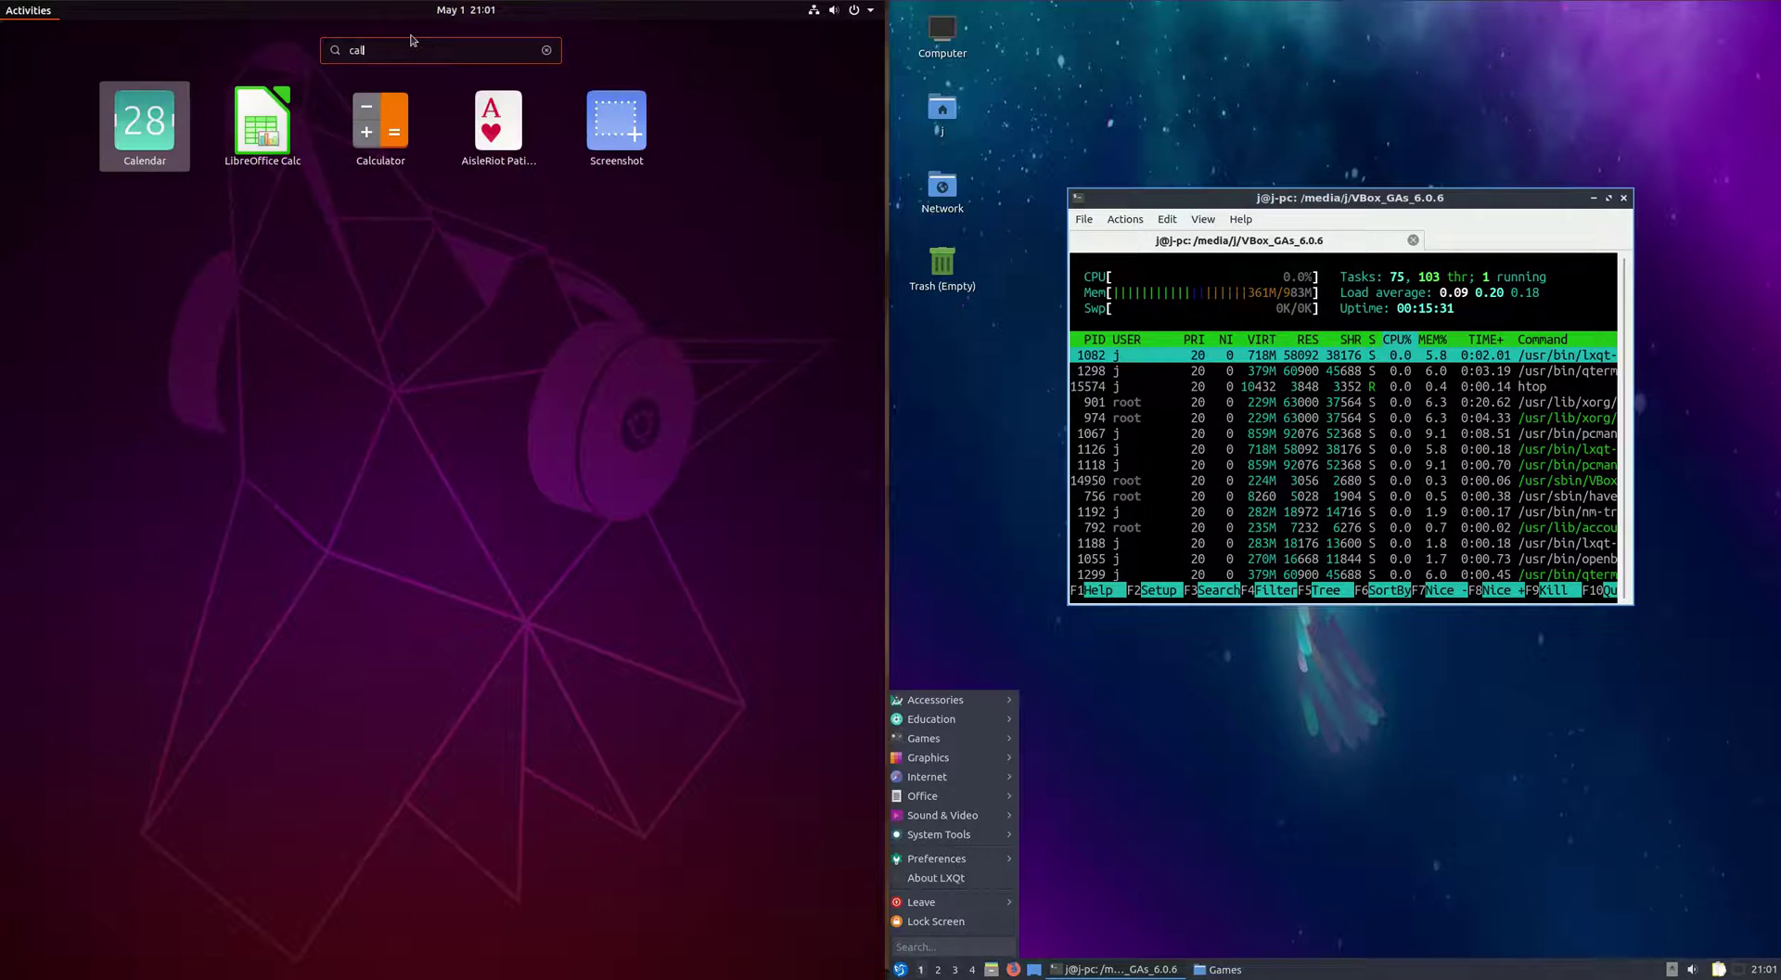
- Search the LXQt menu for 'calc' and launch KCalc
{"action": "left_click", "coordinate": [939, 952]}
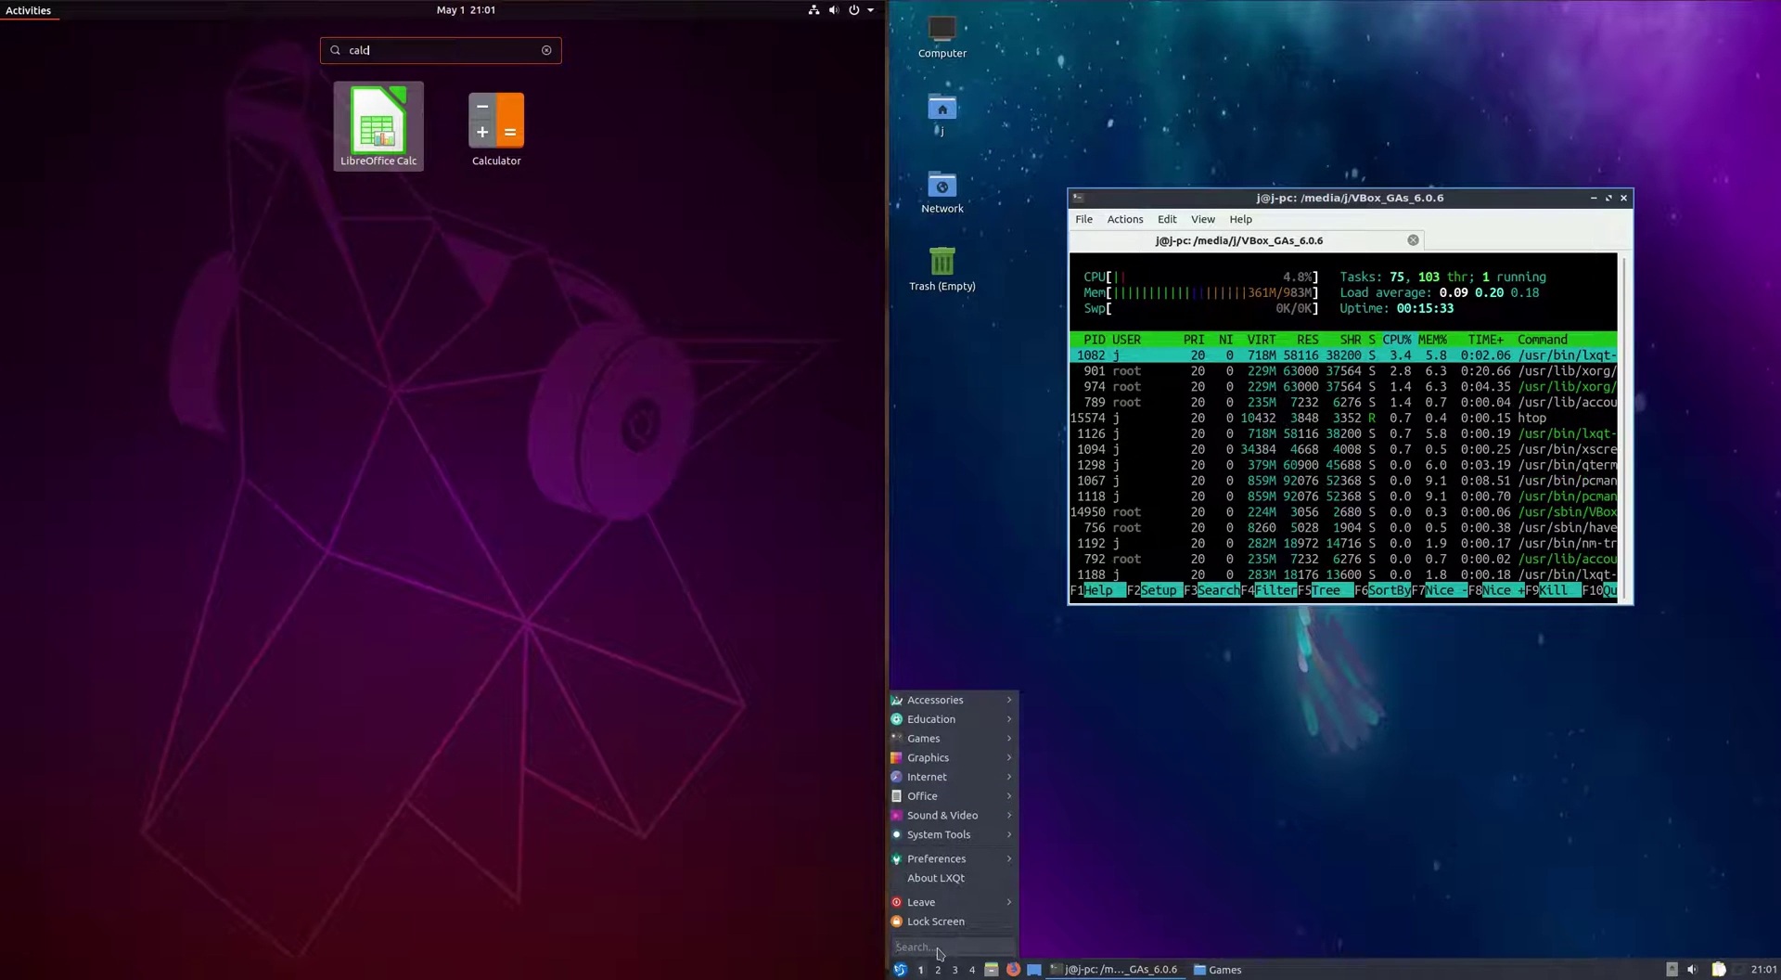
{"action": "type", "text": "calc"}
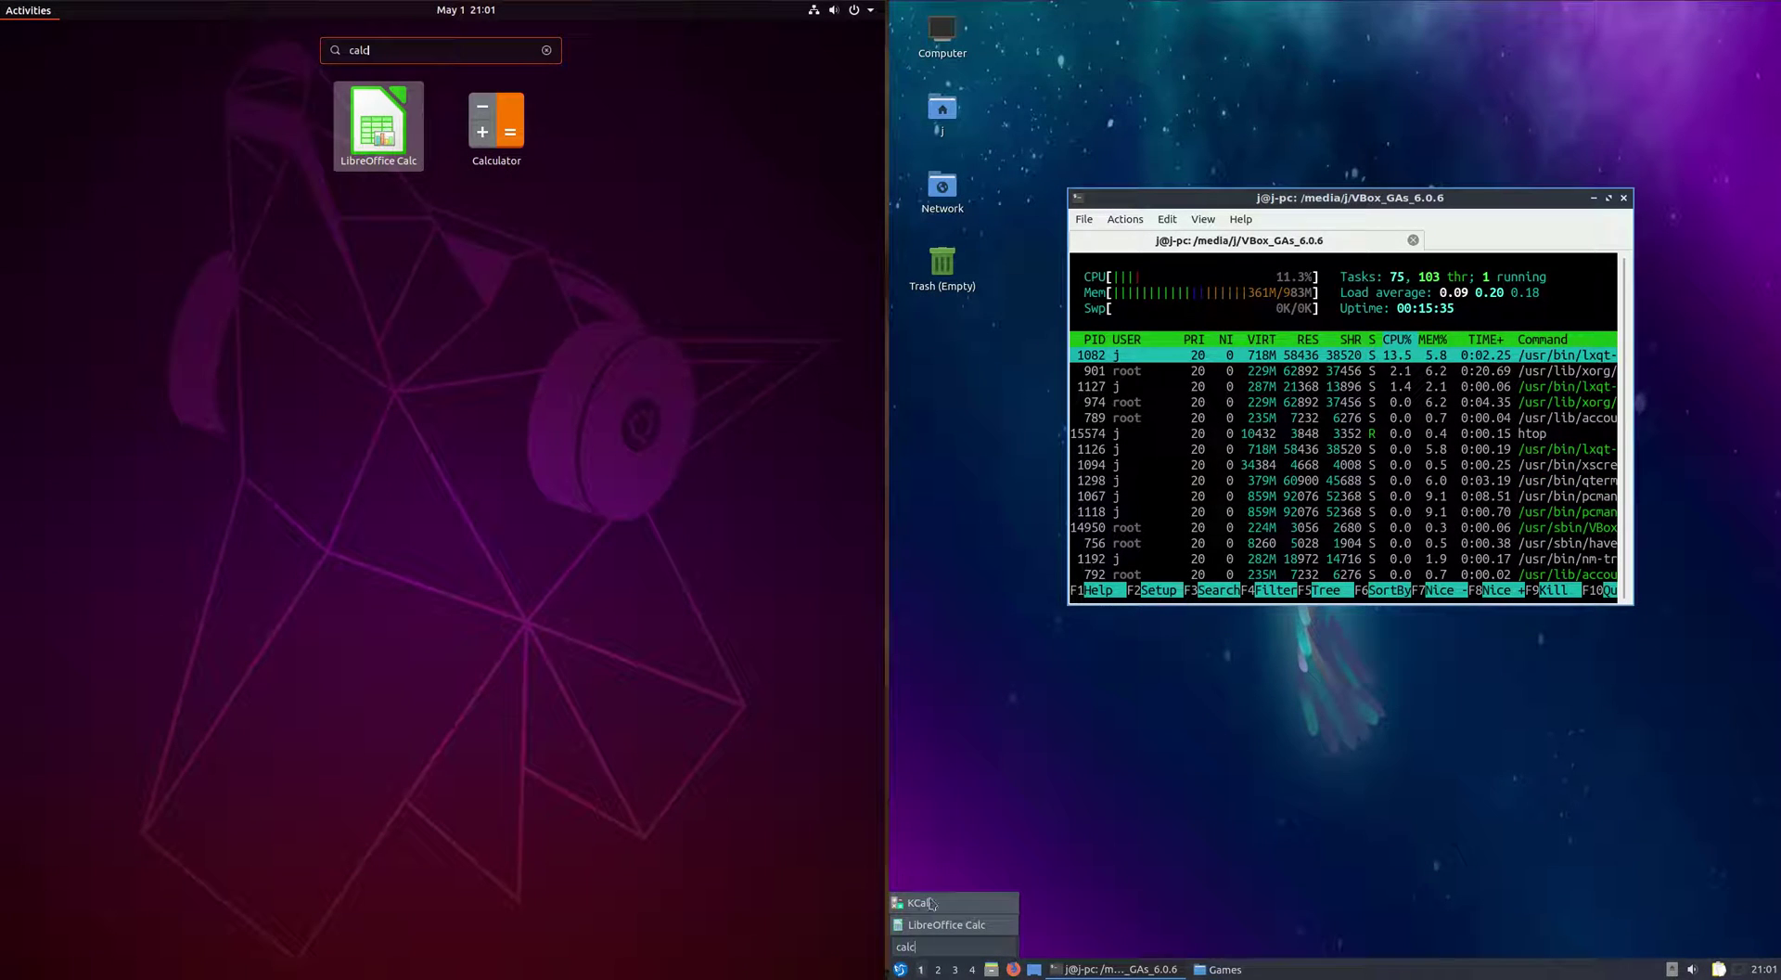
{"action": "left_click", "coordinate": [932, 903]}
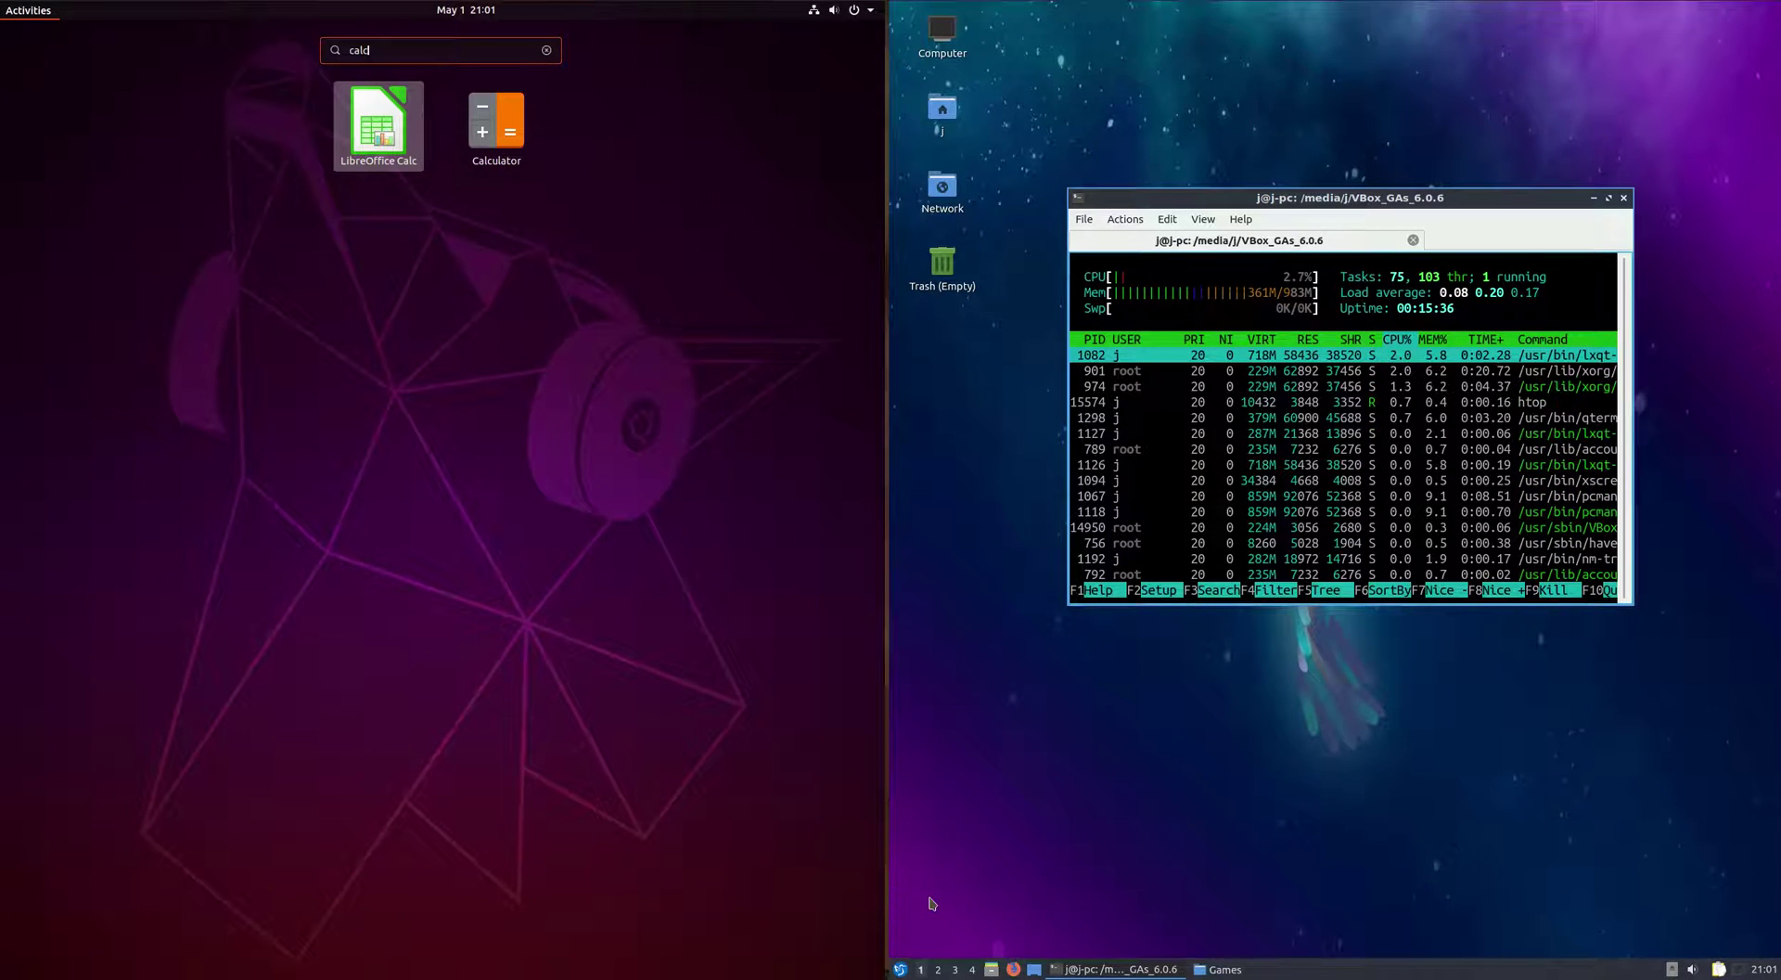
- Browse the LXQt menu again, then launch GNOME Calculator from the search results
{"action": "left_click", "coordinate": [905, 971]}
{"action": "mouse_move", "coordinate": [978, 705]}
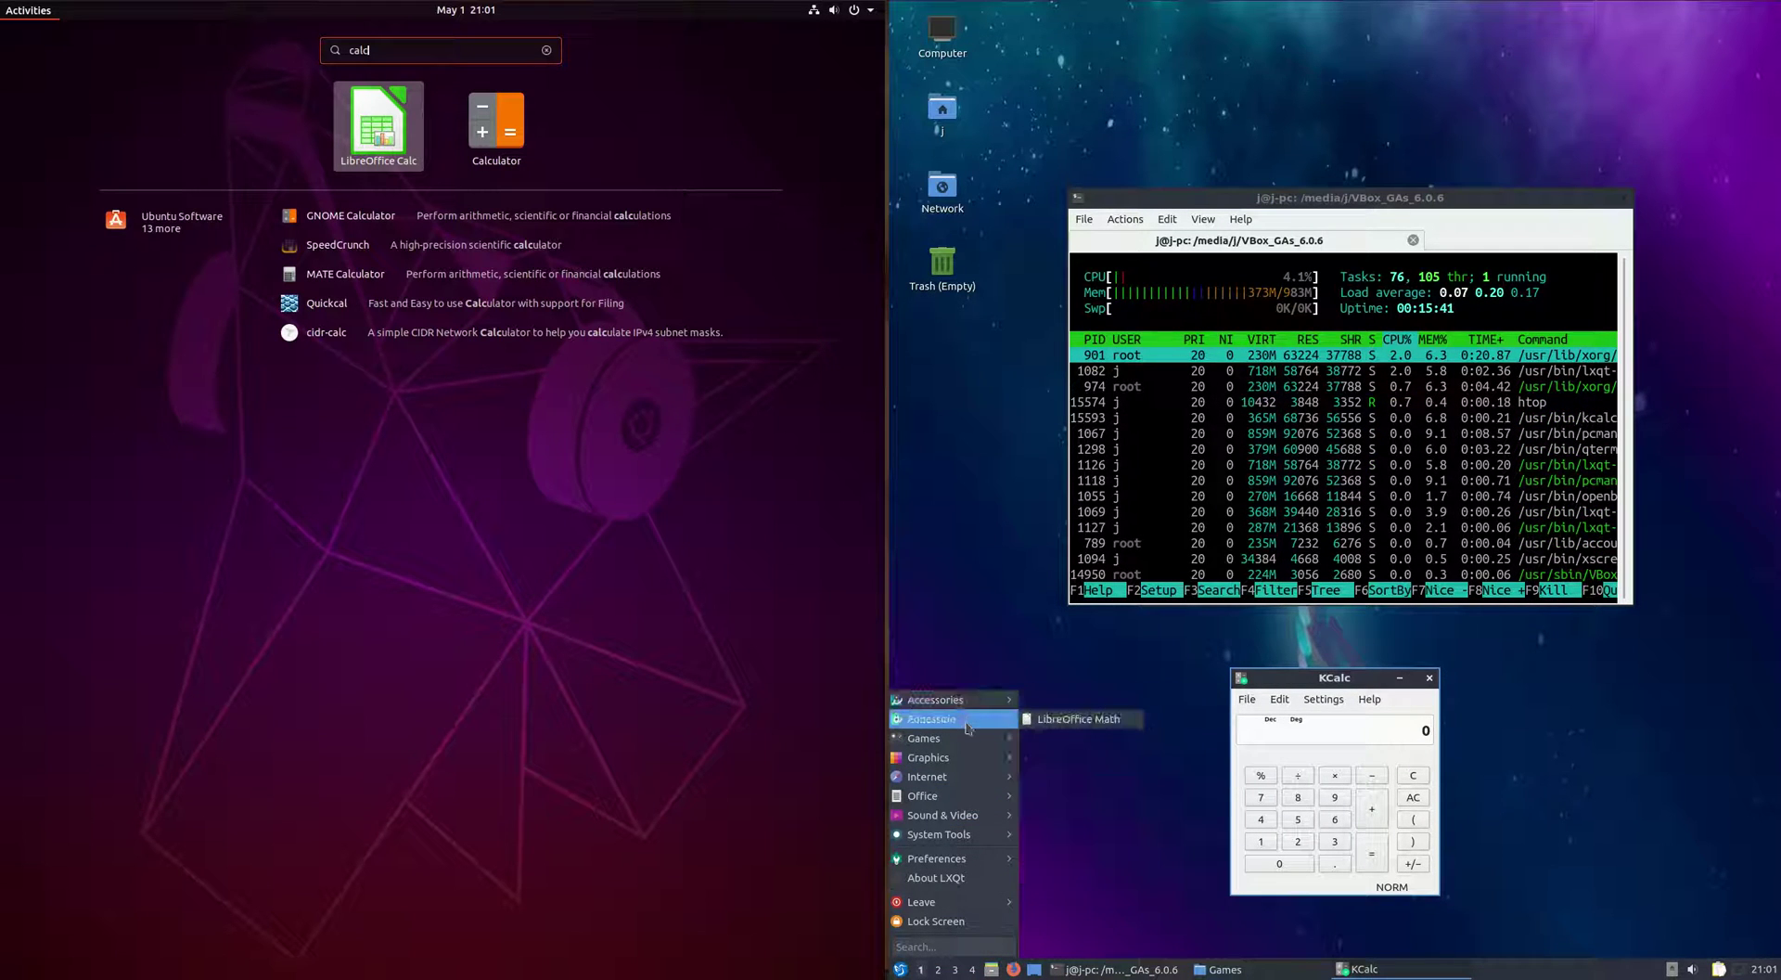
{"action": "left_click", "coordinate": [1334, 684]}
{"action": "left_click", "coordinate": [536, 289]}
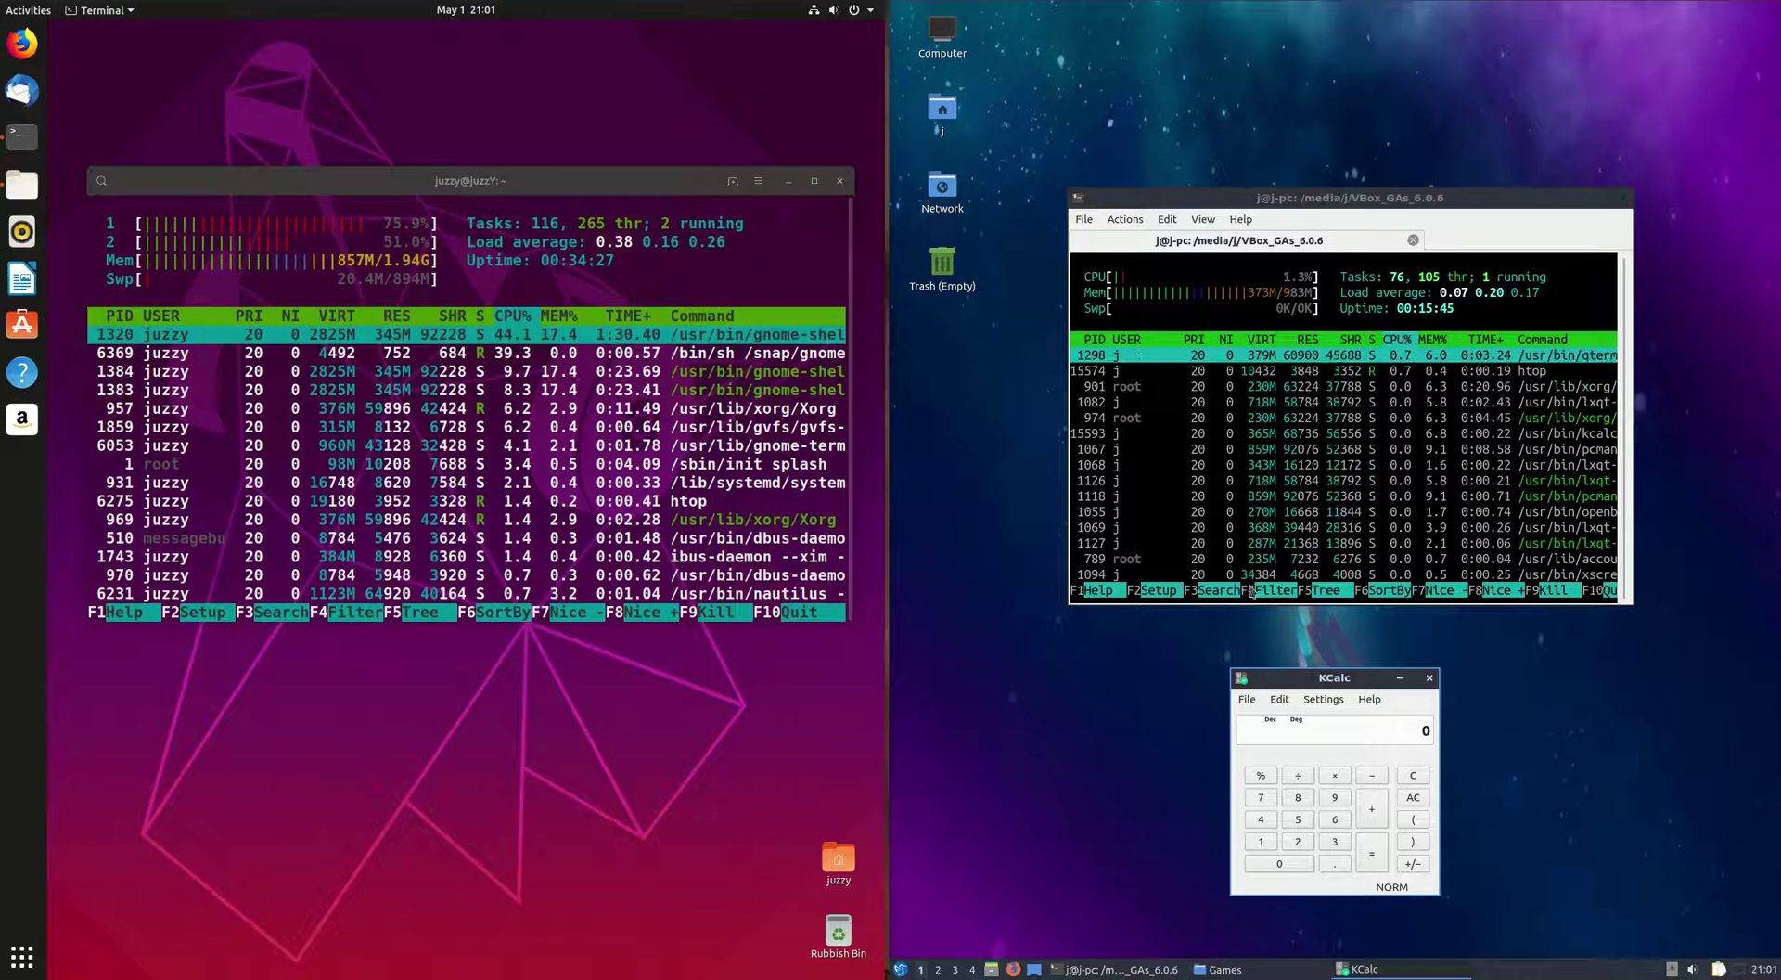
- Browse the LXQt menu's application categories, then close GNOME Calculator
{"action": "left_click", "coordinate": [899, 968]}
{"action": "mouse_move", "coordinate": [960, 831]}
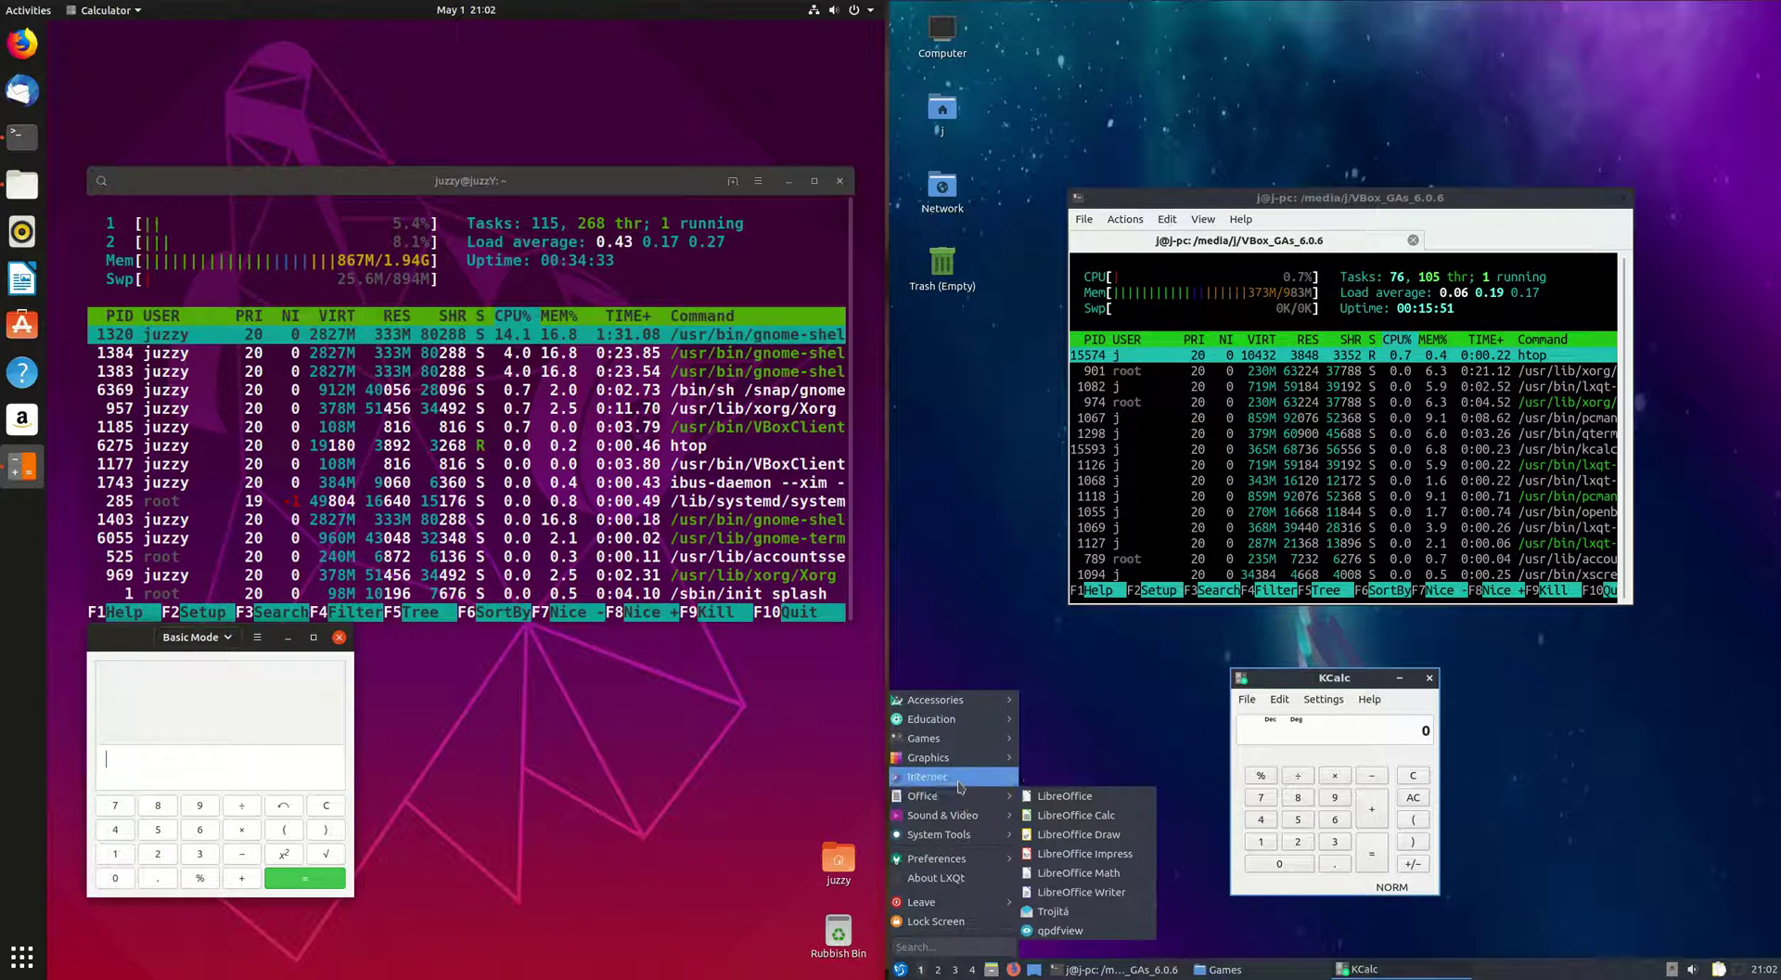
{"action": "mouse_move", "coordinate": [966, 761]}
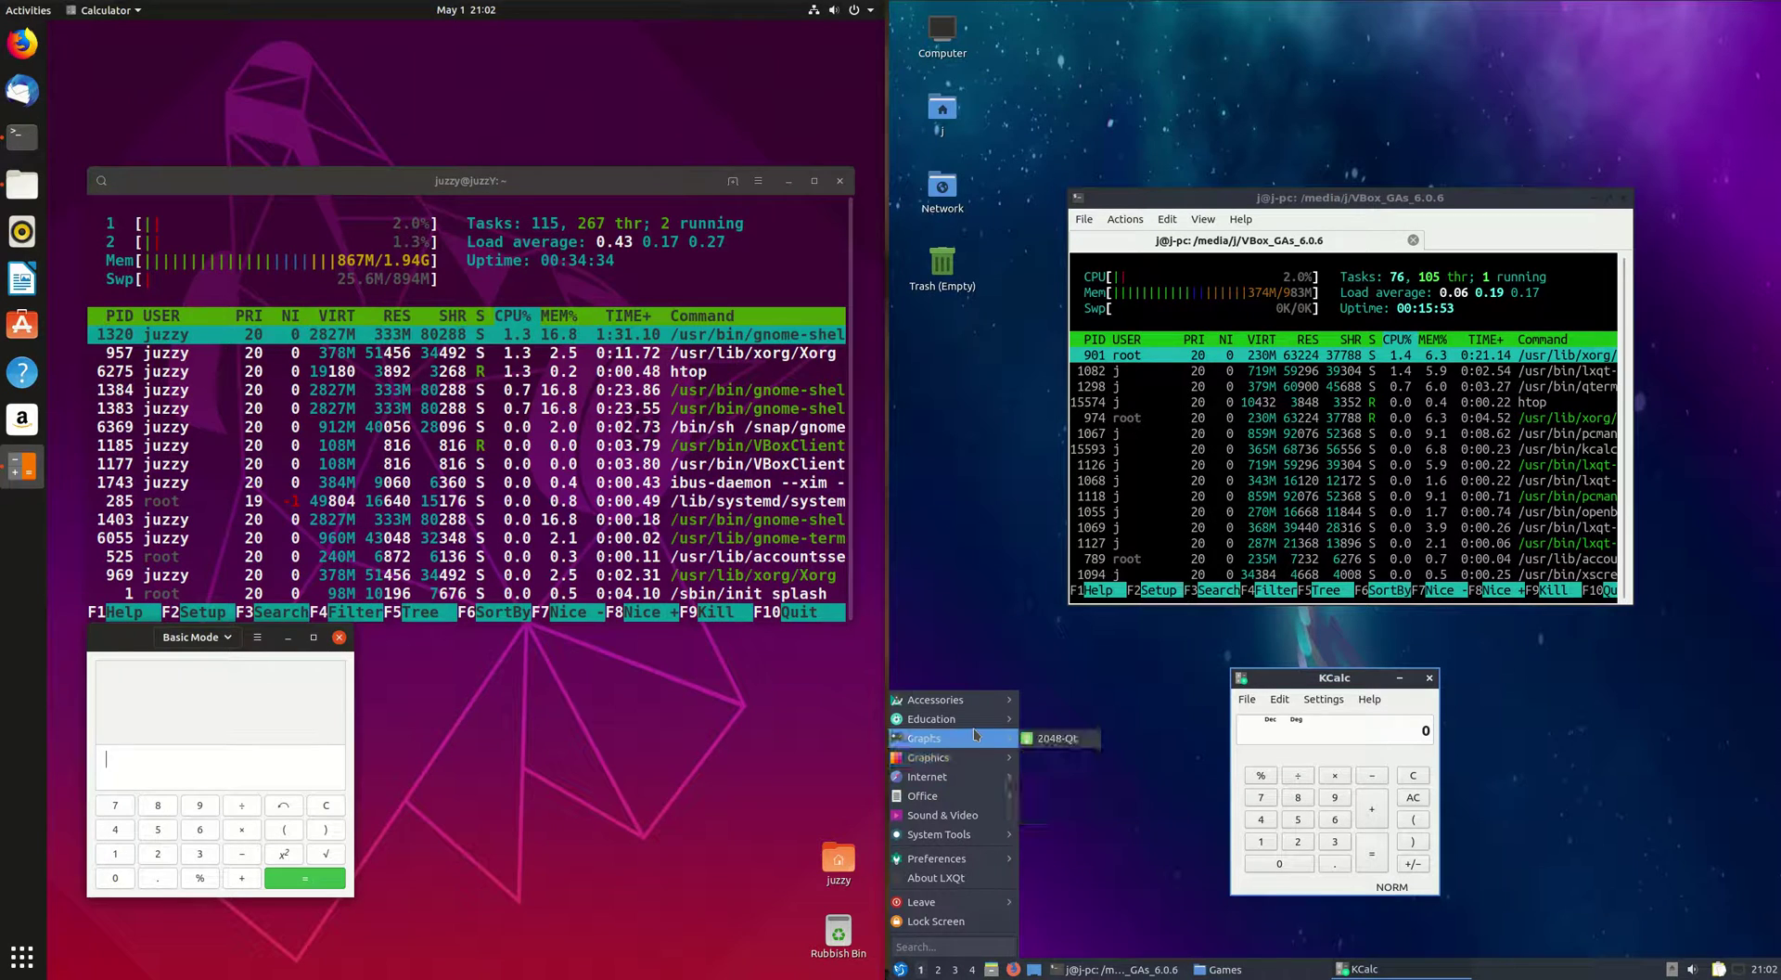
{"action": "mouse_move", "coordinate": [972, 708]}
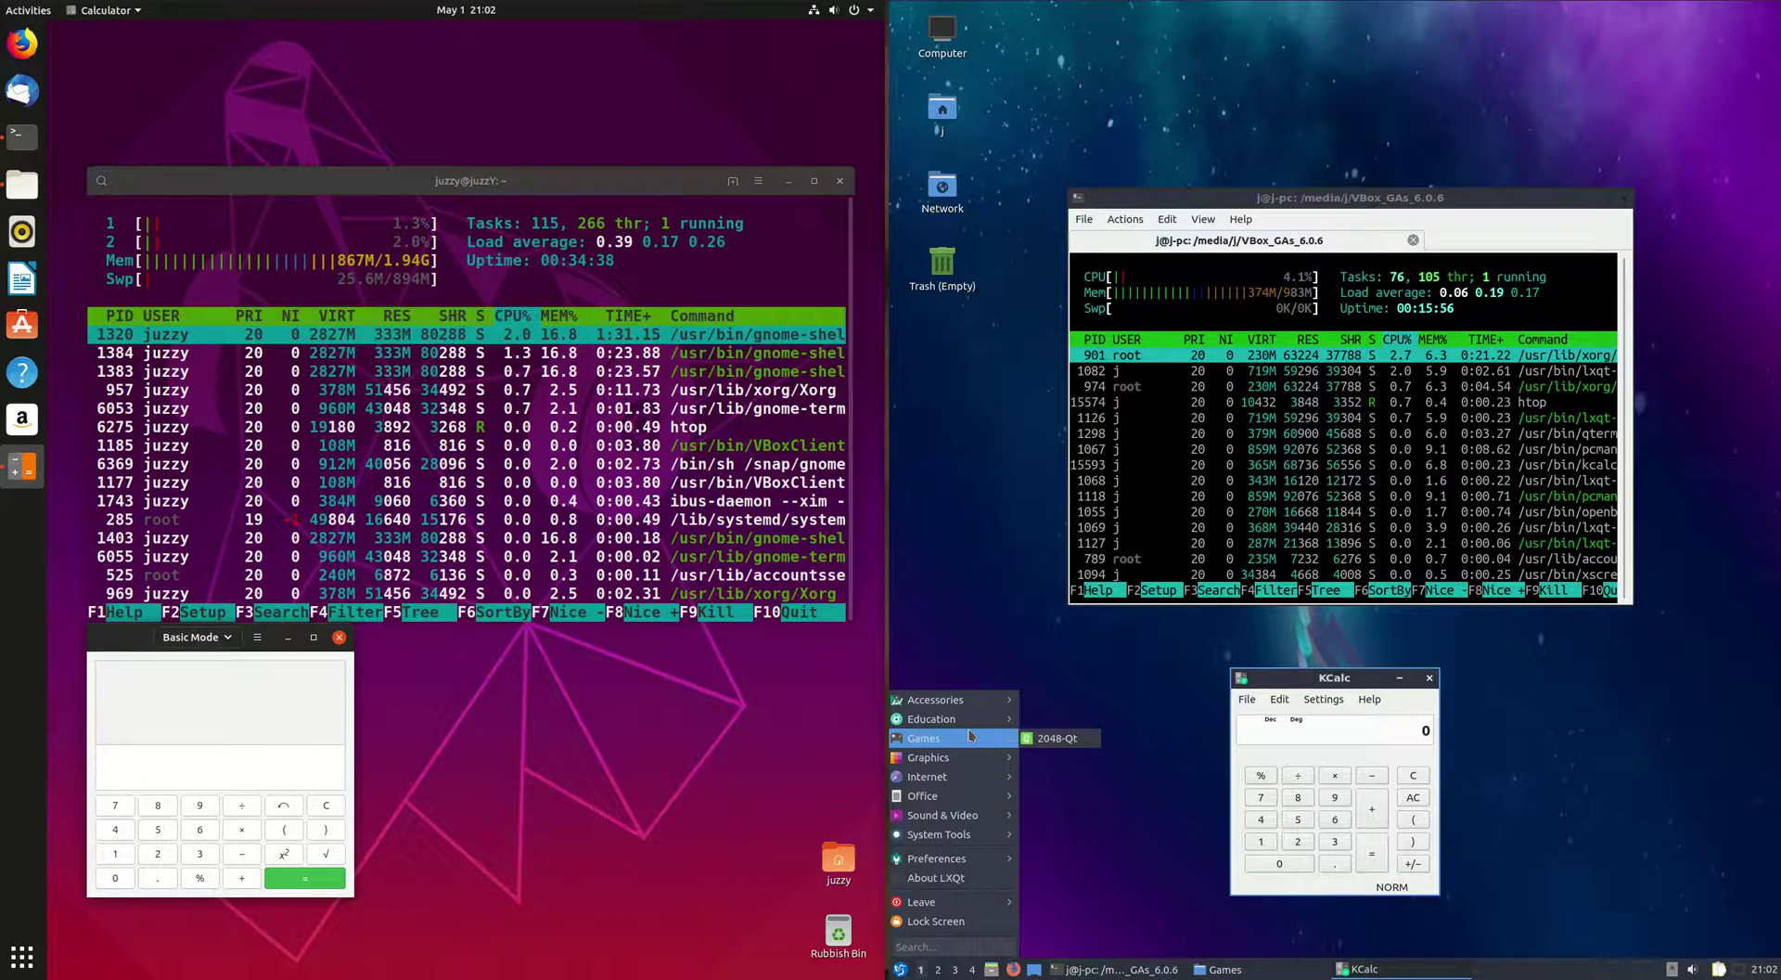
{"action": "left_click", "coordinate": [339, 637]}
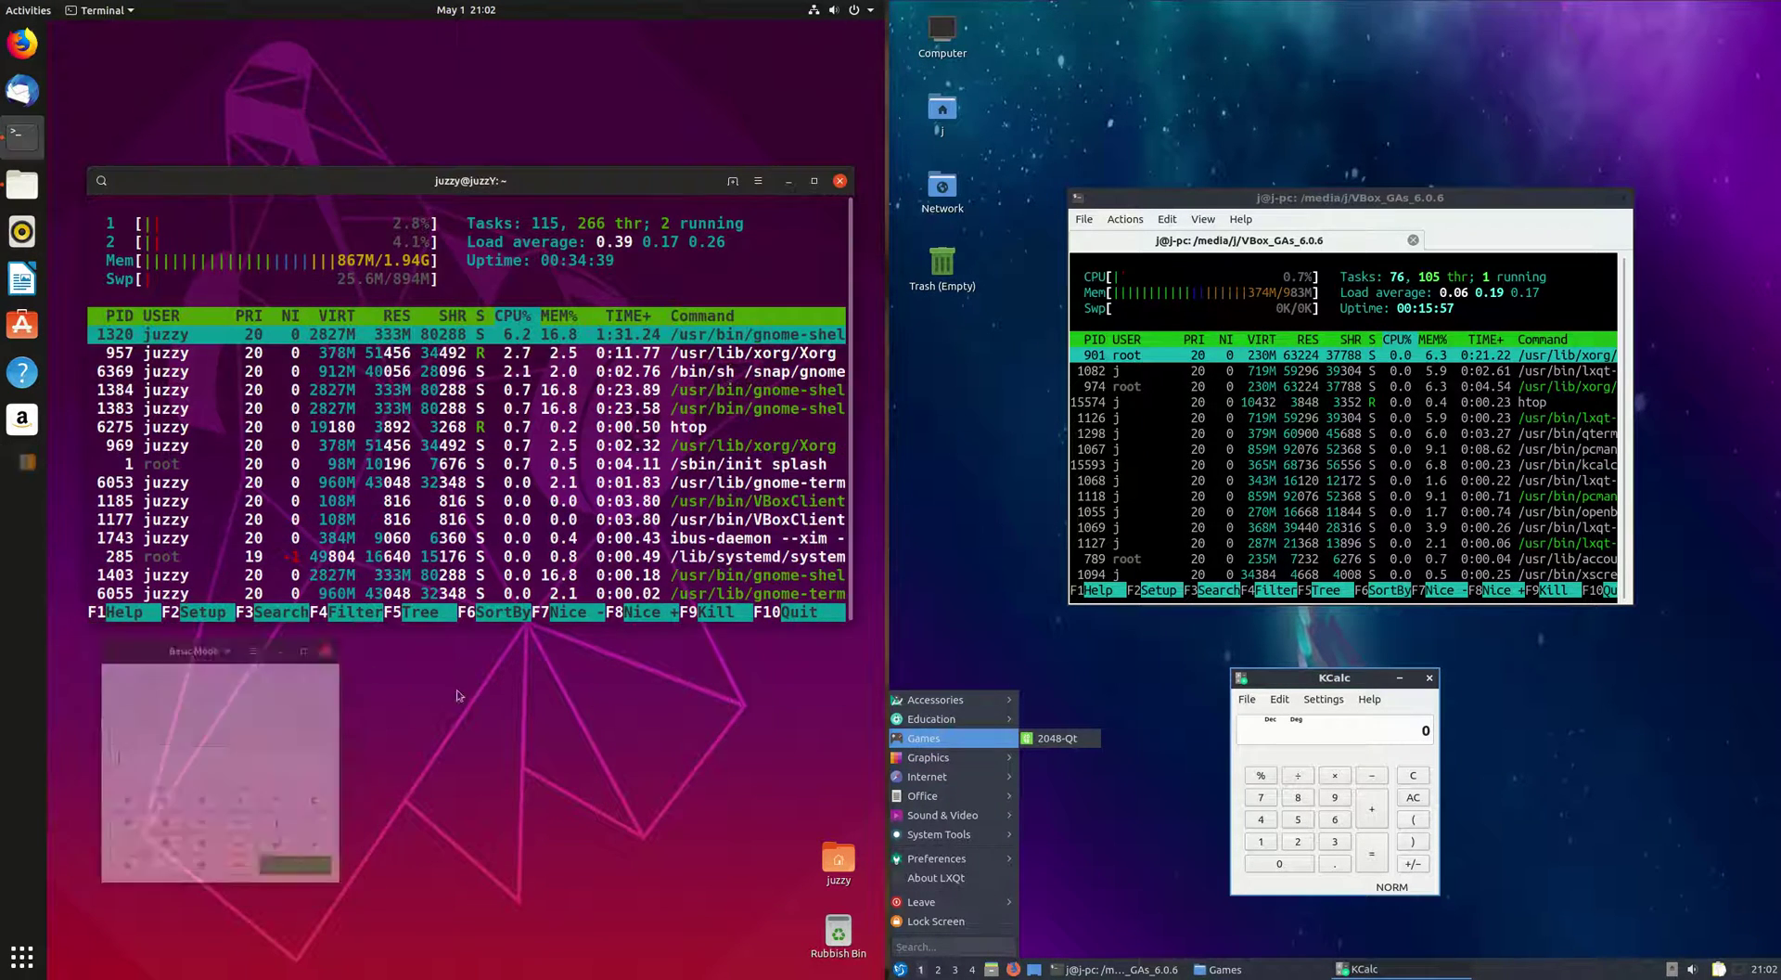
- Close the LXQt menu and KCalc, then minimize the Lubuntu and Ubuntu htop terminals
{"action": "left_click", "coordinate": [1427, 678]}
{"action": "left_click", "coordinate": [1429, 679]}
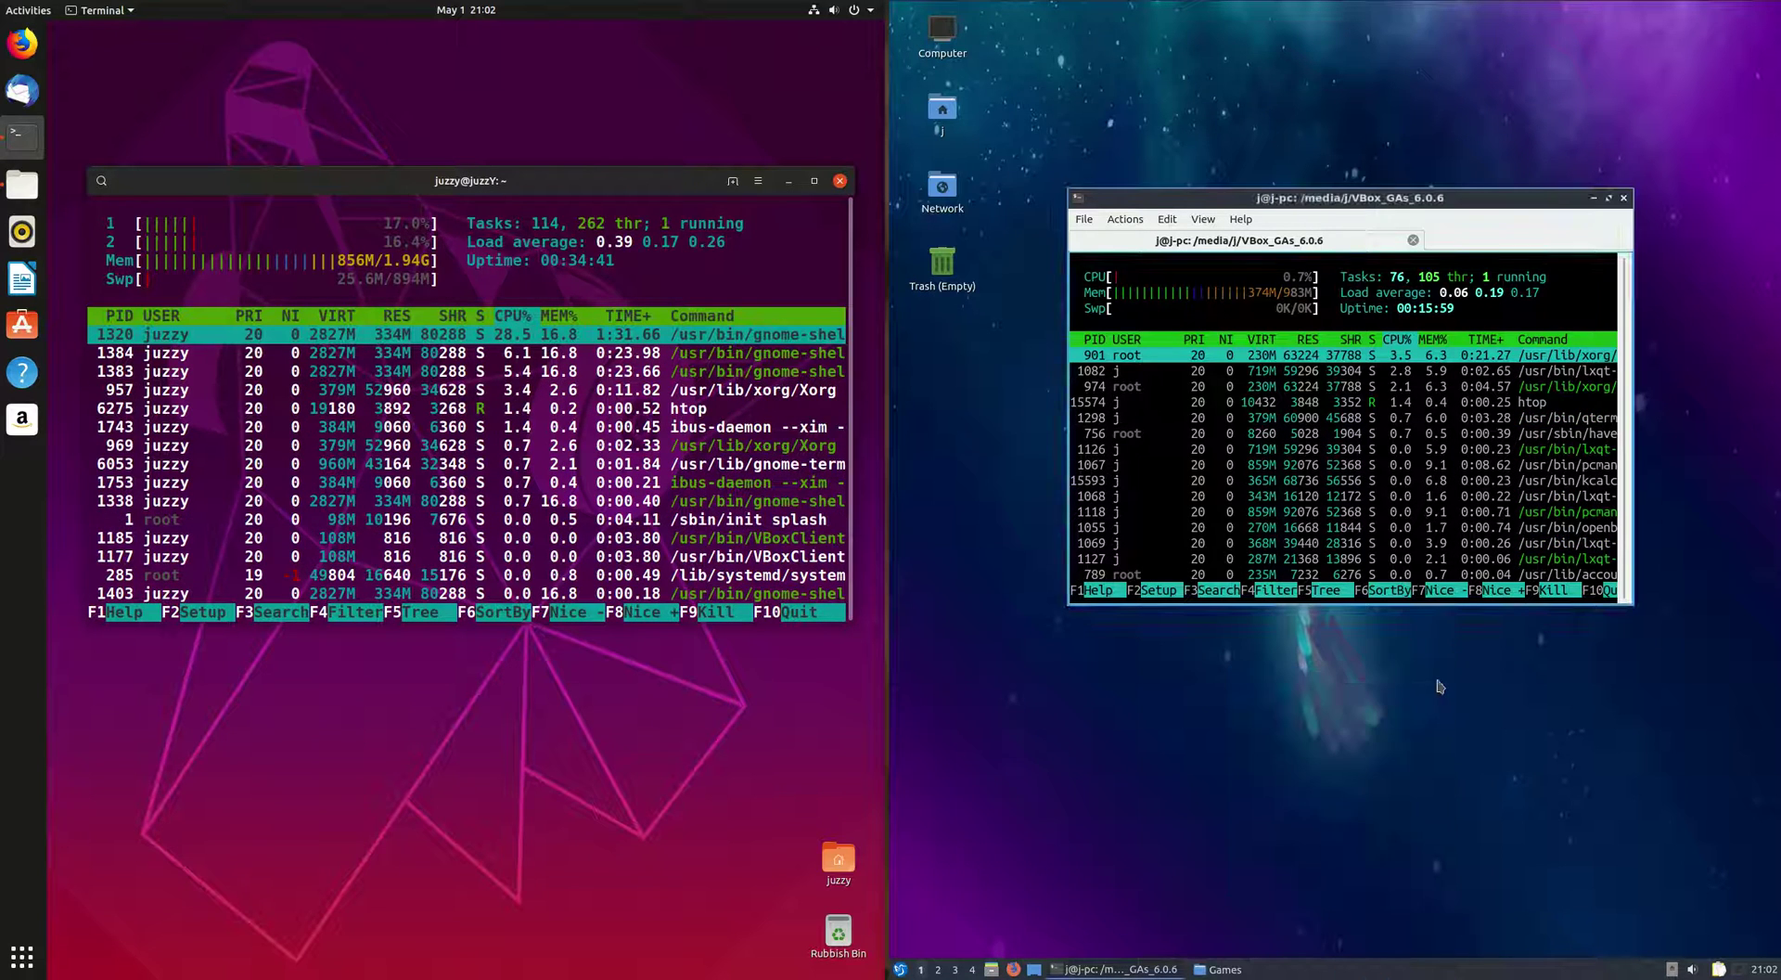
{"action": "left_click", "coordinate": [1592, 196]}
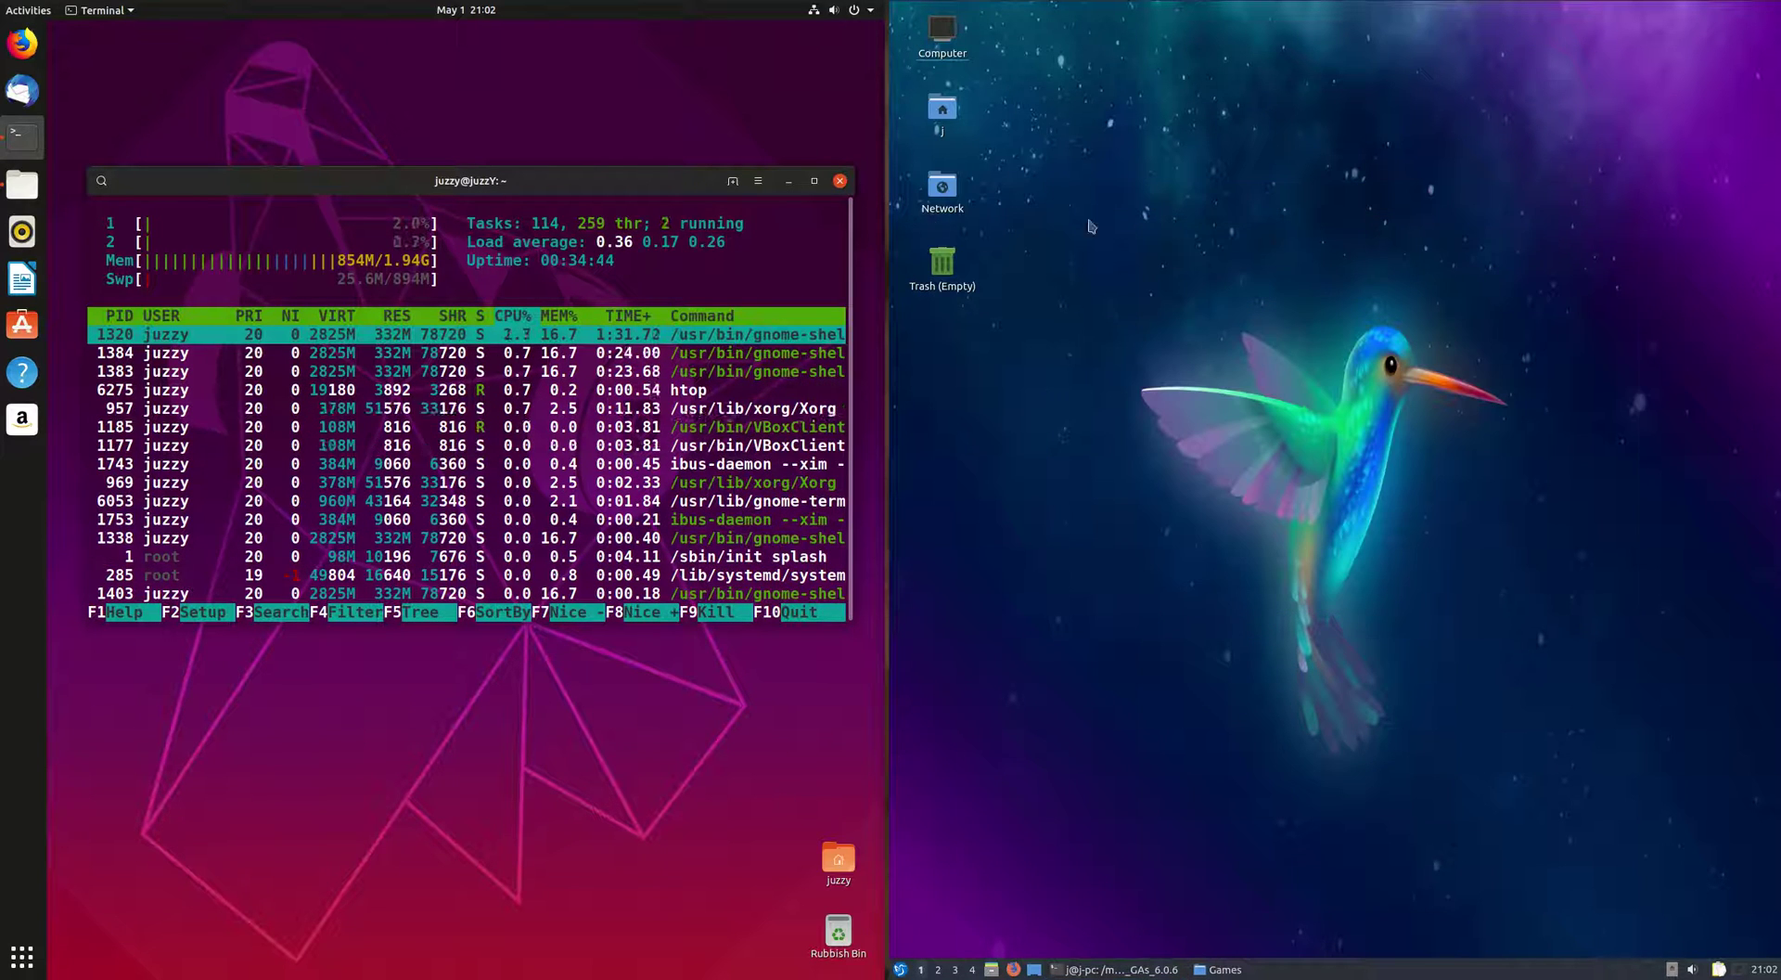
{"action": "left_click", "coordinate": [789, 181]}
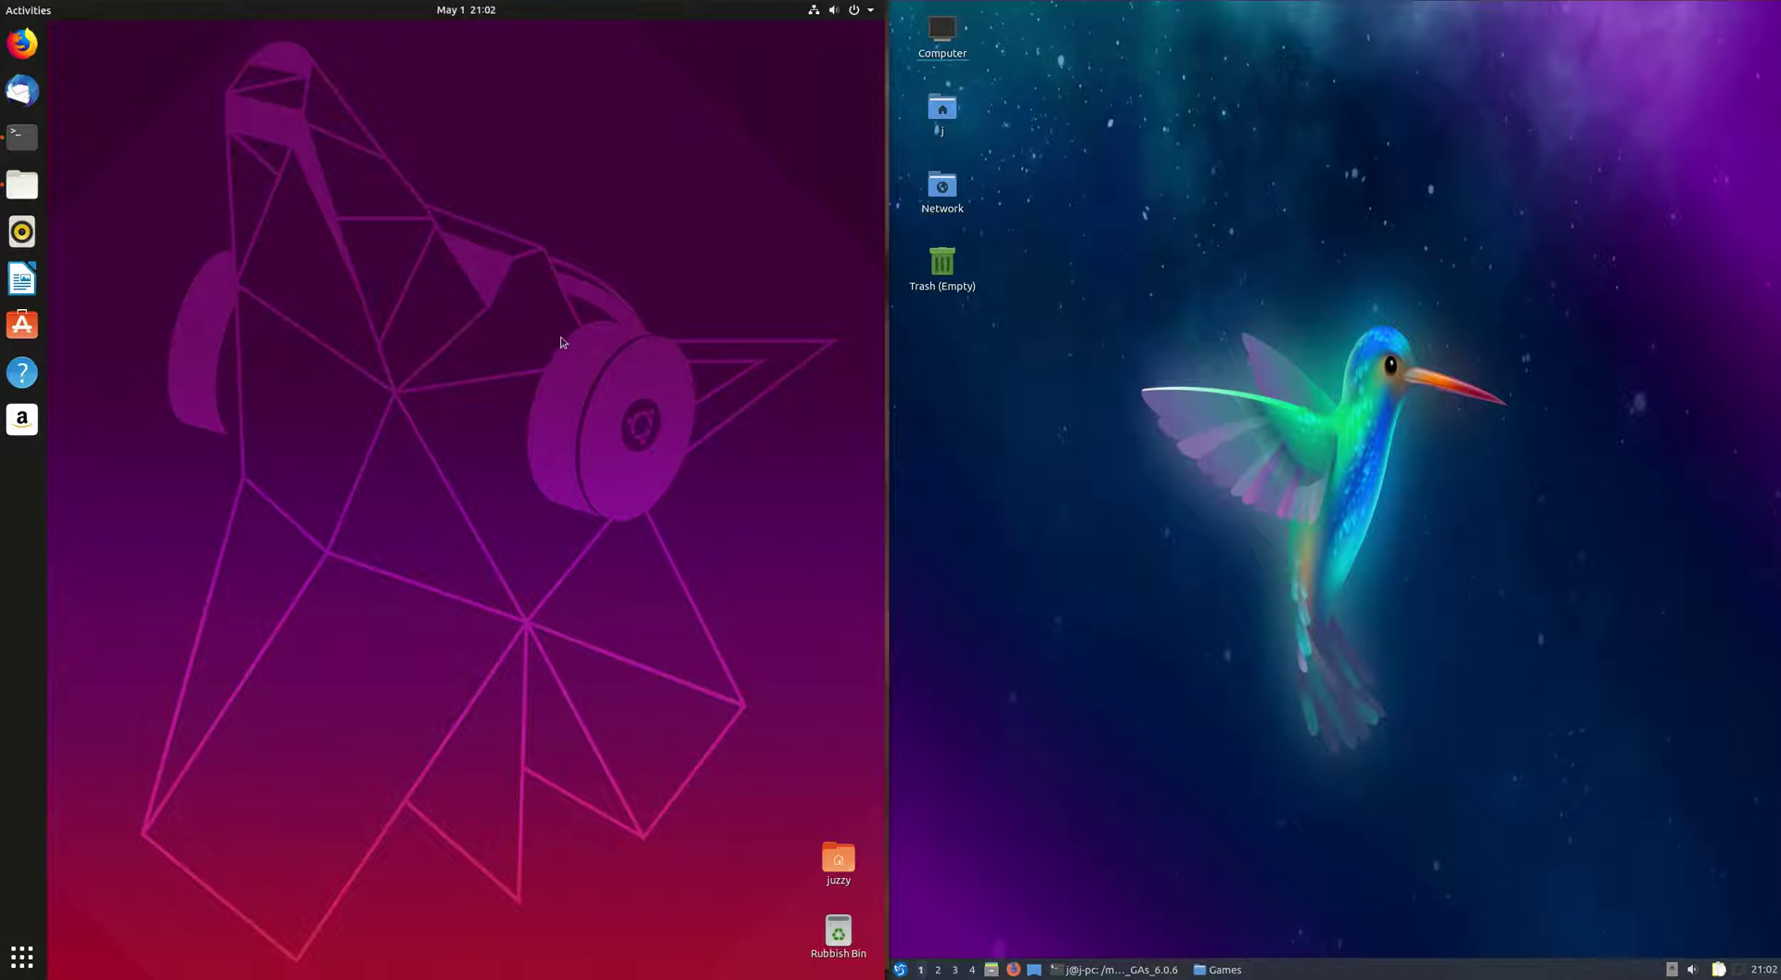